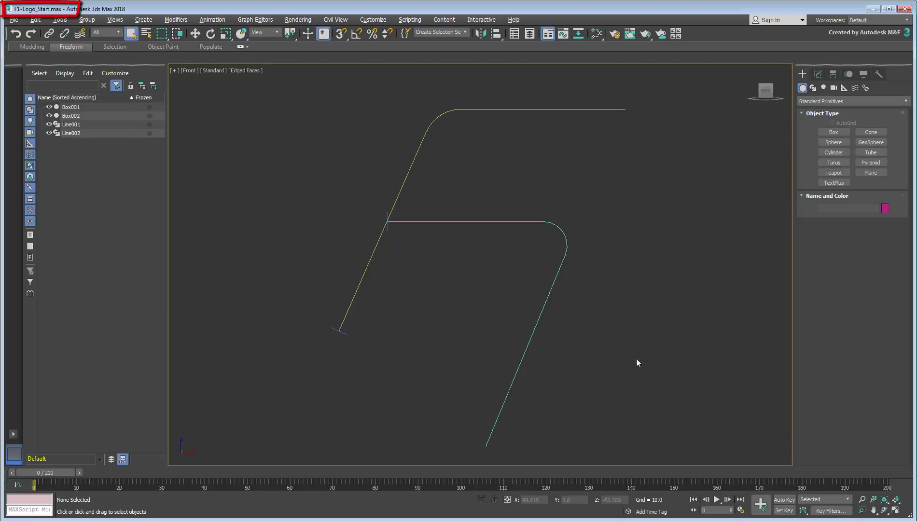
# Scrub the animation to frame 82, render the Front view, and close the rendered image
pyautogui.moveTo(59, 475); pyautogui.dragTo(395, 500)
pyautogui.press('q')
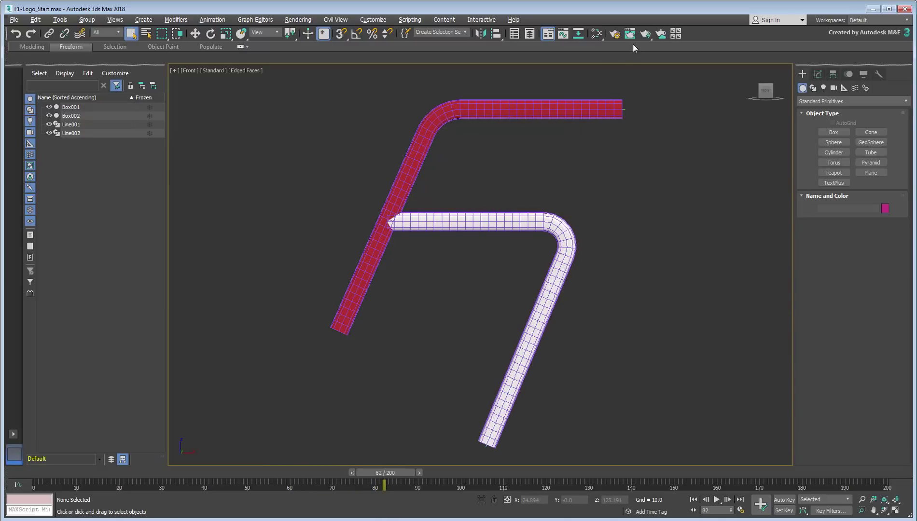
pyautogui.click(644, 34)
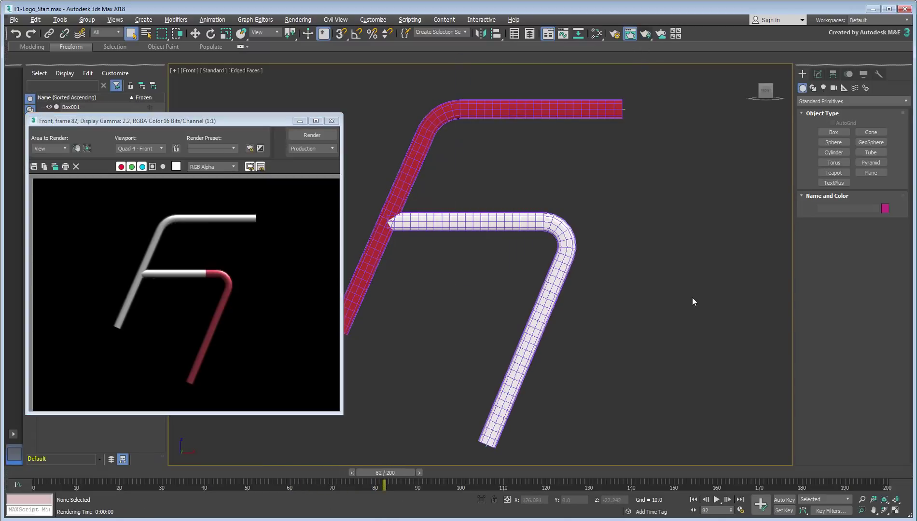
pyautogui.click(332, 121)
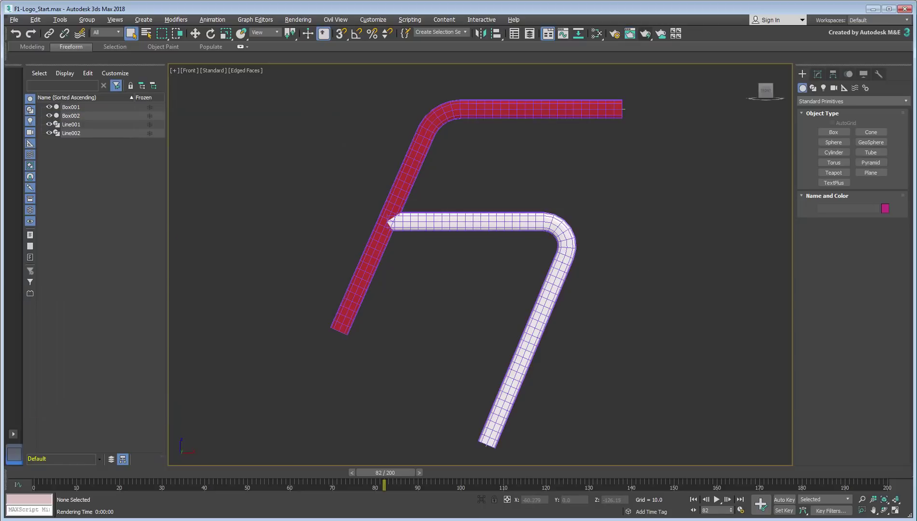
# Hide Box001 and Box002, and return the animation to frame 0
pyautogui.moveTo(398, 474); pyautogui.dragTo(238, 474)
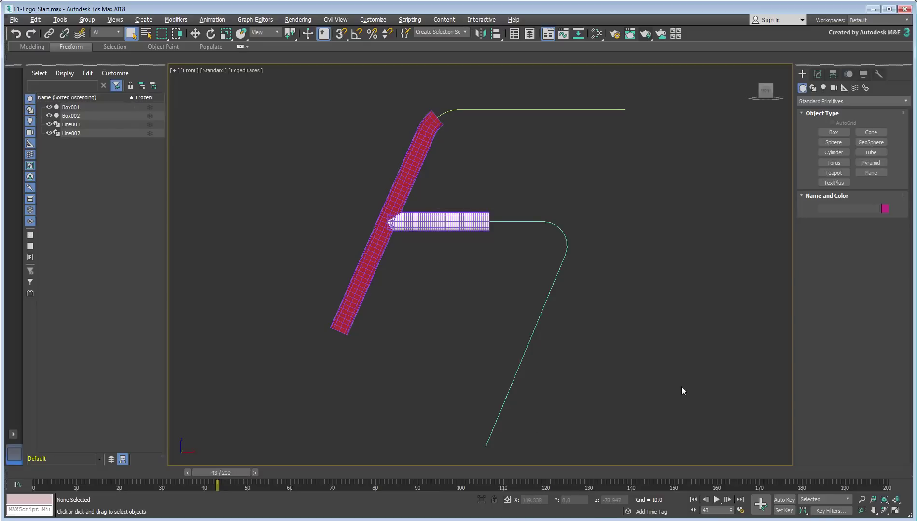
pyautogui.click(49, 107)
pyautogui.click(49, 116)
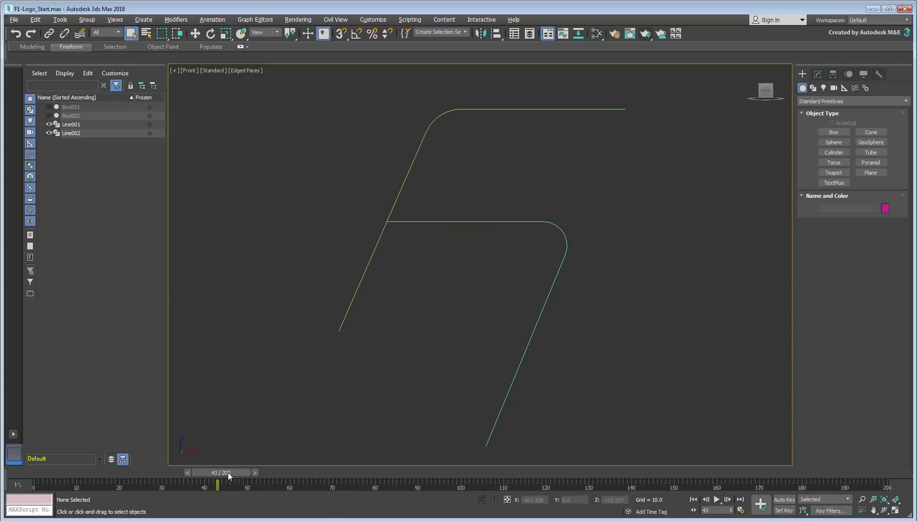
pyautogui.moveTo(227, 473); pyautogui.dragTo(41, 480)
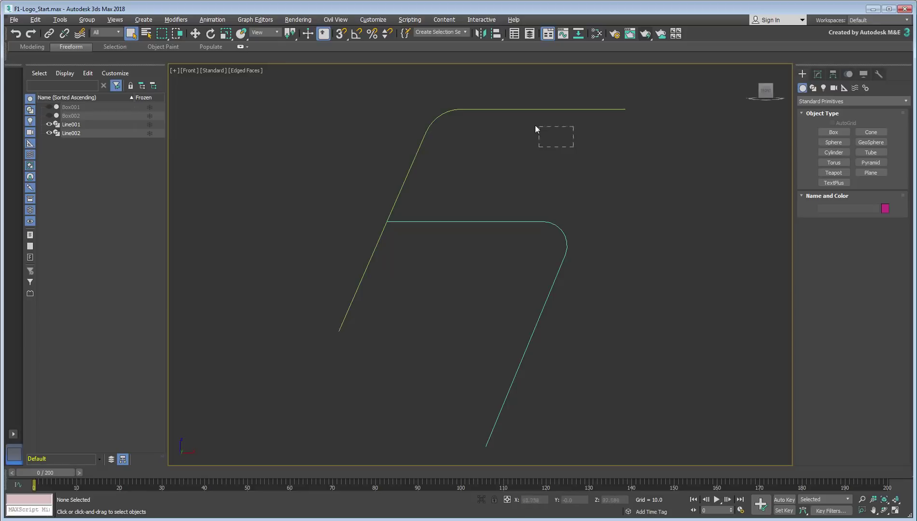
# Select all vertices of Line001 to check its vertex count, and exit vertex editing
pyautogui.moveTo(519, 115); pyautogui.dragTo(520, 107)
pyautogui.click(817, 74)
pyautogui.click(823, 124)
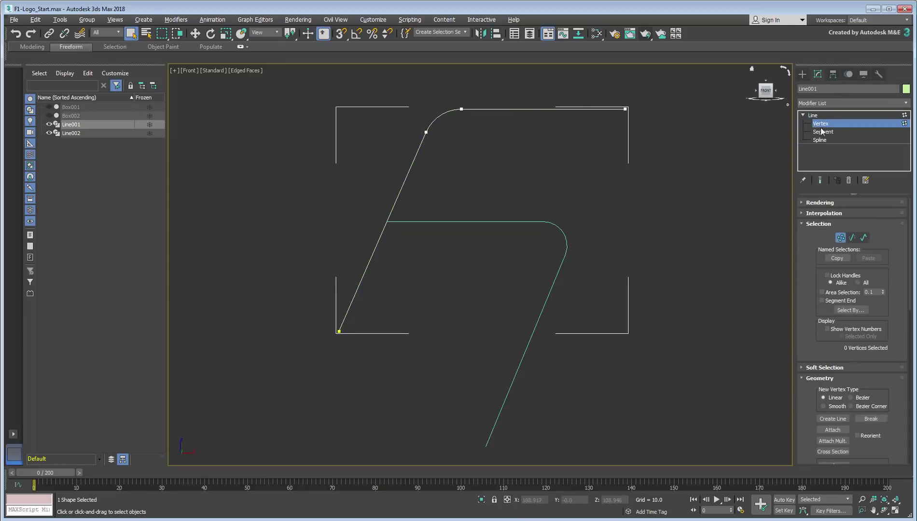
pyautogui.moveTo(671, 80); pyautogui.dragTo(219, 415)
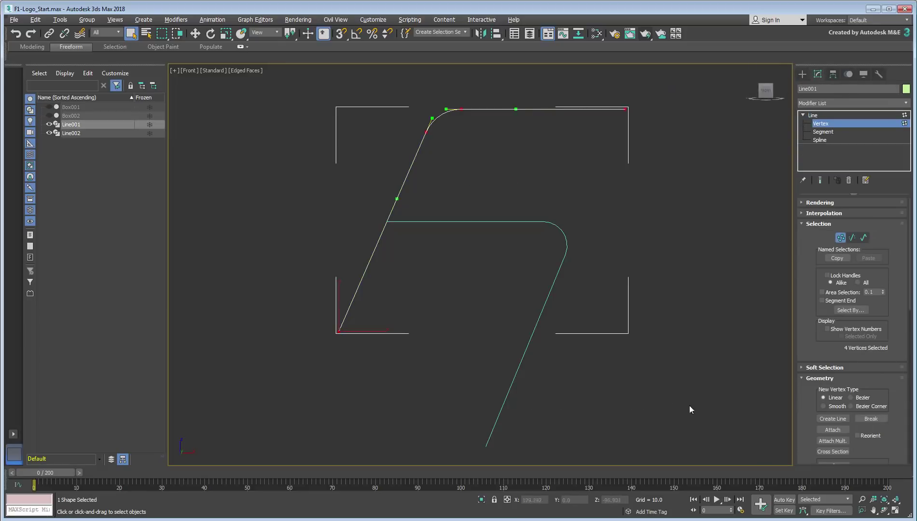
pyautogui.click(840, 237)
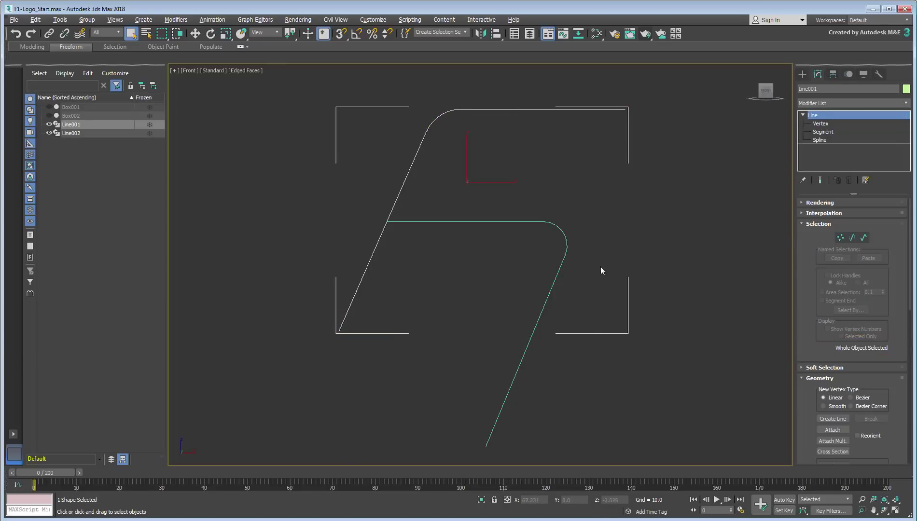
# Check the vertex count of Line002 by selecting all its vertices, and deselect the line
pyautogui.moveTo(600, 264); pyautogui.dragTo(594, 289)
pyautogui.click(840, 237)
pyautogui.moveTo(680, 173); pyautogui.dragTo(313, 445)
pyautogui.click(696, 331)
pyautogui.press('1')
pyautogui.click(657, 359)
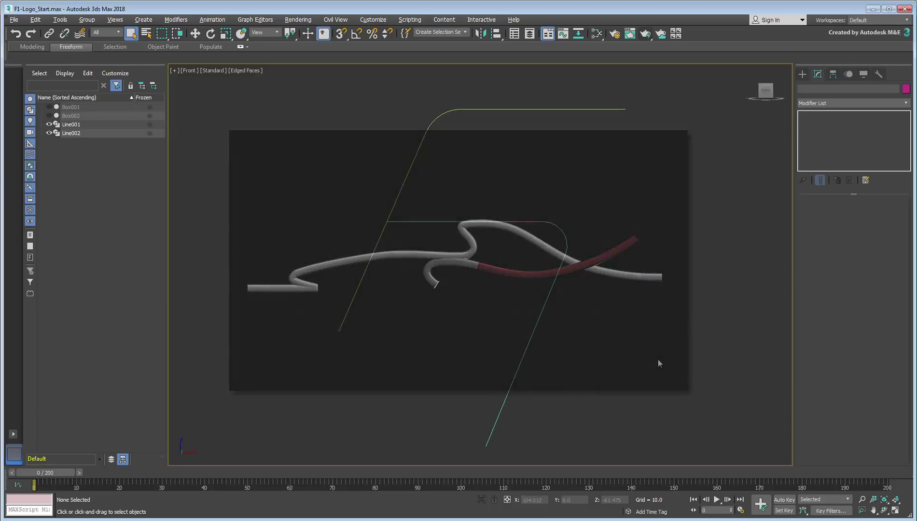
# Draw an open nine-point line below the logo roughly tracing a race car's upper profile
pyautogui.scroll(-3, 598, 377)
pyautogui.moveTo(598, 376); pyautogui.dragTo(526, 315, button='middle')
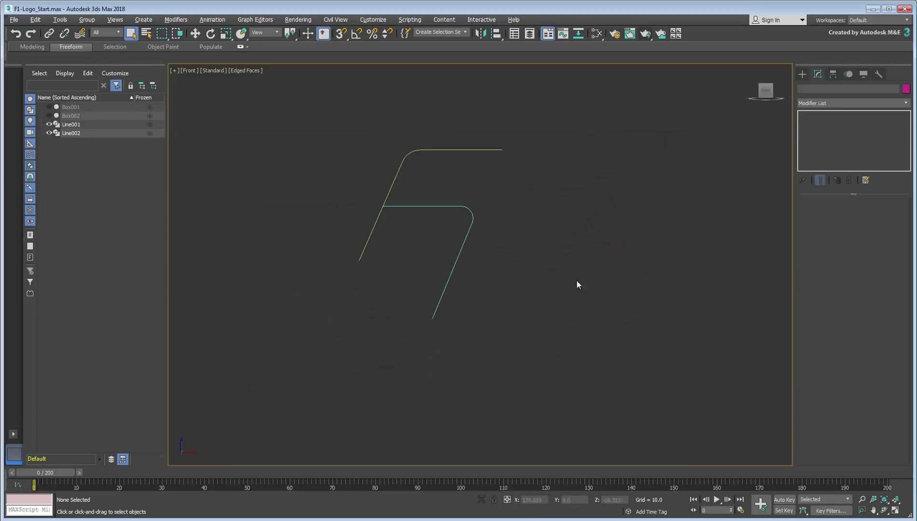
pyautogui.click(801, 74)
pyautogui.click(812, 88)
pyautogui.click(825, 140)
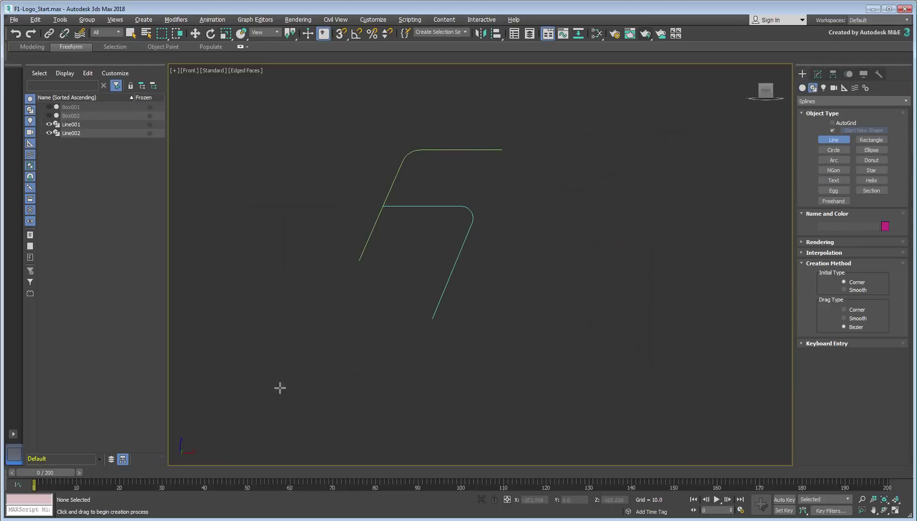
pyautogui.click(281, 387)
pyautogui.click(348, 387)
pyautogui.click(327, 375)
pyautogui.click(386, 360)
pyautogui.click(454, 362)
pyautogui.click(446, 344)
pyautogui.click(487, 344)
pyautogui.click(540, 381)
pyautogui.click(593, 389)
pyautogui.rightClick(532, 376)
# Draw a second open line with five points as the car's lower contour, overlapping the first line
pyautogui.click(445, 390)
pyautogui.click(430, 370)
pyautogui.click(495, 366)
pyautogui.click(542, 391)
pyautogui.click(598, 358)
pyautogui.rightClick(597, 359)
# Convert the vertices of the five-point car line to Bezier and activate the Move tool
pyautogui.click(817, 74)
pyautogui.moveTo(645, 317); pyautogui.dragTo(375, 426)
pyautogui.rightClick(446, 354)
pyautogui.click(424, 293)
pyautogui.rightClick(431, 342)
pyautogui.click(443, 352)
# Reposition the inner vertices of the five-point line to smooth its wave-like curve
pyautogui.scroll(5, 478, 376)
pyautogui.click(490, 333)
pyautogui.moveTo(512, 326); pyautogui.dragTo(492, 337)
pyautogui.click(585, 386)
pyautogui.moveTo(585, 385); pyautogui.dragTo(570, 370)
pyautogui.click(363, 343)
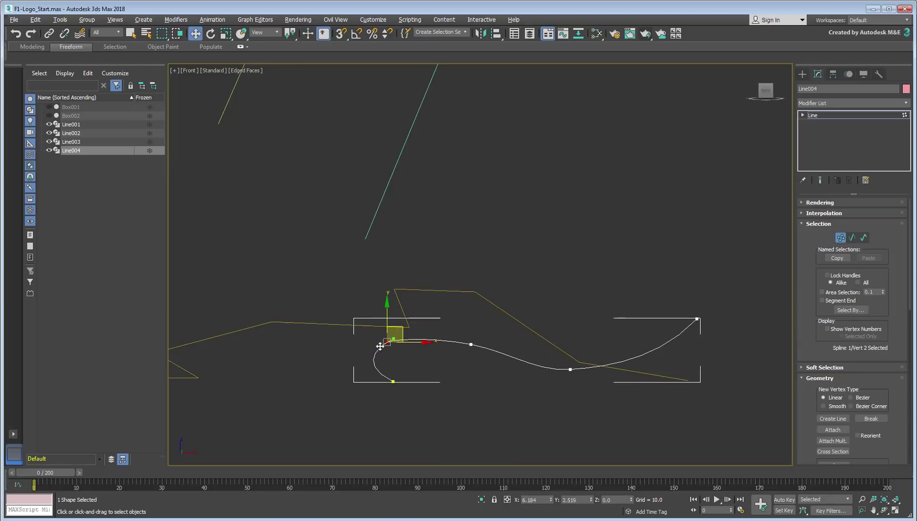
# Select the nine-point car line and convert its vertices to Bezier
pyautogui.scroll(-2, 353, 358)
pyautogui.press('1')
pyautogui.click(364, 336)
pyautogui.press('1')
pyautogui.moveTo(320, 338); pyautogui.dragTo(272, 369)
pyautogui.moveTo(420, 286); pyautogui.dragTo(664, 399)
pyautogui.rightClick(416, 354)
pyautogui.click(409, 292)
# Adjust vertices and tangent handles along the nine-point line to refine the car's nose and cockpit curves
pyautogui.click(290, 356)
pyautogui.click(280, 358)
pyautogui.moveTo(256, 341); pyautogui.dragTo(282, 346)
pyautogui.click(363, 336)
pyautogui.click(449, 313)
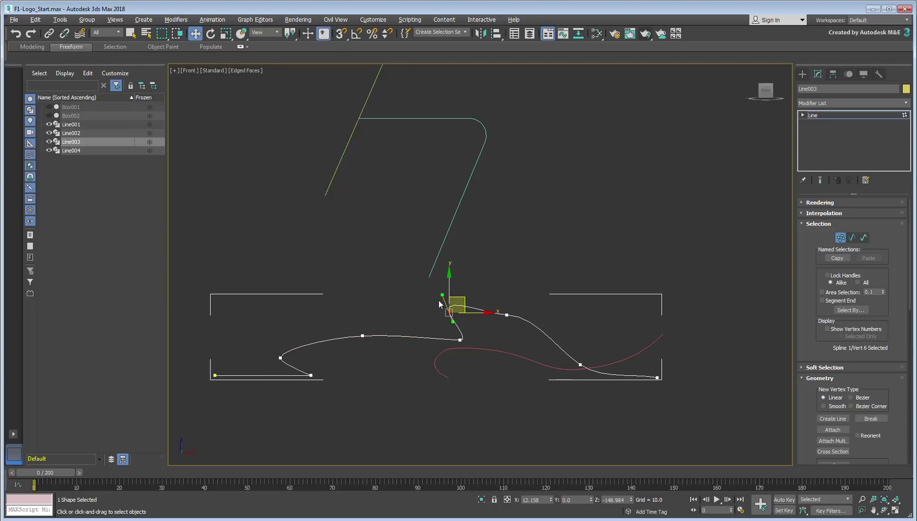
pyautogui.click(507, 316)
pyautogui.moveTo(508, 319); pyautogui.dragTo(508, 327)
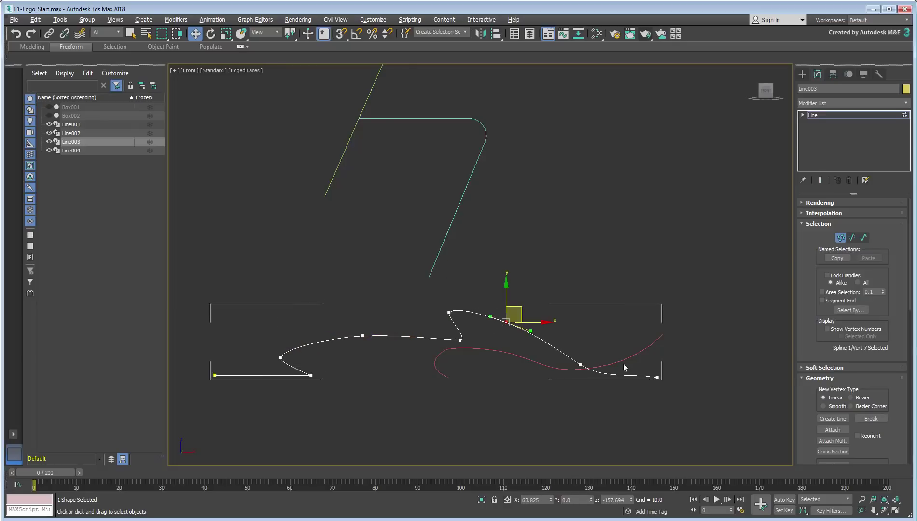
# Finish vertex editing and delete both hand-drawn car lines, Line003 and Line004
pyautogui.click(657, 377)
pyautogui.scroll(-4, 528, 340)
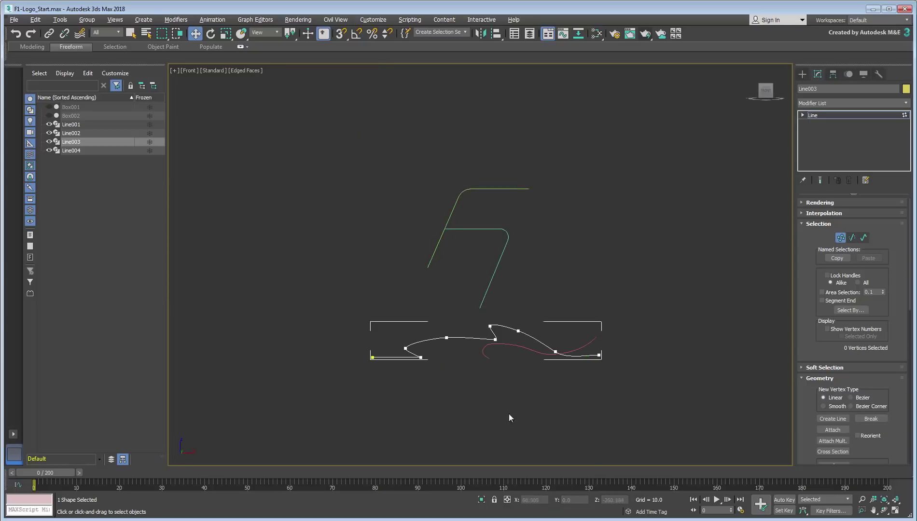
pyautogui.click(840, 237)
pyautogui.click(617, 388)
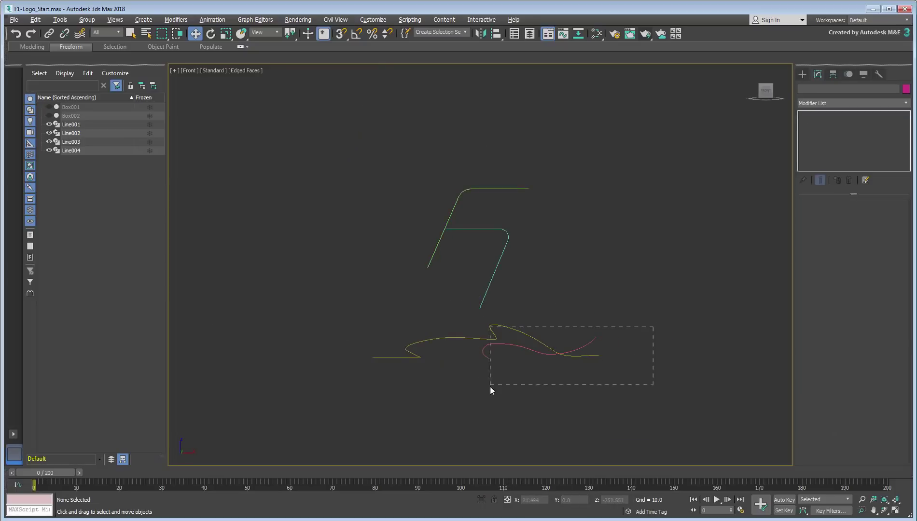
pyautogui.moveTo(477, 388); pyautogui.dragTo(475, 390)
pyautogui.press('Delete')
# Merge Line003 and Line004 from car_lines.max into the scene
pyautogui.click(14, 20)
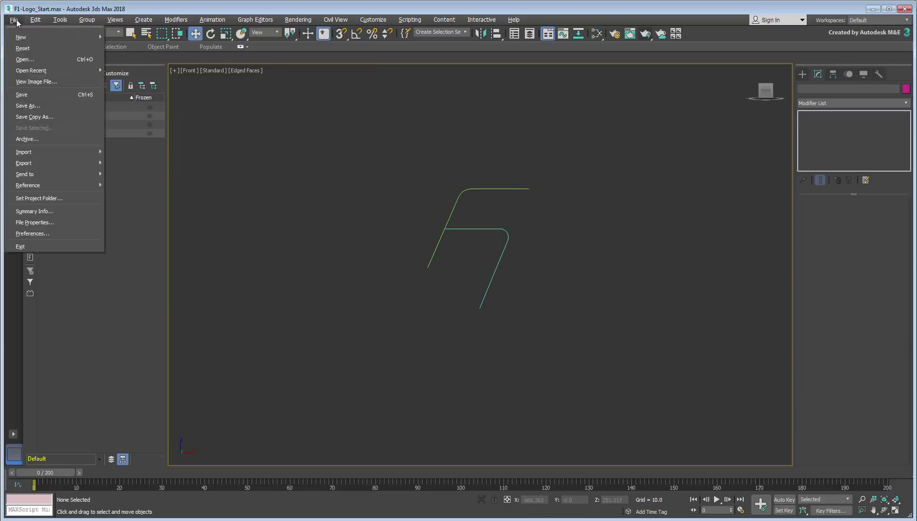
pyautogui.moveTo(36, 152)
pyautogui.click(134, 171)
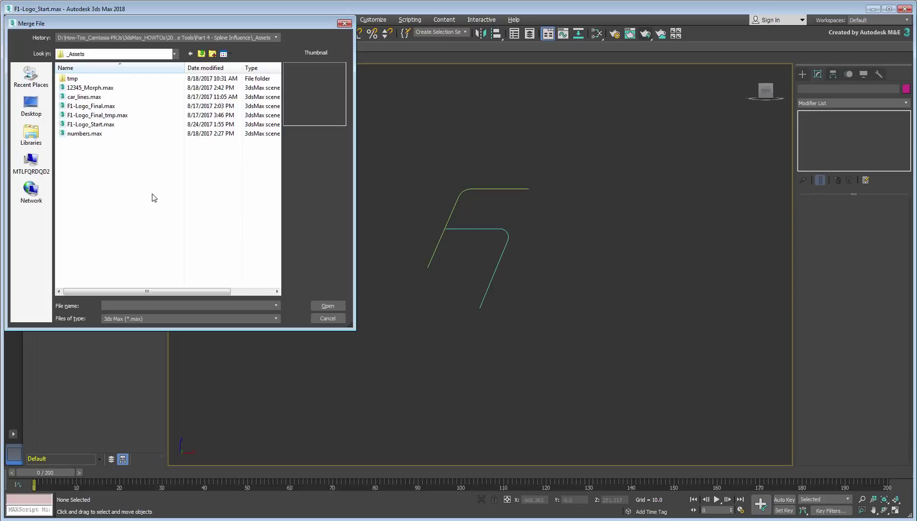
pyautogui.click(104, 97)
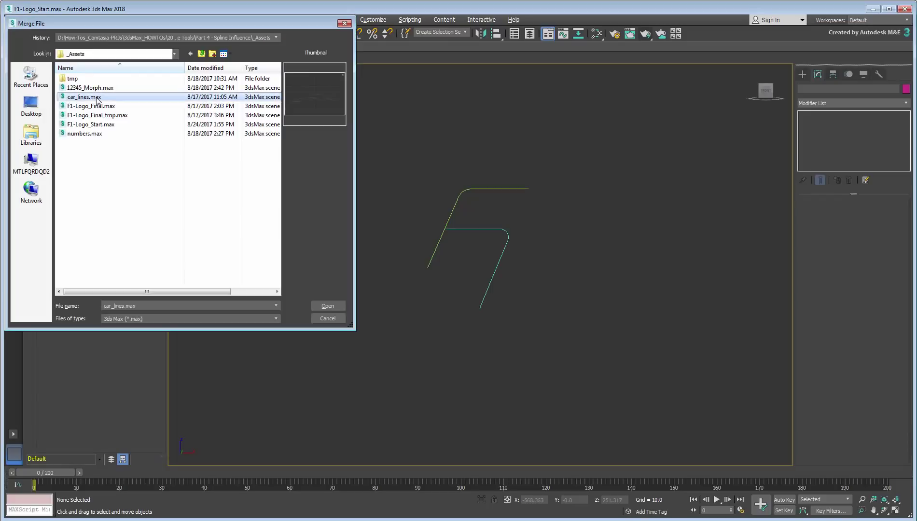
pyautogui.click(321, 306)
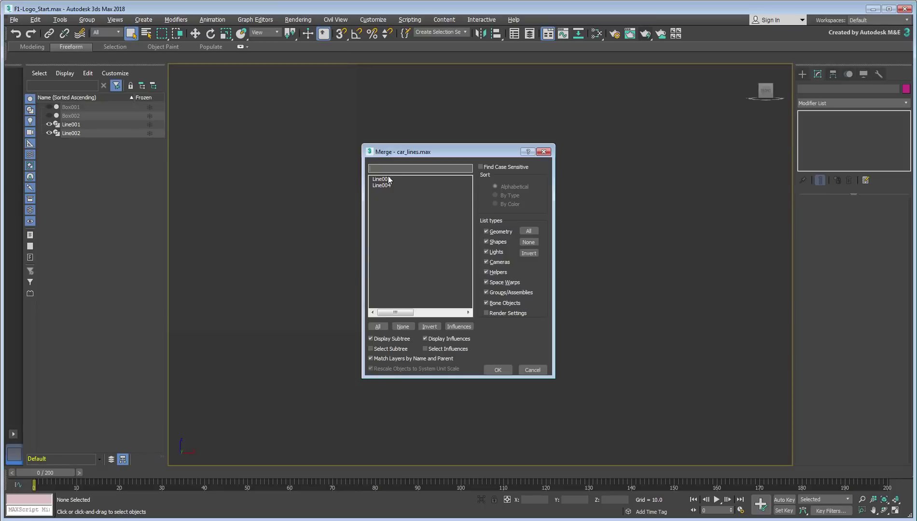
pyautogui.moveTo(388, 180); pyautogui.dragTo(390, 212)
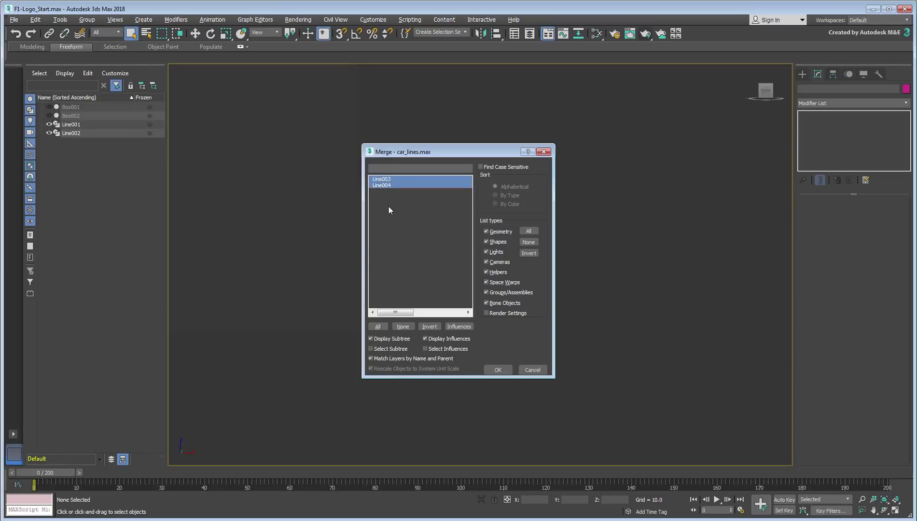
pyautogui.click(496, 370)
# Move the two merged car lines down so they sit below the logo lines, and deselect them
pyautogui.rightClick(484, 288)
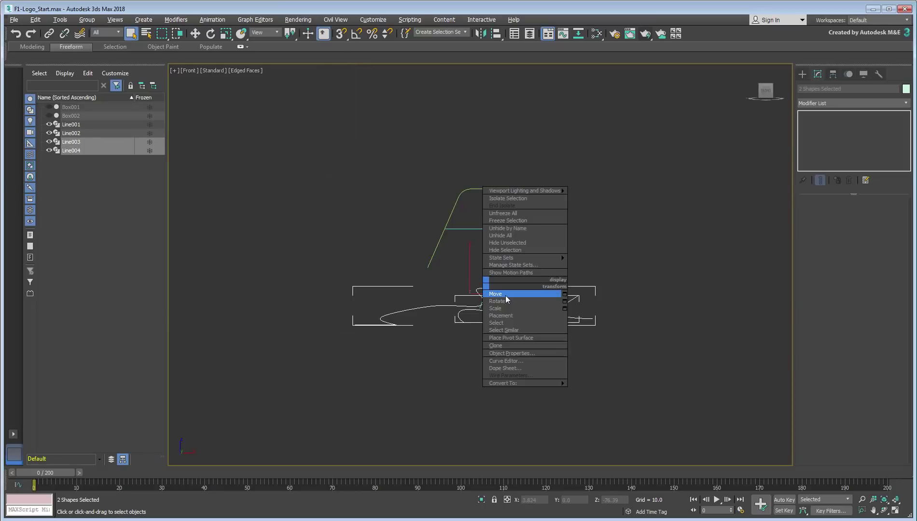
pyautogui.click(505, 295)
pyautogui.moveTo(510, 295); pyautogui.dragTo(518, 339)
pyautogui.click(595, 302)
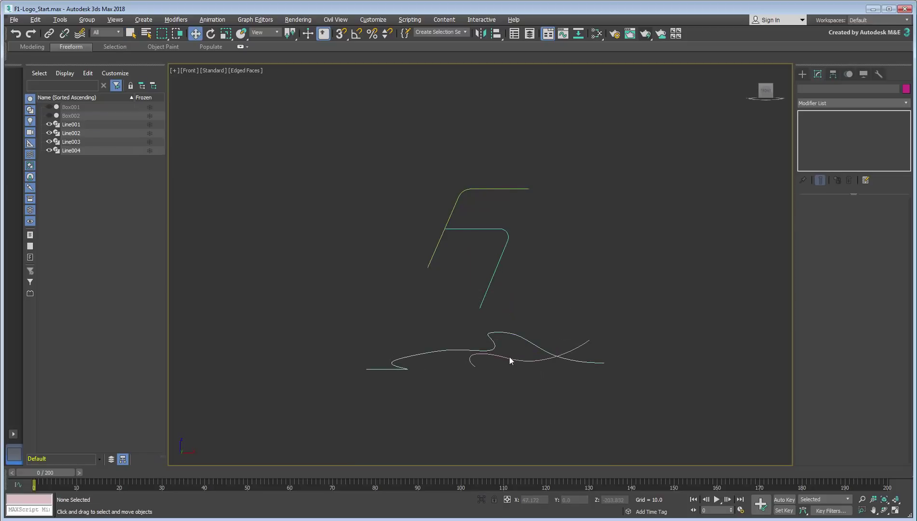
pyautogui.scroll(3, 509, 361)
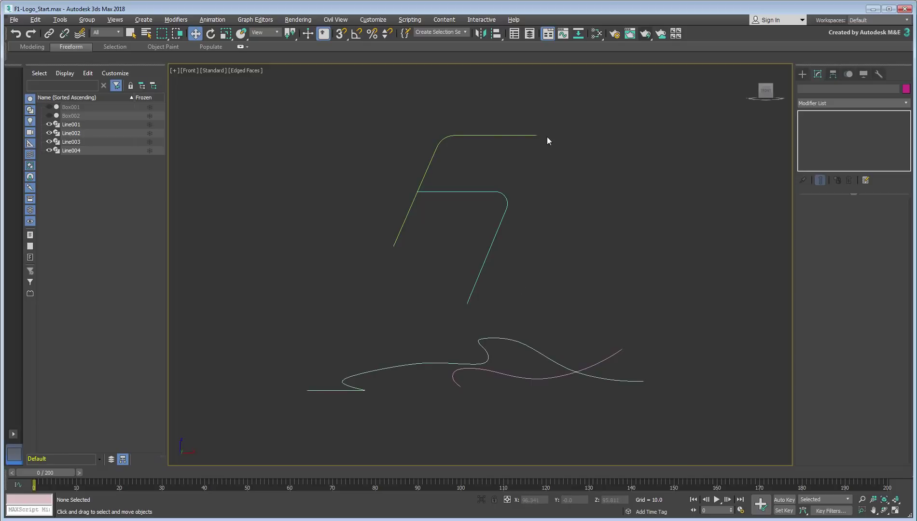
# Select all vertices of the upper logo line, Line001, to check its vertex count
pyautogui.moveTo(547, 139); pyautogui.dragTo(505, 151)
pyautogui.click(834, 236)
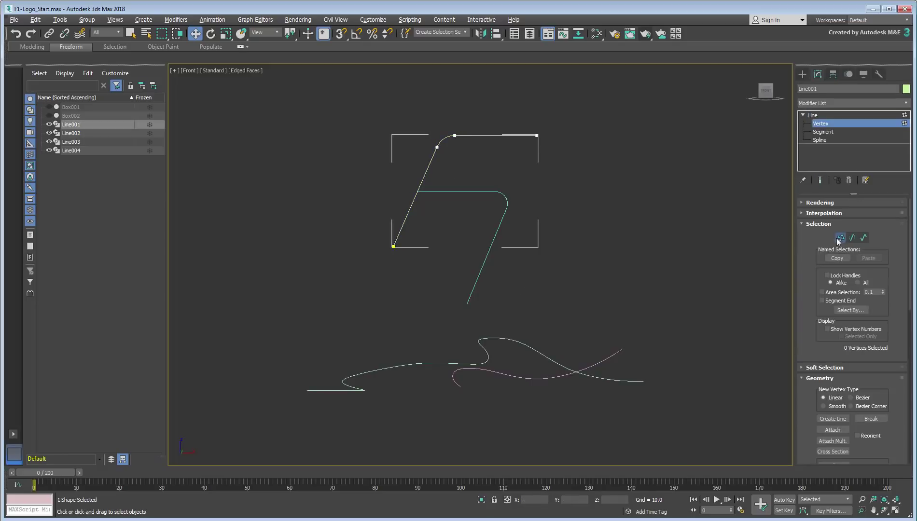
pyautogui.moveTo(603, 107); pyautogui.dragTo(419, 212)
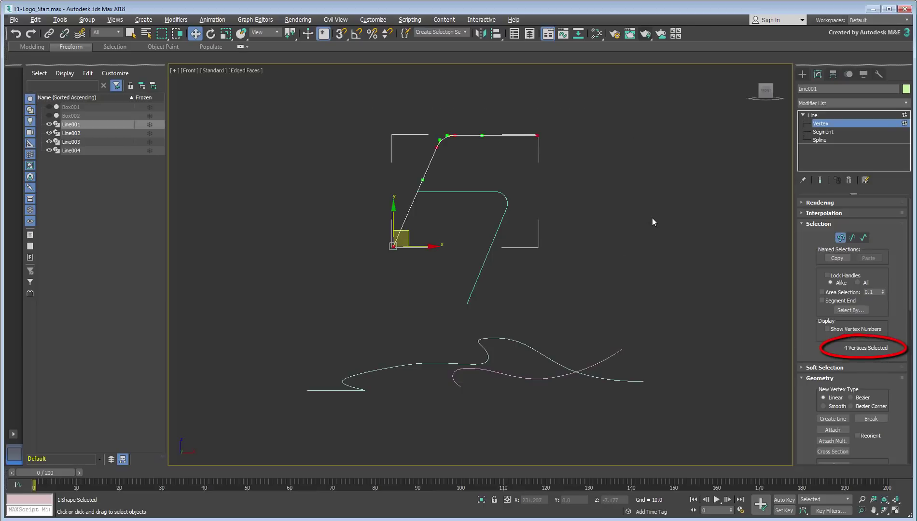
pyautogui.click(840, 238)
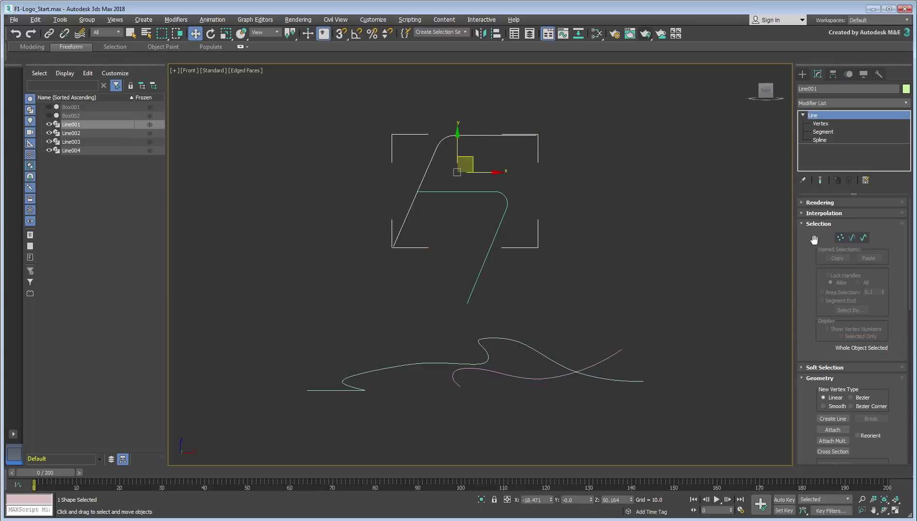
# Select all vertices of the merged Line003 to compare its vertex count with the logo line
pyautogui.click(524, 347)
pyautogui.click(840, 237)
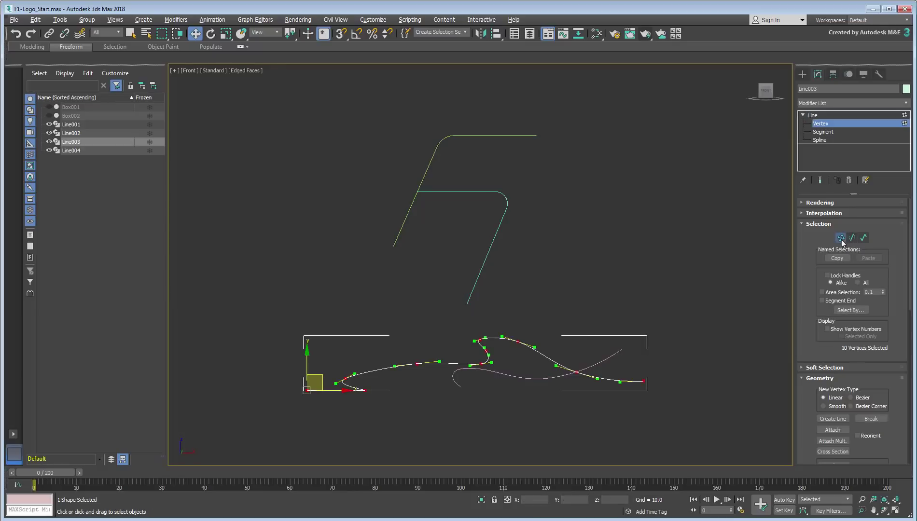
pyautogui.moveTo(710, 265); pyautogui.dragTo(205, 443)
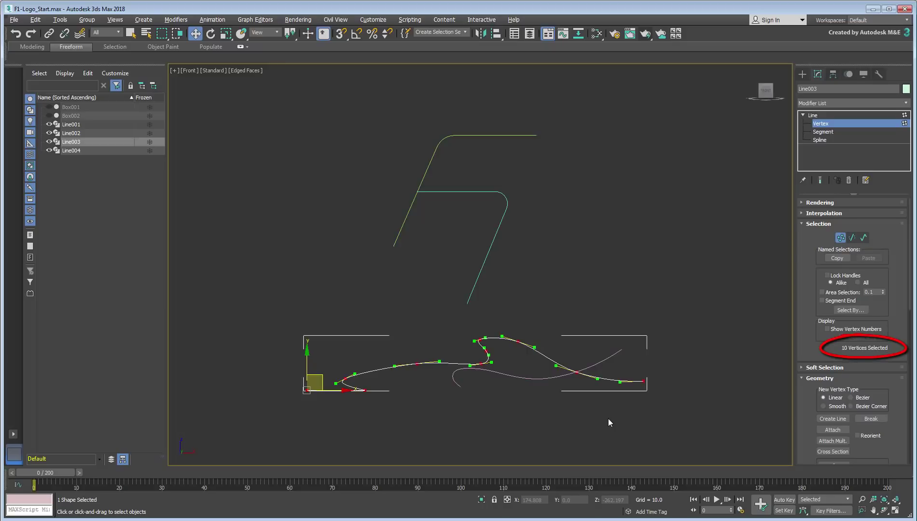
pyautogui.click(842, 238)
# Apply a Normalize Spline modifier to Line003, show its knots, and normalize by Knot Count
pyautogui.click(840, 99)
pyautogui.scroll(-1, 910, 151)
pyautogui.moveTo(910, 151); pyautogui.dragTo(915, 298)
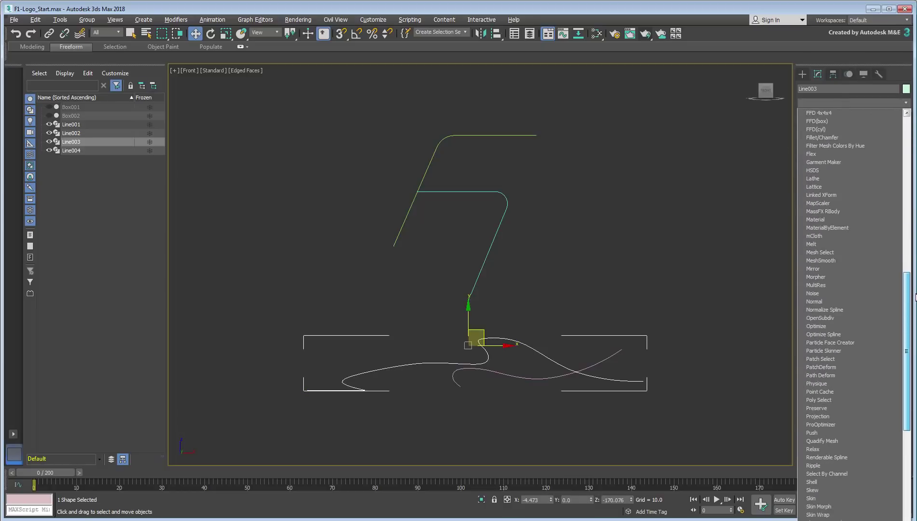
pyautogui.click(824, 310)
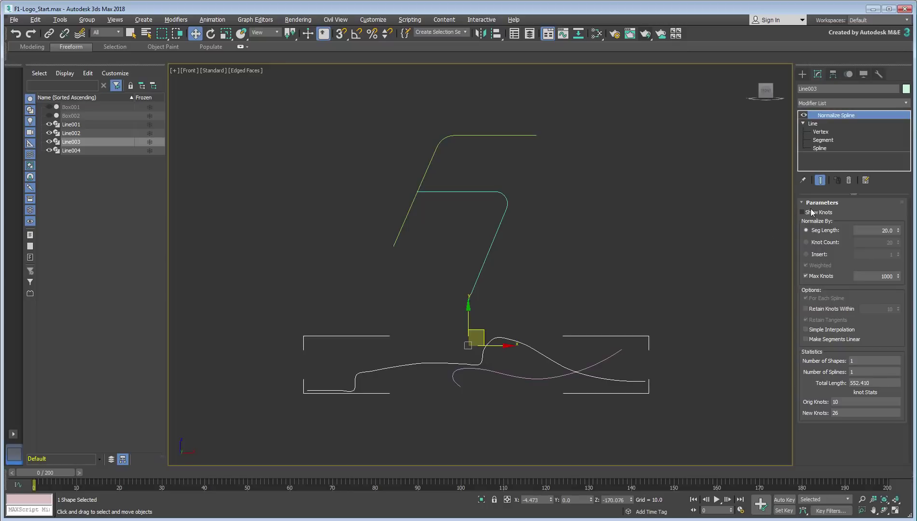
pyautogui.click(806, 242)
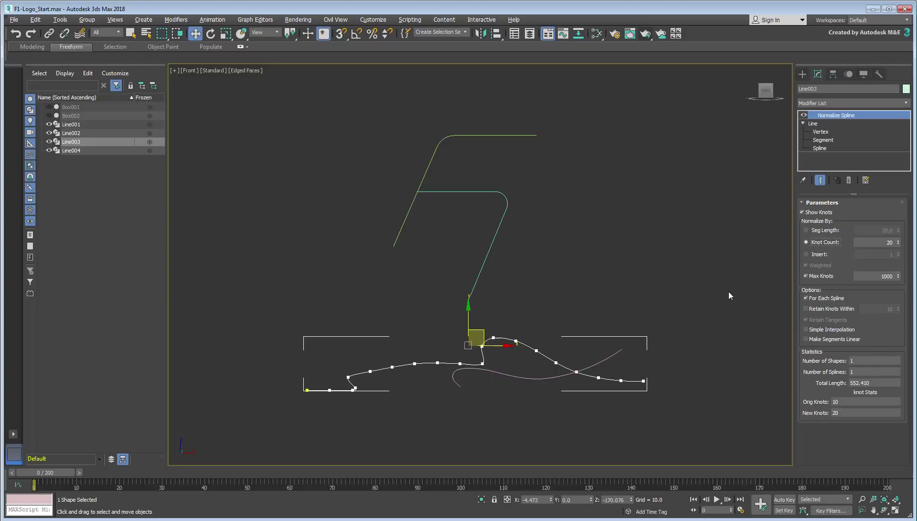
# Set the Knot Count to 80 and toggle the modifier off and on to compare the curve
pyautogui.moveTo(898, 242); pyautogui.dragTo(899, 214)
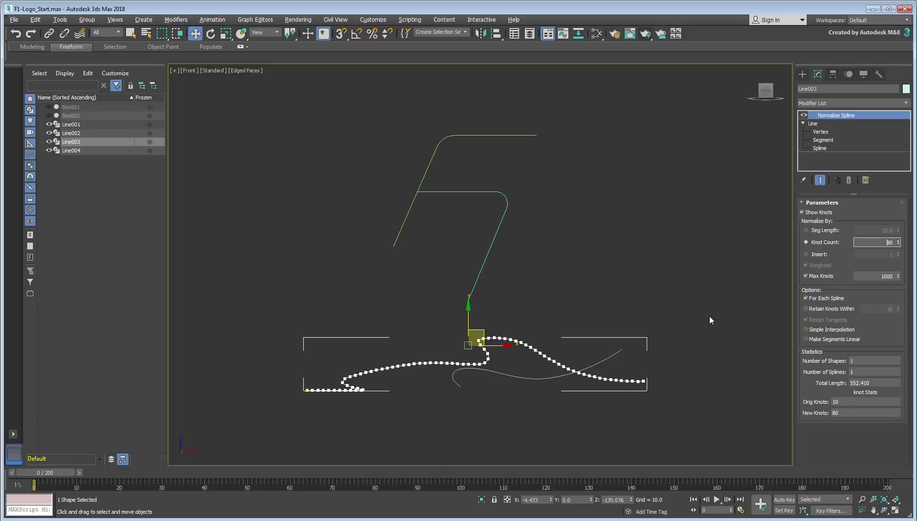
pyautogui.click(803, 115)
pyautogui.click(803, 115)
# Copy the Normalize Spline modifier from Line003 onto Line001 and select Line001
pyautogui.moveTo(832, 114); pyautogui.dragTo(498, 136)
pyautogui.click(498, 136)
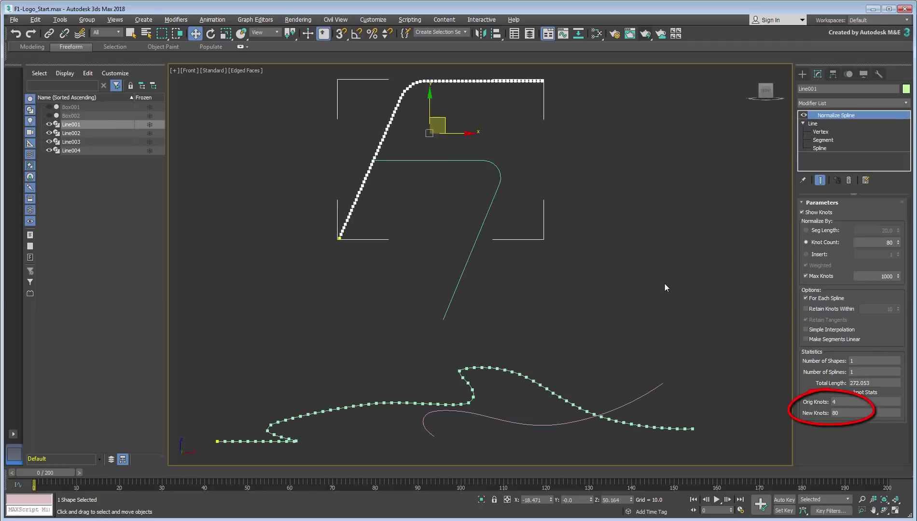
# Compare the original and new knot counts of Line003 and Line001, and clear the selection
pyautogui.click(561, 396)
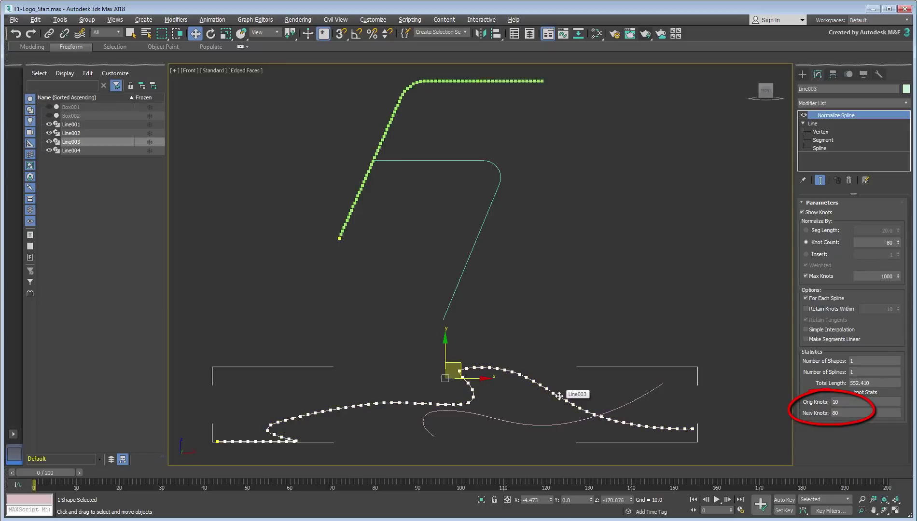
pyautogui.click(520, 81)
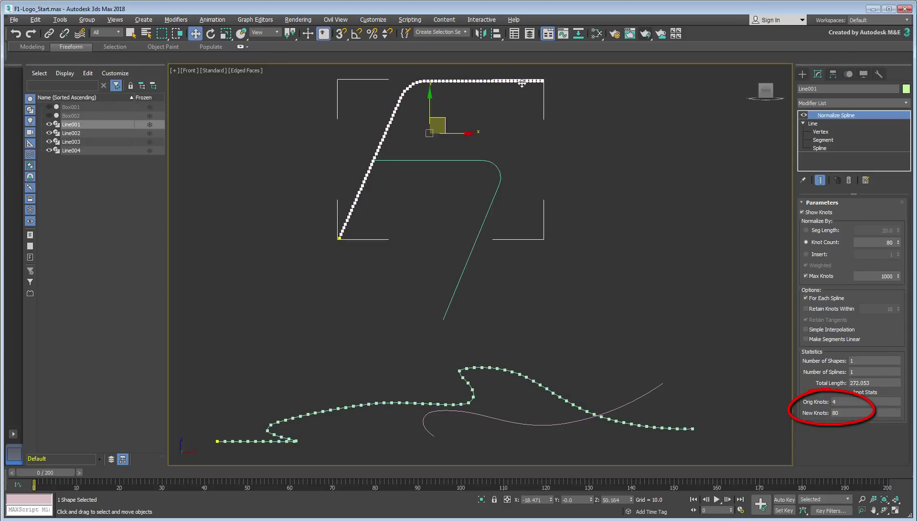
pyautogui.click(552, 393)
pyautogui.click(646, 241)
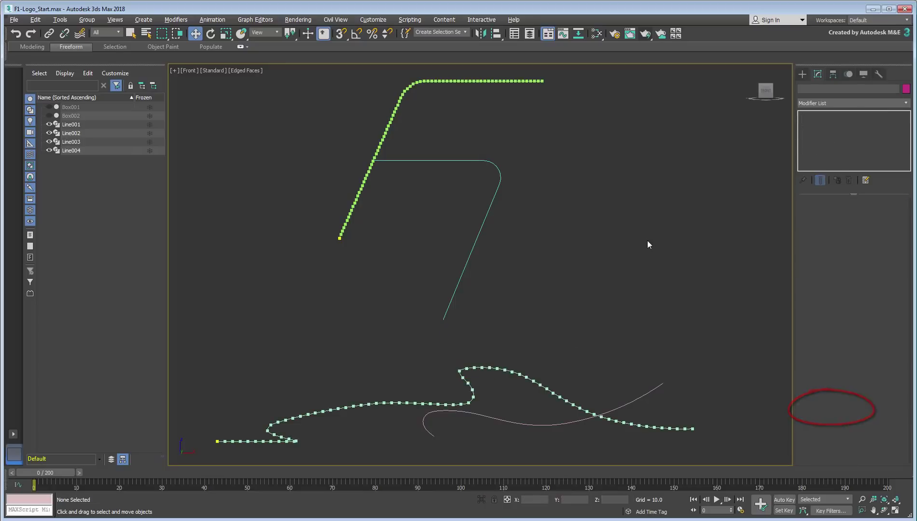
# Apply a Normalize Spline modifier to Line004, show its knots, and normalize by a Knot Count of 40
pyautogui.click(515, 423)
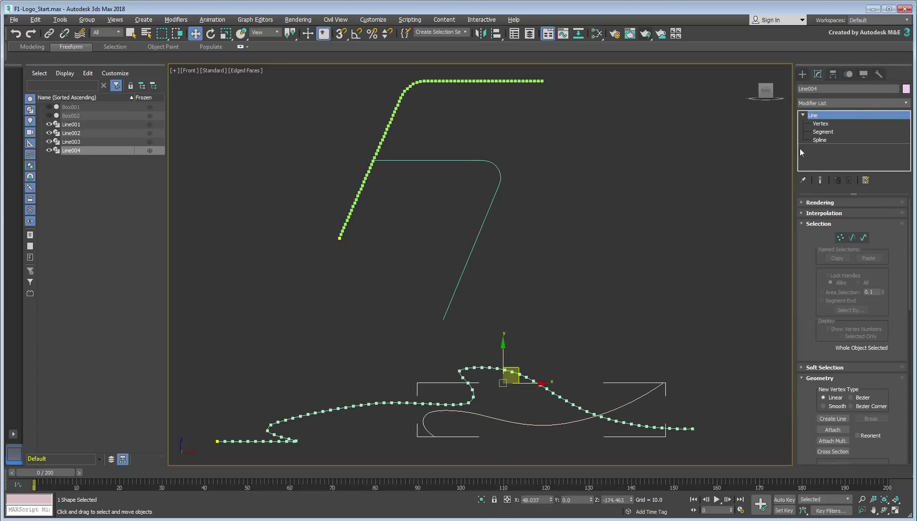
pyautogui.click(851, 103)
pyautogui.moveTo(905, 159); pyautogui.dragTo(904, 324)
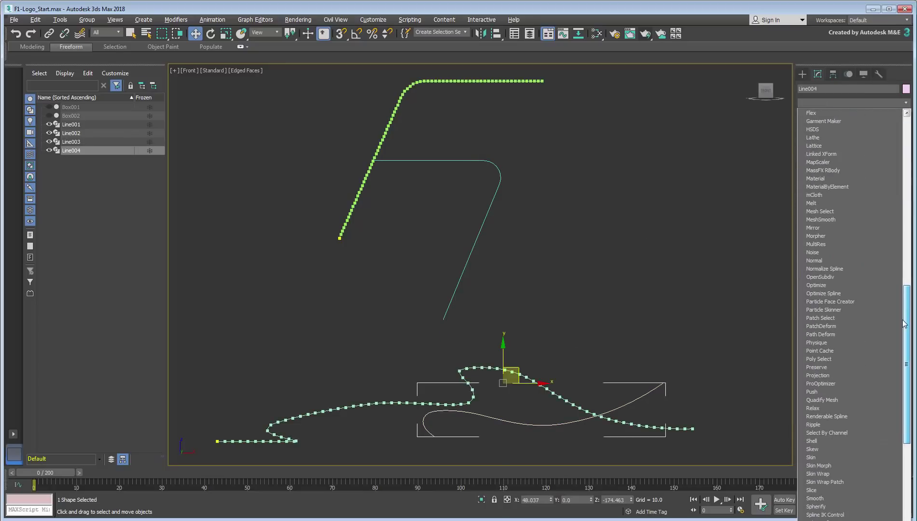
pyautogui.click(848, 269)
pyautogui.click(815, 213)
pyautogui.click(821, 242)
pyautogui.moveTo(899, 244); pyautogui.dragTo(896, 250)
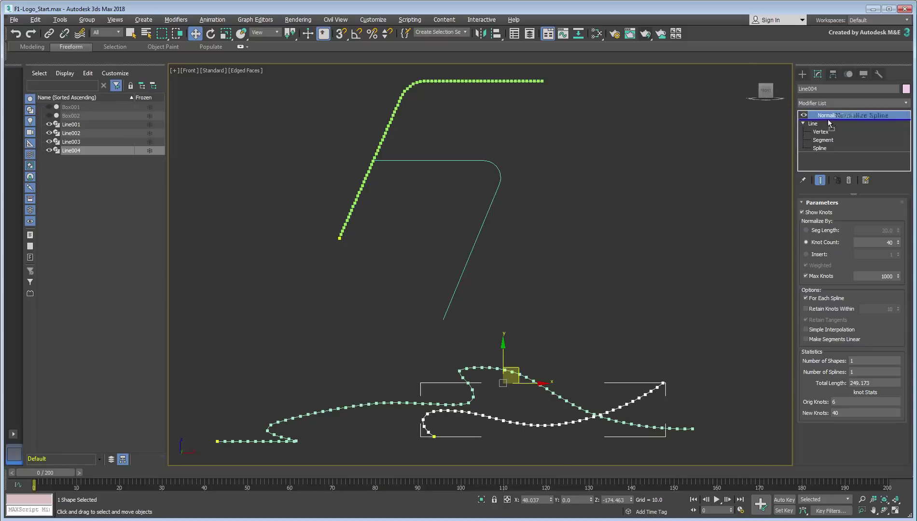
# Copy the Normalize Spline modifier from Line004 onto Line002 and clear the selection
pyautogui.click(483, 220)
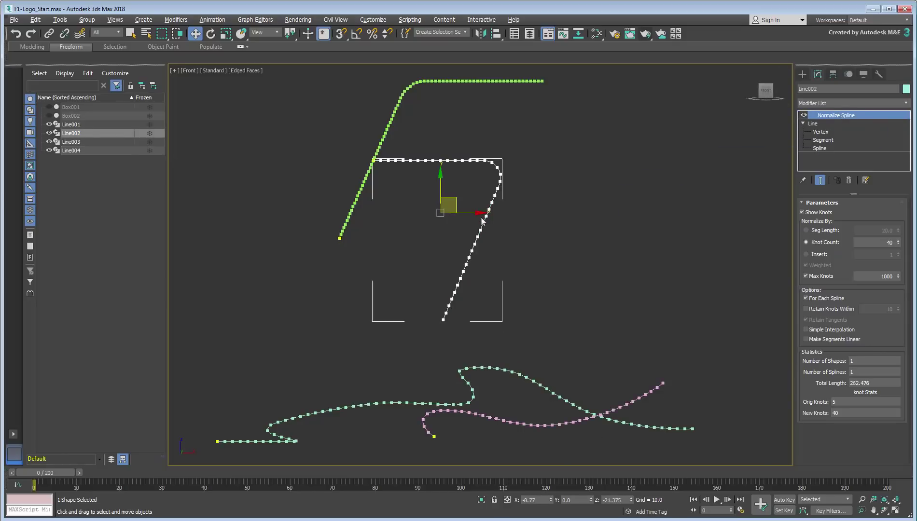
pyautogui.click(685, 252)
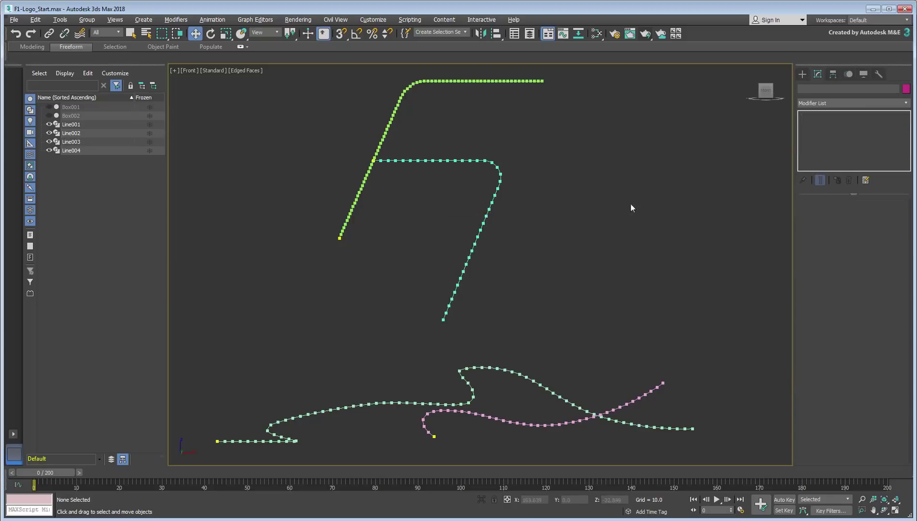
# Apply a Spline Morph modifier to Line001 and pick Line003 as its morph target
pyautogui.click(384, 134)
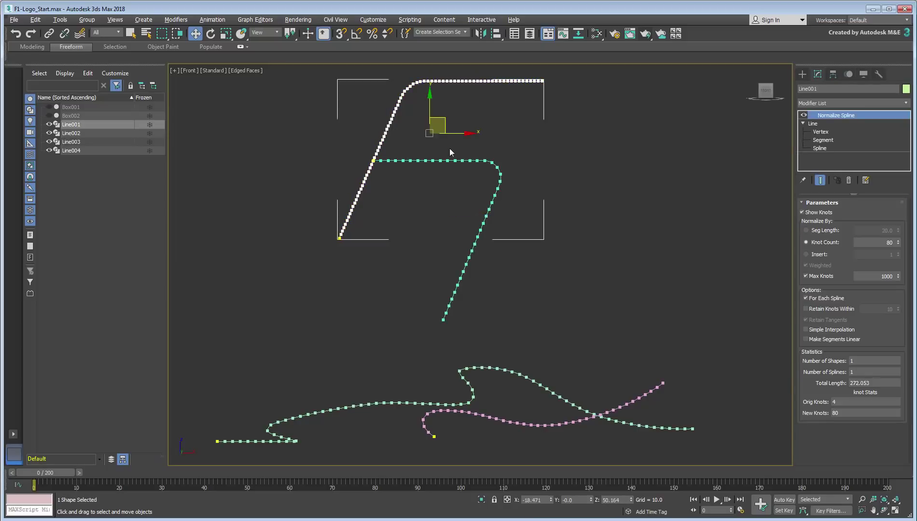
pyautogui.click(856, 103)
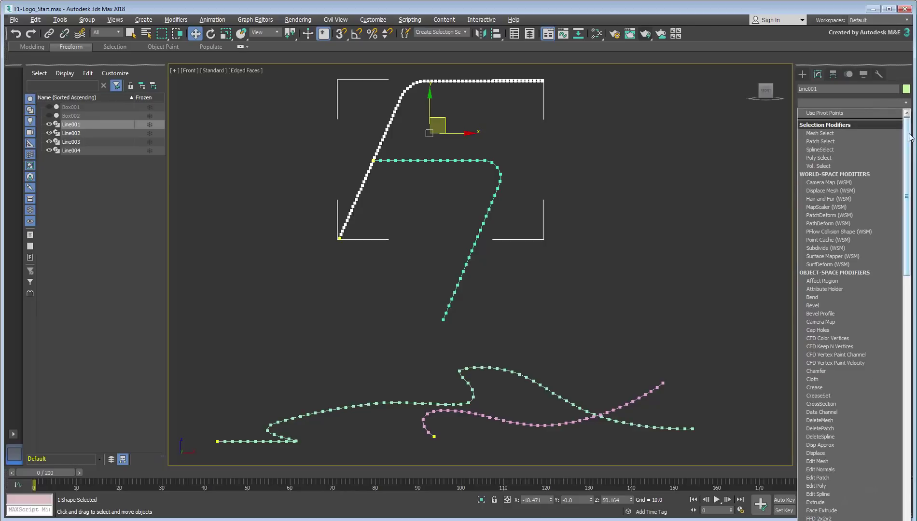
pyautogui.moveTo(910, 138); pyautogui.dragTo(913, 343)
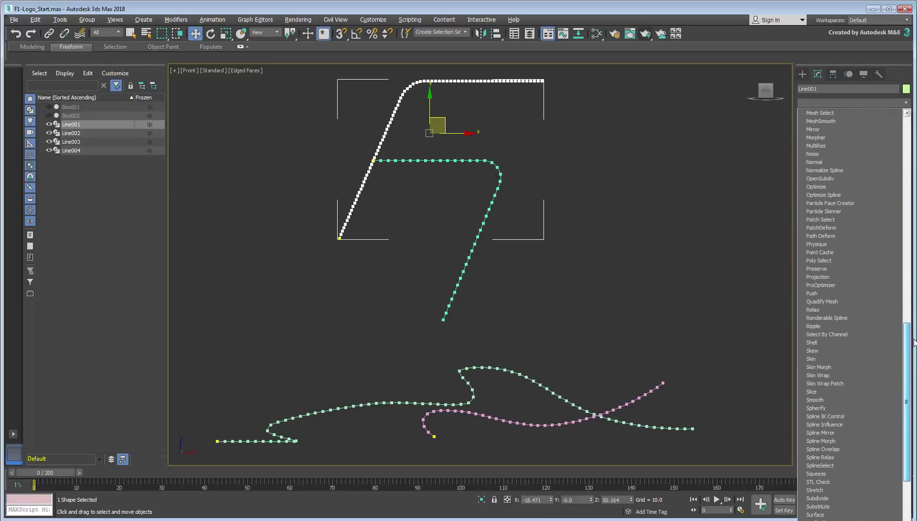
pyautogui.click(846, 440)
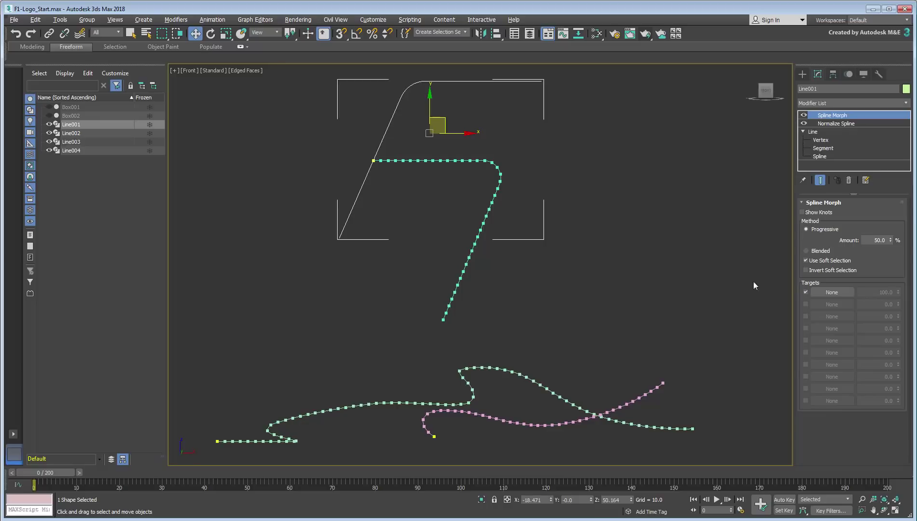
pyautogui.click(831, 294)
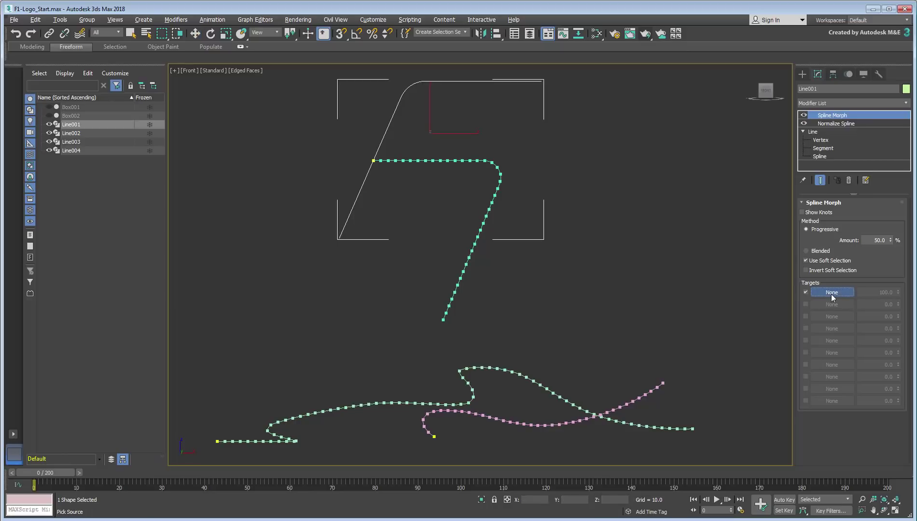
pyautogui.click(496, 368)
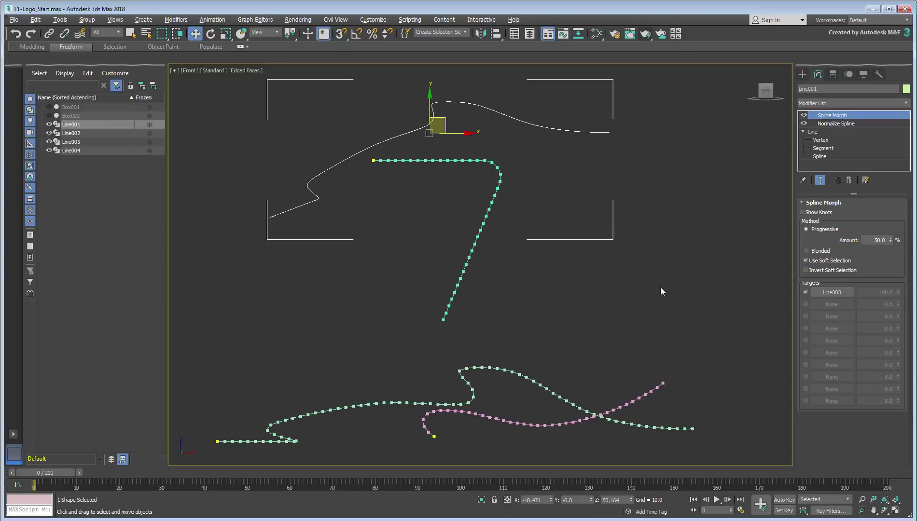
# Set Line001's progressive morph Amount to 0% and, with Auto Key on, key it at 100% at frame 160
pyautogui.moveTo(890, 240); pyautogui.dragTo(902, 400)
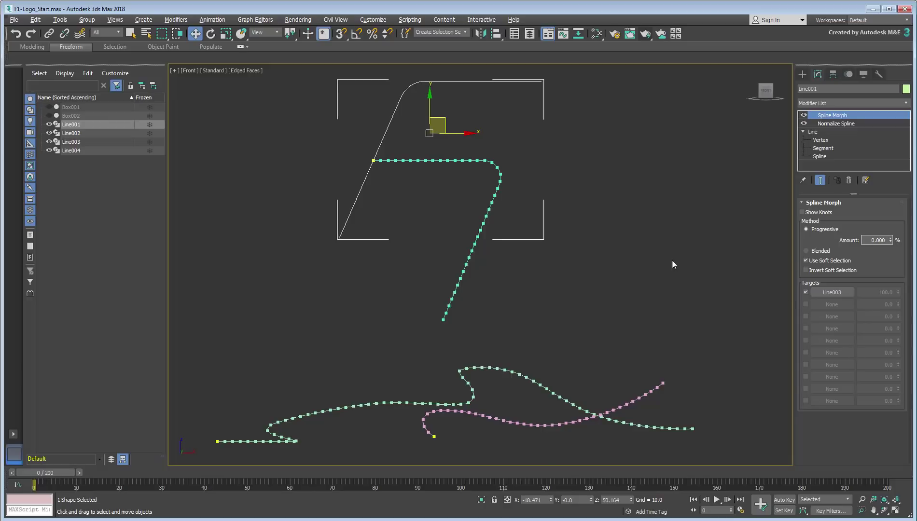
pyautogui.moveTo(59, 474); pyautogui.dragTo(721, 485)
pyautogui.click(783, 499)
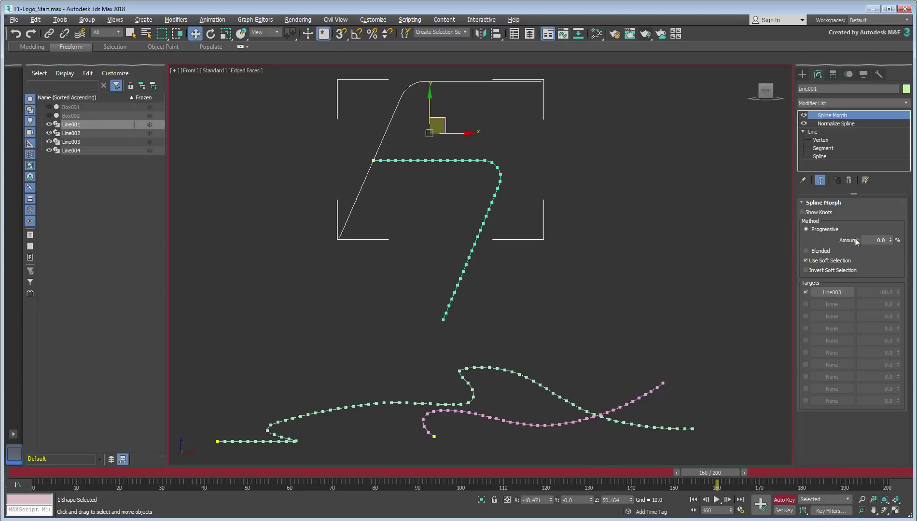
pyautogui.moveTo(892, 243); pyautogui.dragTo(892, 207)
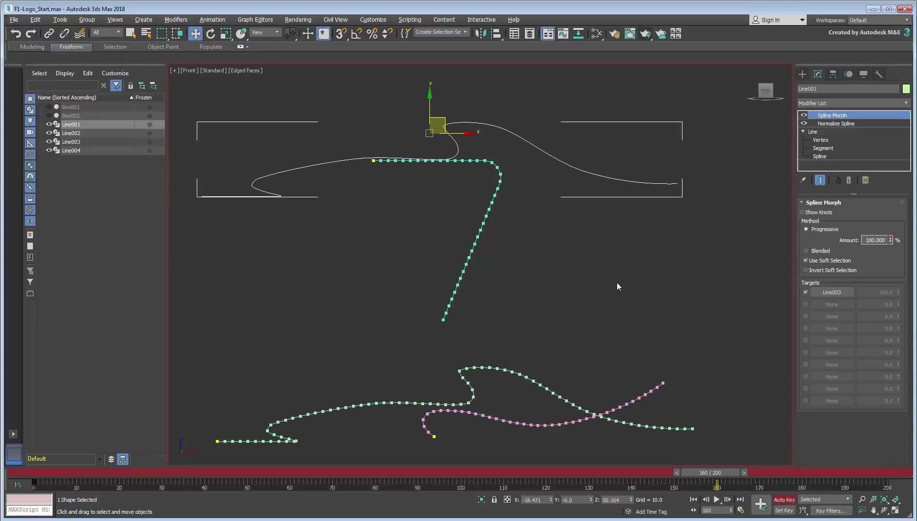
# Move Line001's starting morph key from frame 0 to frame 100 and scrub the animation to check the timing
pyautogui.moveTo(716, 478); pyautogui.dragTo(630, 484)
pyautogui.press('w')
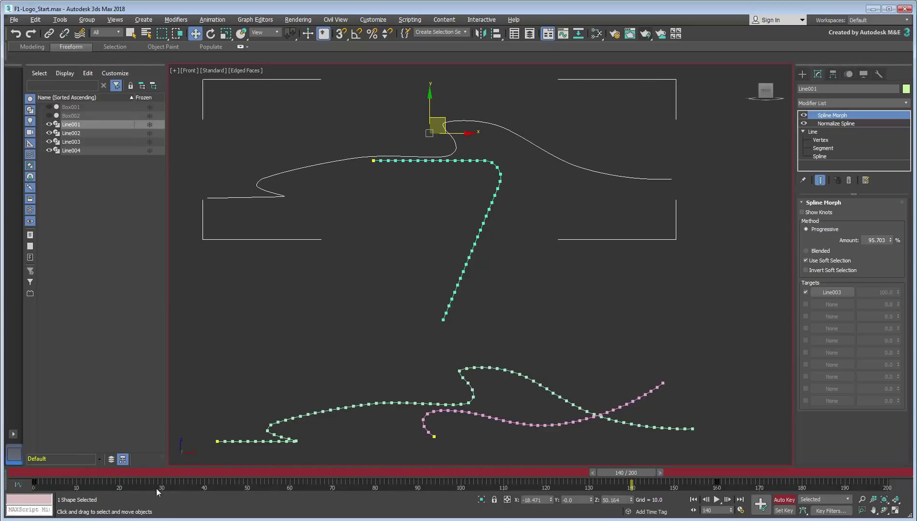
pyautogui.moveTo(34, 482); pyautogui.dragTo(462, 499)
pyautogui.moveTo(615, 478); pyautogui.dragTo(699, 488)
pyautogui.press('w')
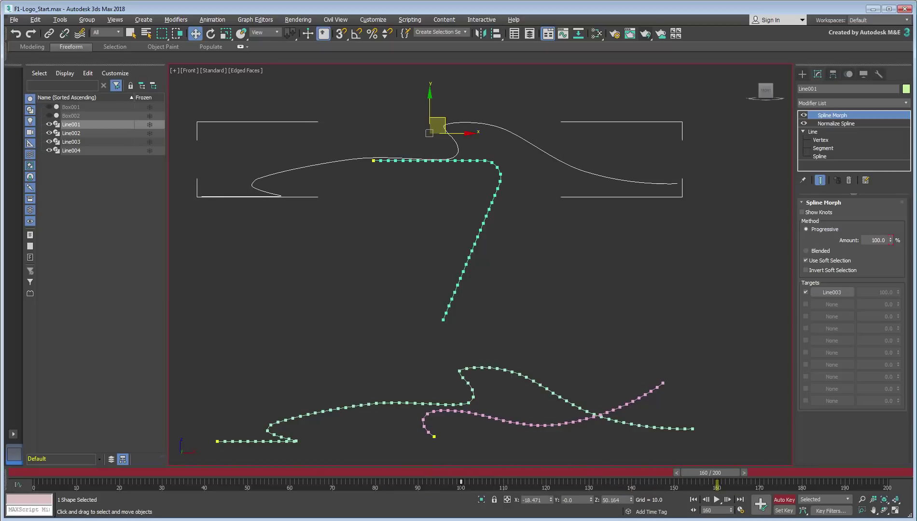
# Unhide and select Box001, and key a higher Path Deform Stretch at frame 160 so it covers the whole car spline
pyautogui.click(48, 107)
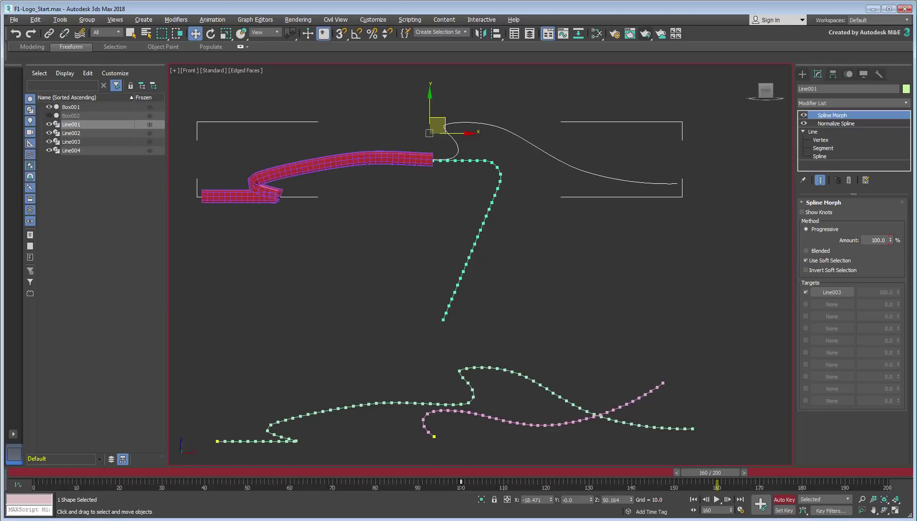
pyautogui.click(398, 164)
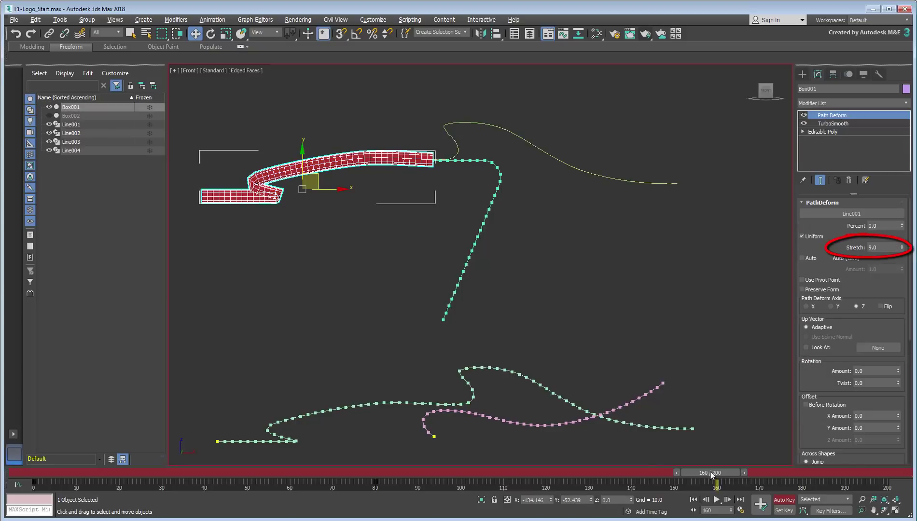
pyautogui.moveTo(711, 475)
pyautogui.mouseDown()
pyautogui.moveTo(548, 477)
pyautogui.moveTo(370, 453)
pyautogui.moveTo(240, 472)
pyautogui.moveTo(711, 482)
pyautogui.mouseUp()
pyautogui.press('w')
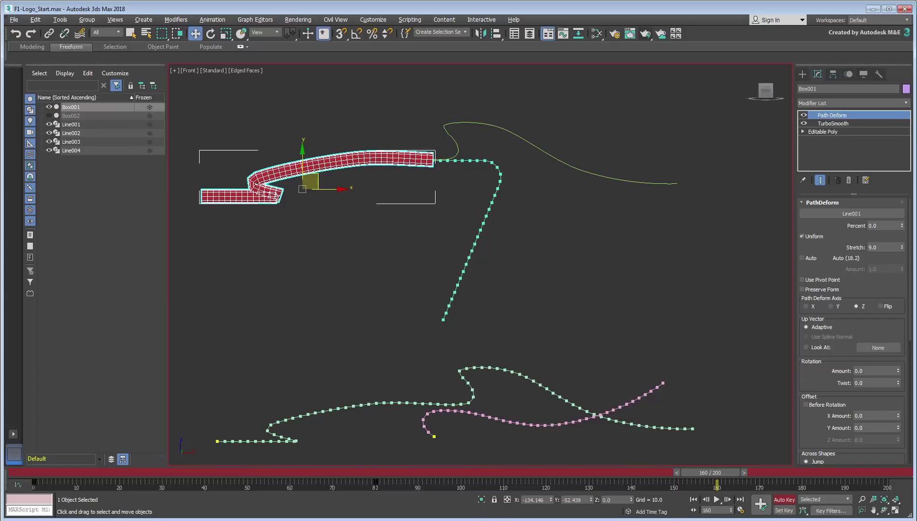
pyautogui.click(889, 247)
pyautogui.press('Return')
# Key a reduced Path Deform Stretch for Box001 at frame 100 and scrub through the morph
pyautogui.moveTo(726, 480); pyautogui.dragTo(461, 484)
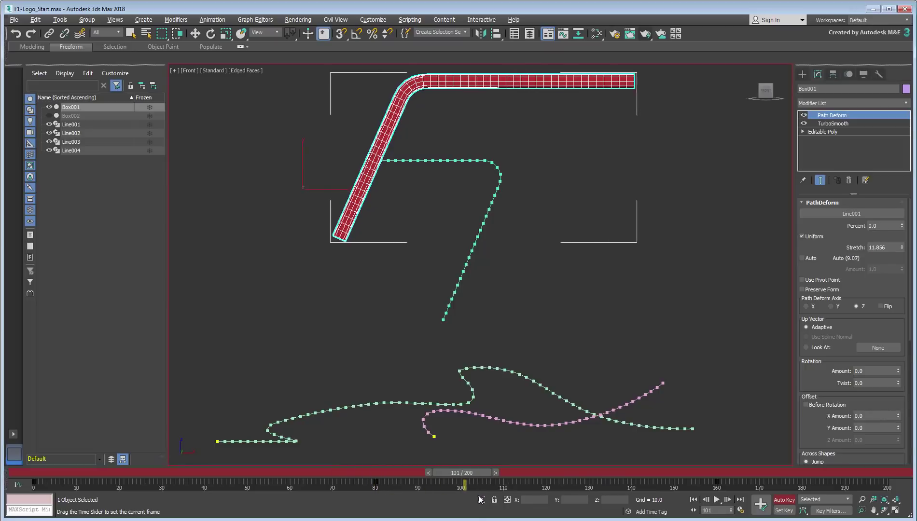
pyautogui.press('w')
pyautogui.moveTo(901, 247); pyautogui.dragTo(900, 263)
pyautogui.moveTo(474, 473); pyautogui.dragTo(618, 482)
pyautogui.press('w')
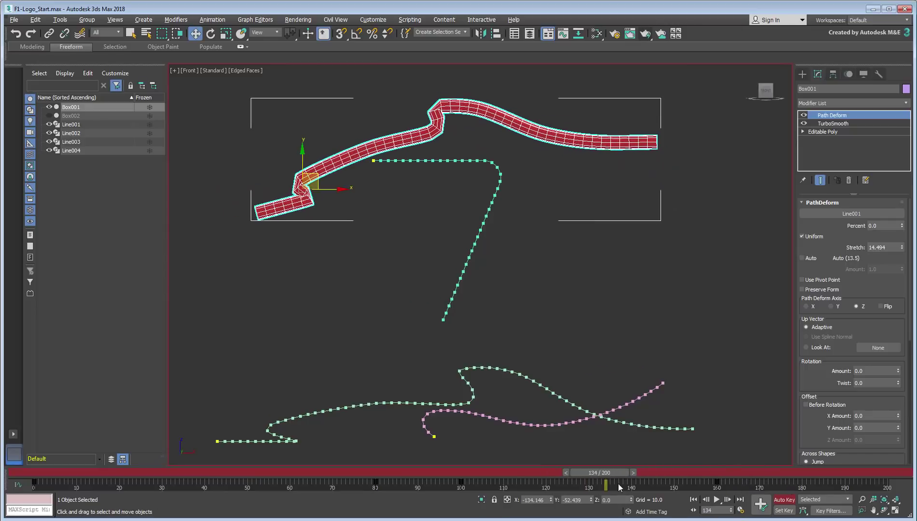
# Turn off Auto Key, set Box001's TurboSmooth Iterations to 3, and scrub back to frame 0
pyautogui.click(784, 501)
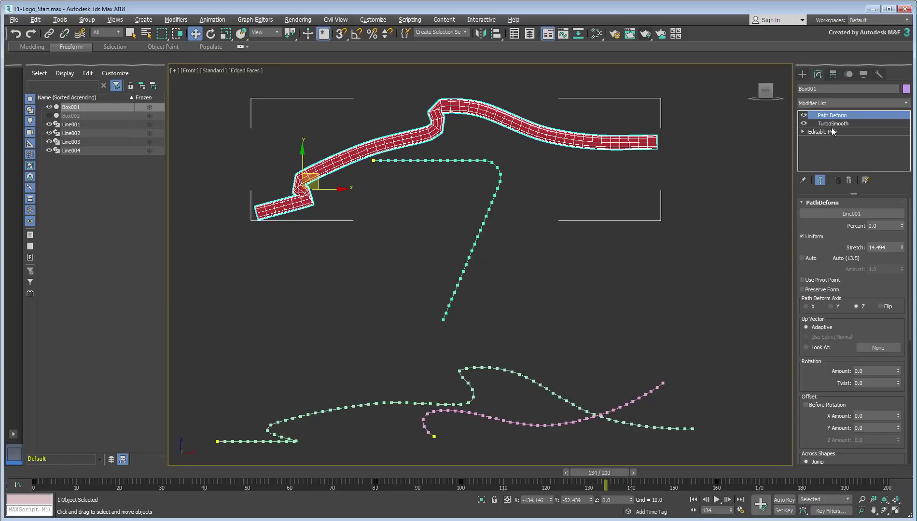
pyautogui.click(835, 123)
pyautogui.click(882, 217)
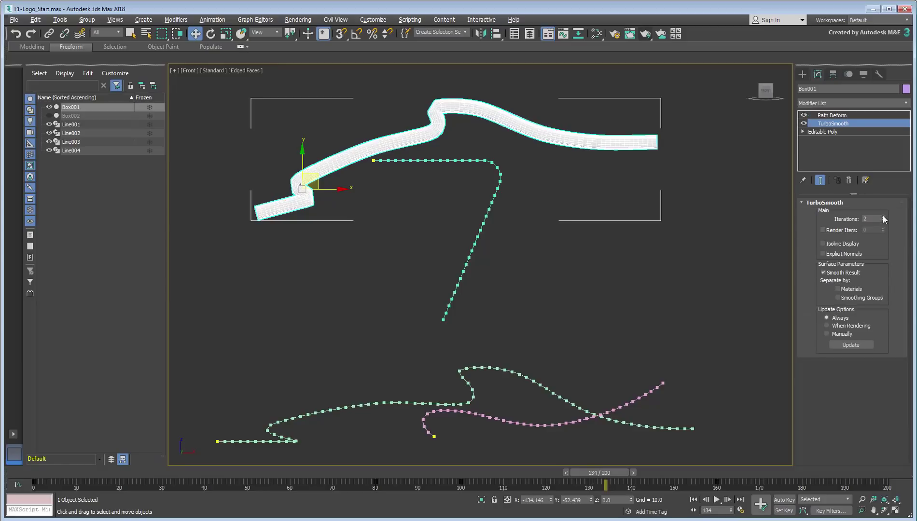
pyautogui.click(883, 217)
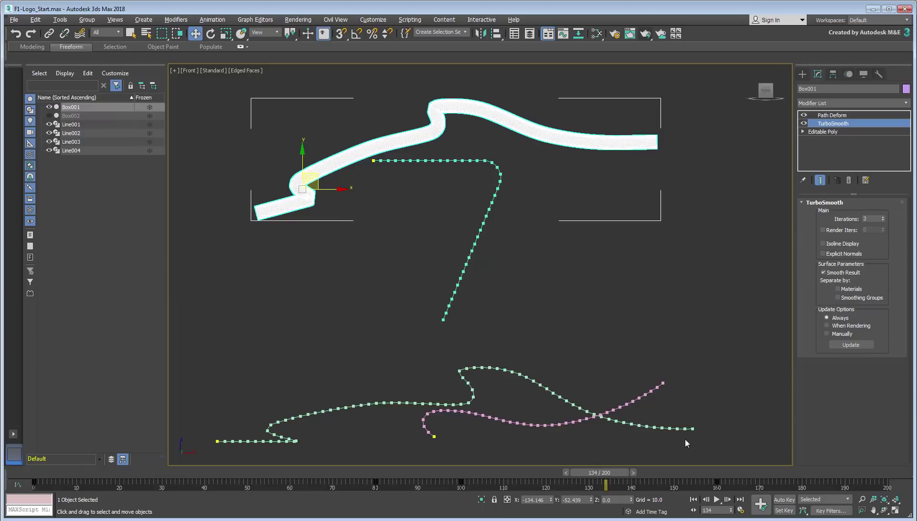
pyautogui.moveTo(612, 473); pyautogui.dragTo(44, 473)
pyautogui.press('w')
# Apply a Spline Morph modifier to Line002 and pick Line004 as its morph target
pyautogui.click(479, 219)
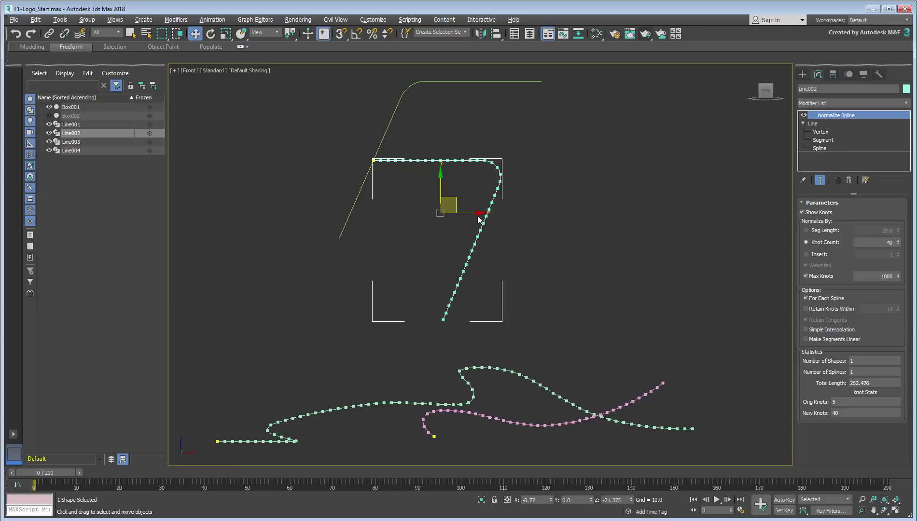
pyautogui.click(893, 103)
pyautogui.scroll(-15, 859, 290)
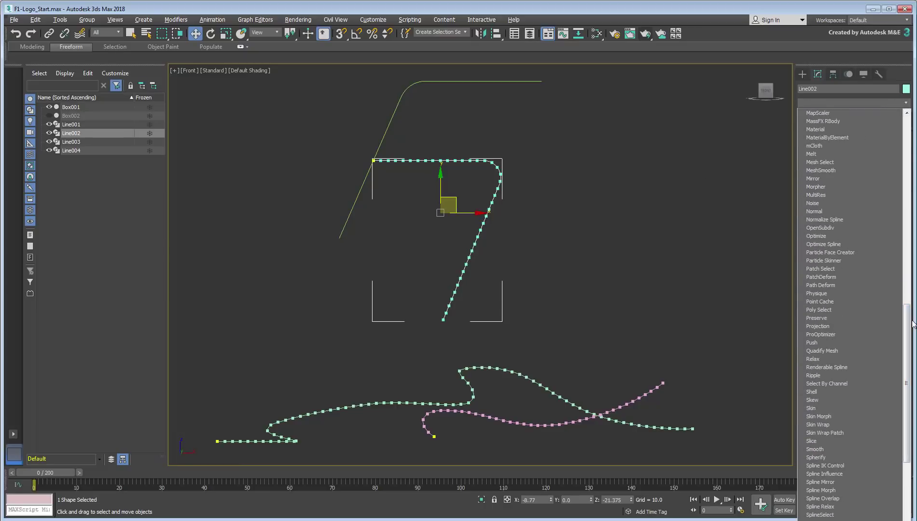
pyautogui.click(820, 490)
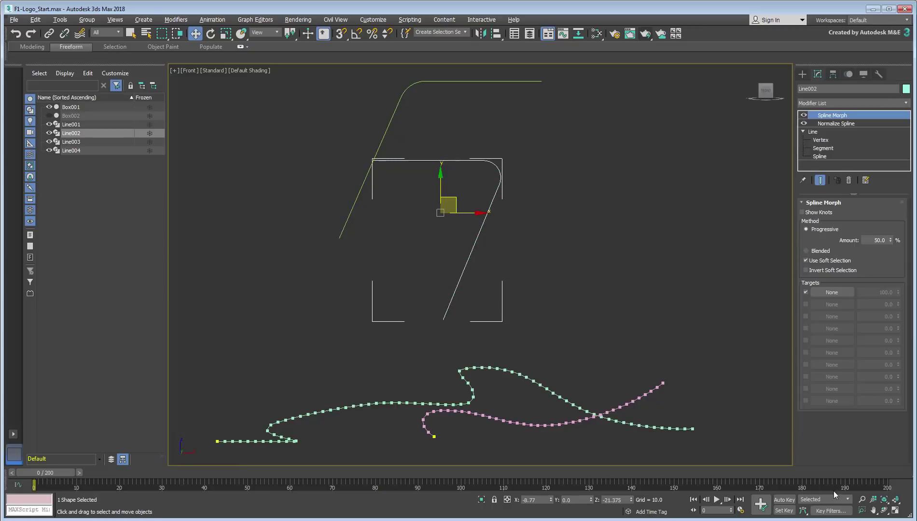
pyautogui.click(831, 292)
pyautogui.click(544, 425)
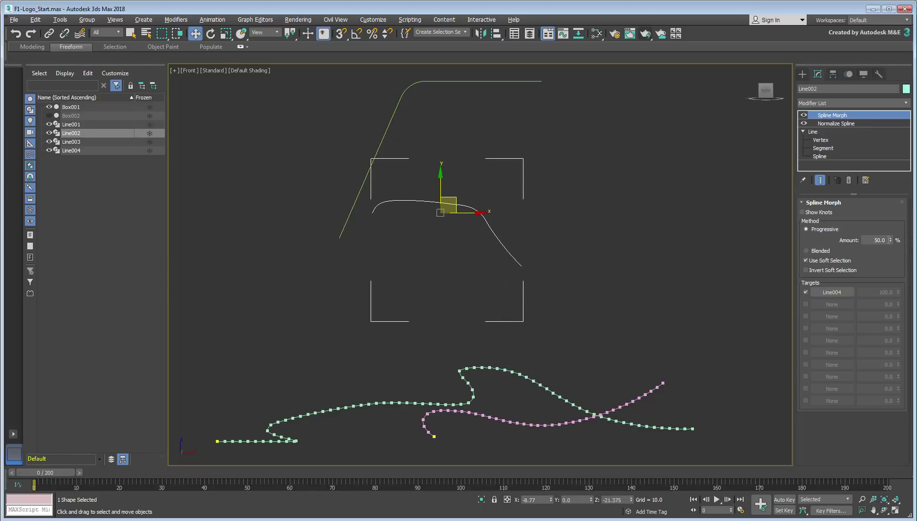
# Animate Line002's morph Amount with Auto Key from 0% at frame 100 to 100% at frame 160, and scrub to check it
pyautogui.rightClick(891, 241)
pyautogui.moveTo(45, 472); pyautogui.dragTo(717, 472)
pyautogui.click(729, 509)
pyautogui.press('w')
pyautogui.click(784, 499)
pyautogui.moveTo(890, 240); pyautogui.dragTo(879, 490)
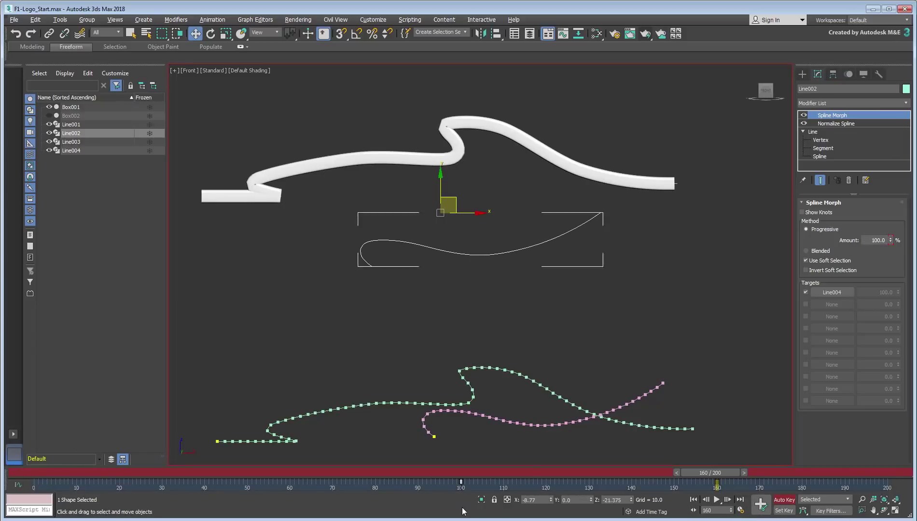
pyautogui.moveTo(696, 475); pyautogui.dragTo(748, 484)
pyautogui.press('w')
# Unhide and select Box002, and set its Path Deform Stretch at frame 100
pyautogui.click(50, 116)
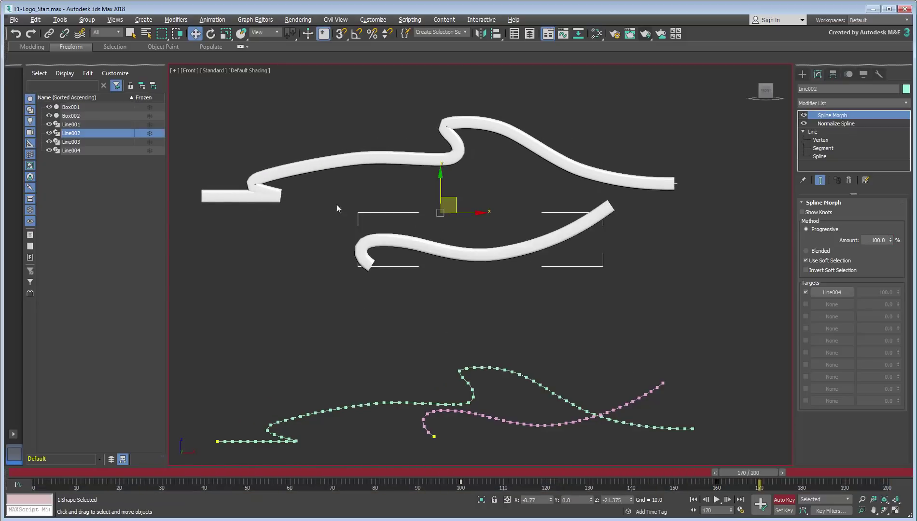
pyautogui.click(437, 234)
pyautogui.moveTo(748, 473); pyautogui.dragTo(459, 473)
pyautogui.write('2')
pyautogui.press('Return')
# Key Box002's Path Deform Stretch at 8.552 at frame 160 and at 5.5 at frame 130
pyautogui.moveTo(471, 472); pyautogui.dragTo(715, 483)
pyautogui.press('w')
pyautogui.moveTo(888, 247); pyautogui.dragTo(854, 248)
pyautogui.write('8.552')
pyautogui.press('Return')
pyautogui.moveTo(730, 472); pyautogui.dragTo(602, 471)
pyautogui.moveTo(890, 247); pyautogui.dragTo(844, 248)
pyautogui.write('5.5')
pyautogui.press('Return')
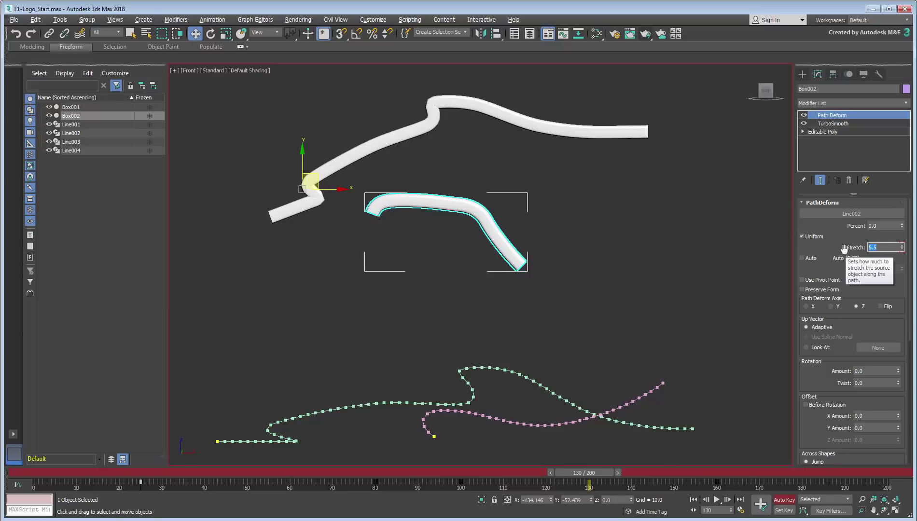
# Select Line002 and, with Auto Key on at frame 160, move it up and across so its stroke lines up with the upper stroke
pyautogui.moveTo(598, 473)
pyautogui.mouseDown()
pyautogui.moveTo(294, 475)
pyautogui.moveTo(721, 463)
pyautogui.moveTo(343, 473)
pyautogui.moveTo(12, 83)
pyautogui.mouseUp()
pyautogui.press('w')
pyautogui.click(495, 193)
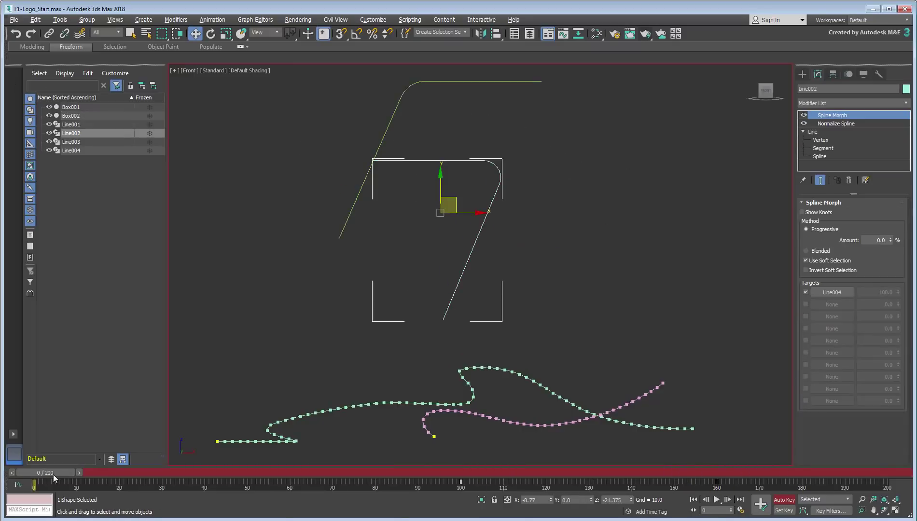
pyautogui.moveTo(53, 474); pyautogui.dragTo(717, 499)
pyautogui.moveTo(456, 199); pyautogui.dragTo(512, 132)
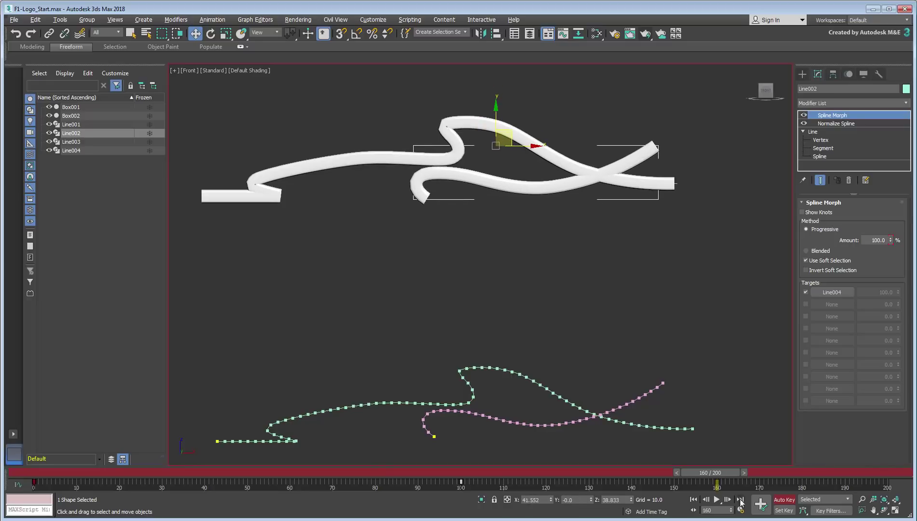
# Turn off Auto Key and shift Line002's first position key from frame 0 to frame 100
pyautogui.click(783, 499)
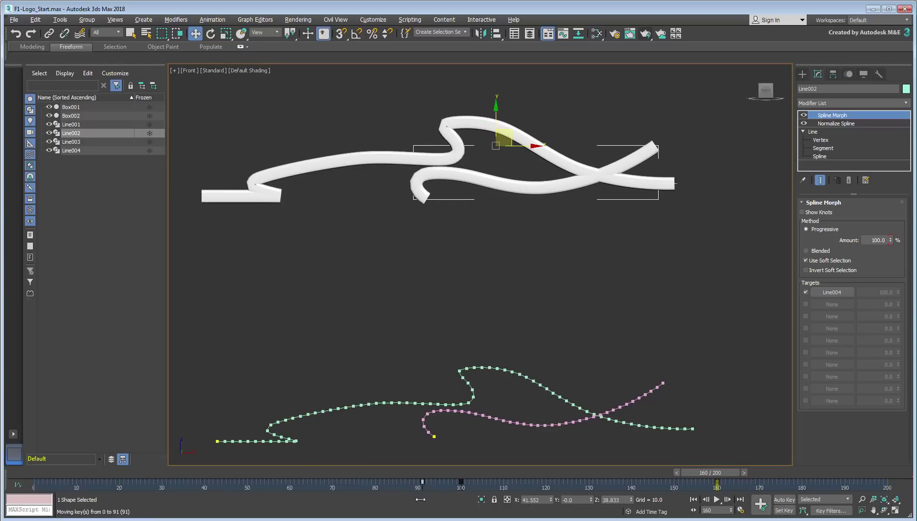
pyautogui.moveTo(712, 478); pyautogui.dragTo(654, 485)
pyautogui.press('w')
# Look at Box002's TurboSmooth settings and scrub forward from frame 0 to review both strokes' animation
pyautogui.click(548, 189)
pyautogui.click(857, 124)
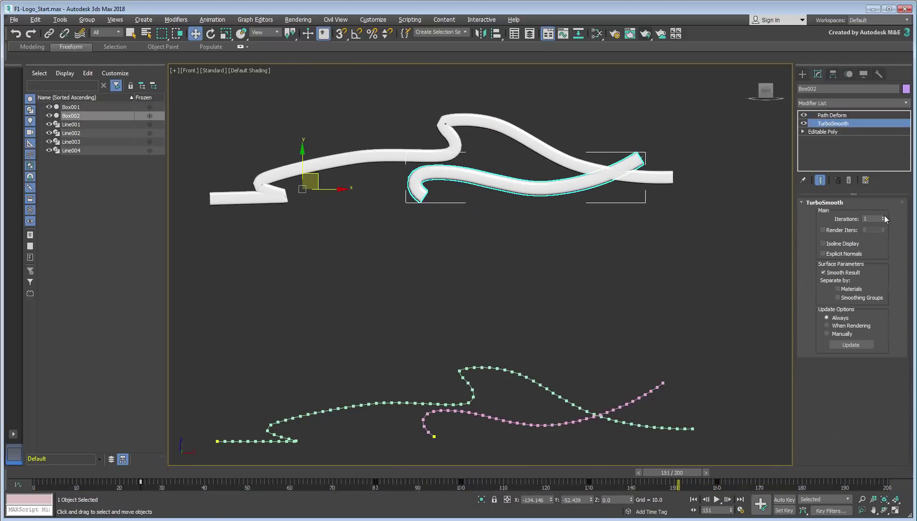
pyautogui.moveTo(493, 234); pyautogui.dragTo(493, 312, button='middle')
pyautogui.scroll(3, 516, 337)
pyautogui.scroll(-2, 516, 340)
pyautogui.press('Home')
pyautogui.moveTo(516, 362); pyautogui.dragTo(482, 327, button='middle')
pyautogui.moveTo(48, 473); pyautogui.dragTo(234, 453)
pyautogui.press('w')
# Select Box001 and enable Driven Scale on its Path Deform with a Scale of 0.5
pyautogui.click(409, 199)
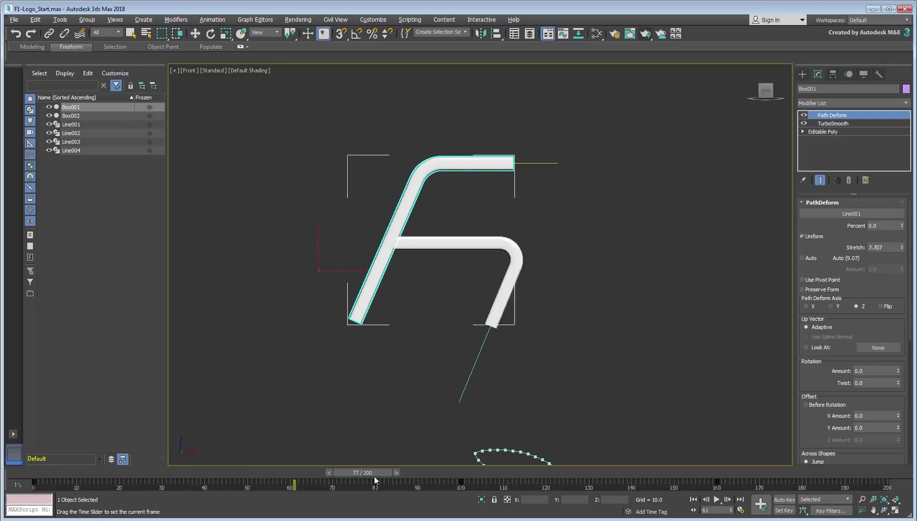
pyautogui.moveTo(386, 480); pyautogui.dragTo(758, 492)
pyautogui.press('w')
pyautogui.moveTo(805, 431); pyautogui.dragTo(819, 172)
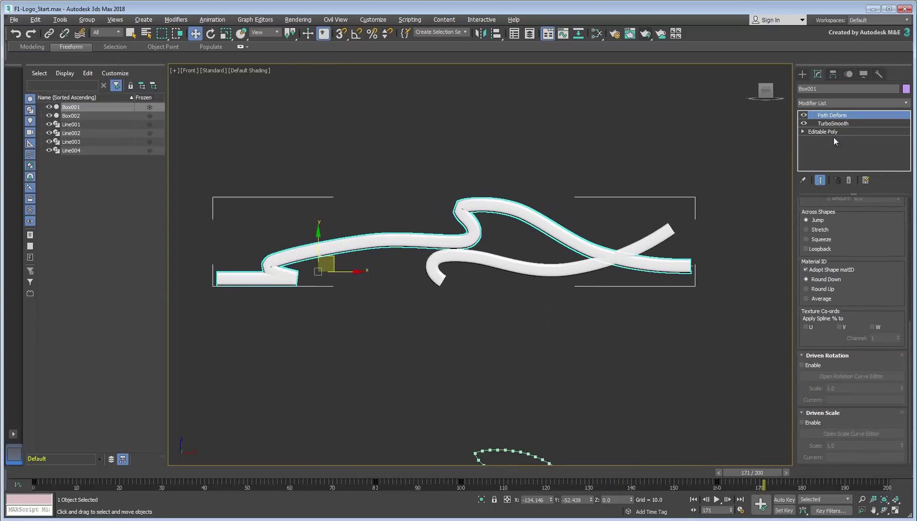
pyautogui.click(815, 422)
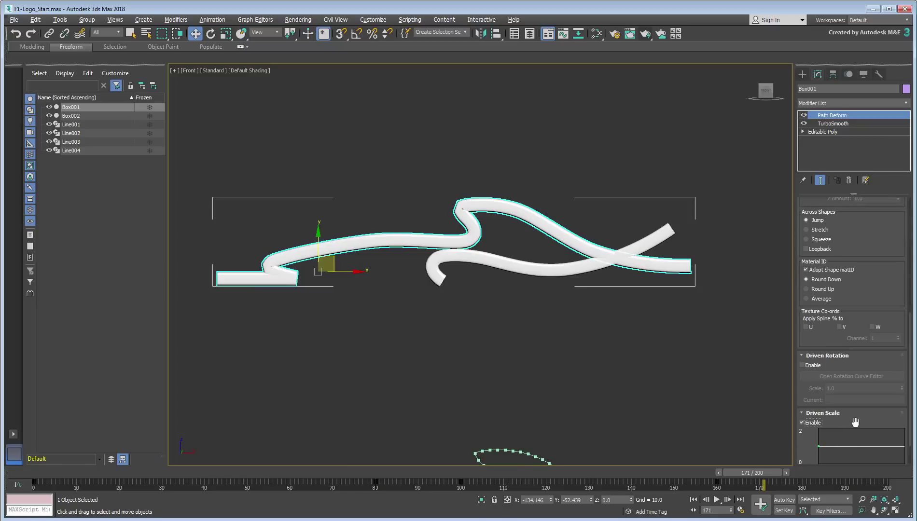
pyautogui.moveTo(855, 422); pyautogui.dragTo(855, 353)
pyautogui.moveTo(842, 449); pyautogui.dragTo(801, 440)
pyautogui.write('0.5')
pyautogui.press('Return')
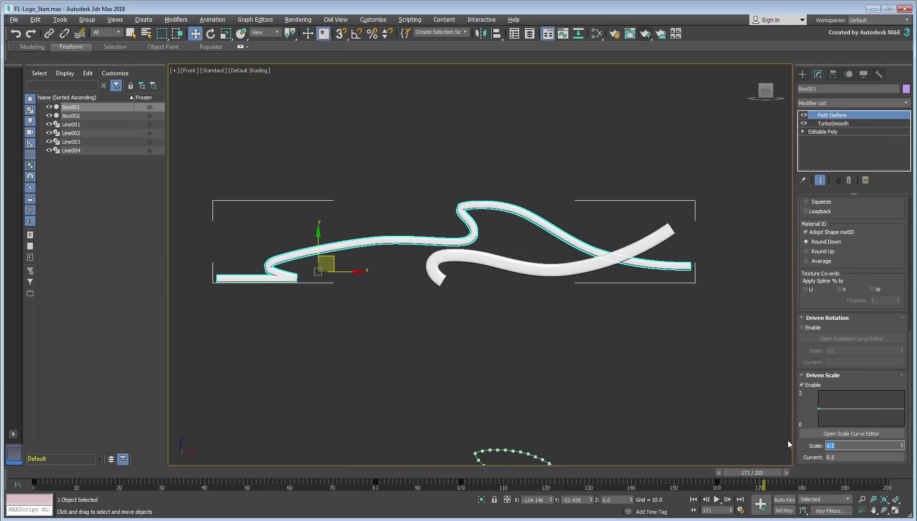
# Enable Driven Scale on Box002's Path Deform with a Scale of 0.5, and go to frame 160
pyautogui.click(574, 273)
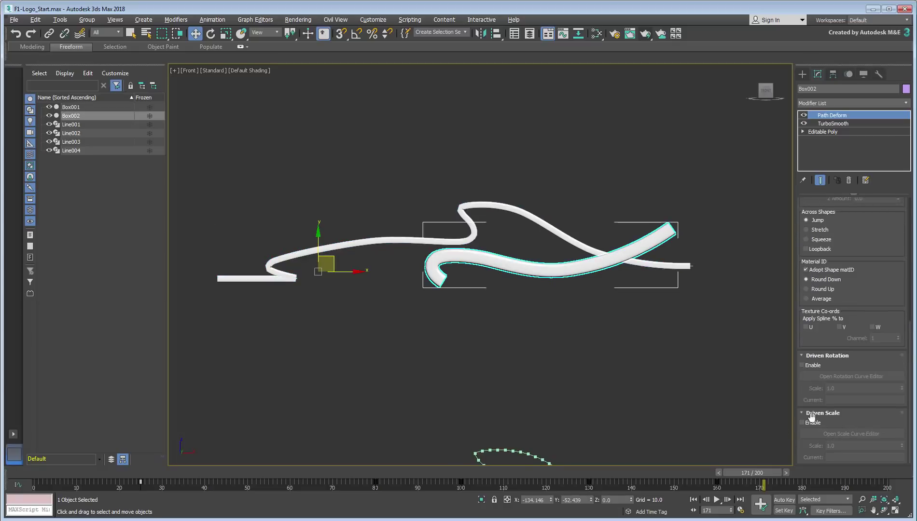
pyautogui.scroll(2, 837, 434)
pyautogui.scroll(-2, 848, 427)
pyautogui.moveTo(844, 445); pyautogui.dragTo(813, 445)
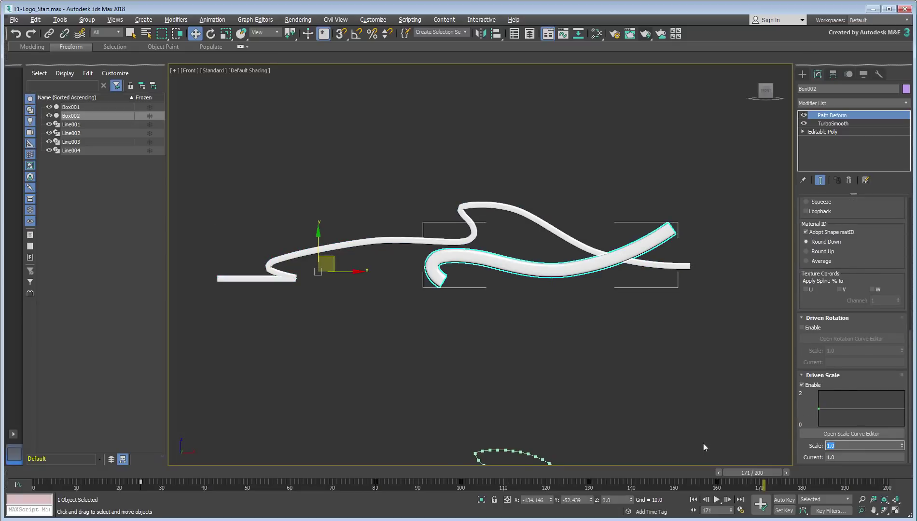
pyautogui.write('0.5')
pyautogui.press('Return')
pyautogui.moveTo(752, 473)
pyautogui.mouseDown()
pyautogui.moveTo(451, 473)
pyautogui.moveTo(190, 456)
pyautogui.moveTo(668, 487)
pyautogui.moveTo(821, 487)
pyautogui.moveTo(716, 500)
pyautogui.mouseUp()
pyautogui.press('w')
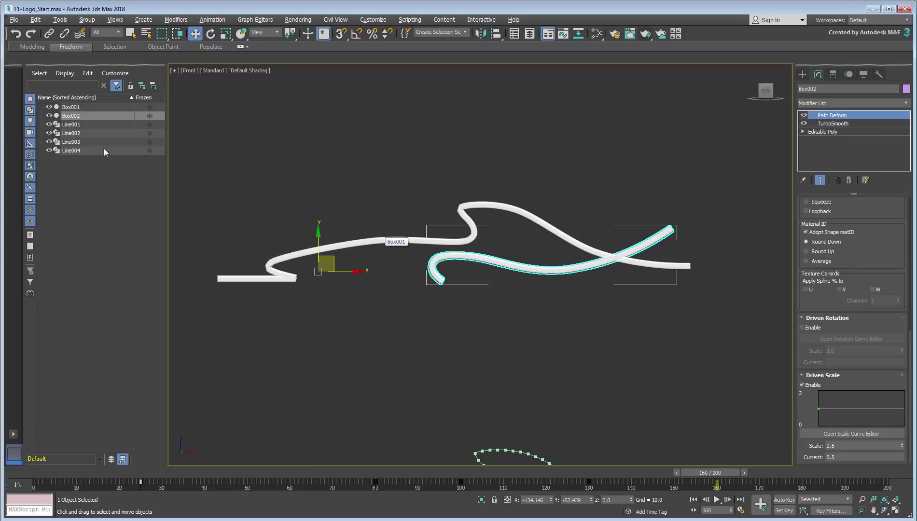
# Open Box001's scale curve and lower its start point to about 0.1
pyautogui.click(302, 255)
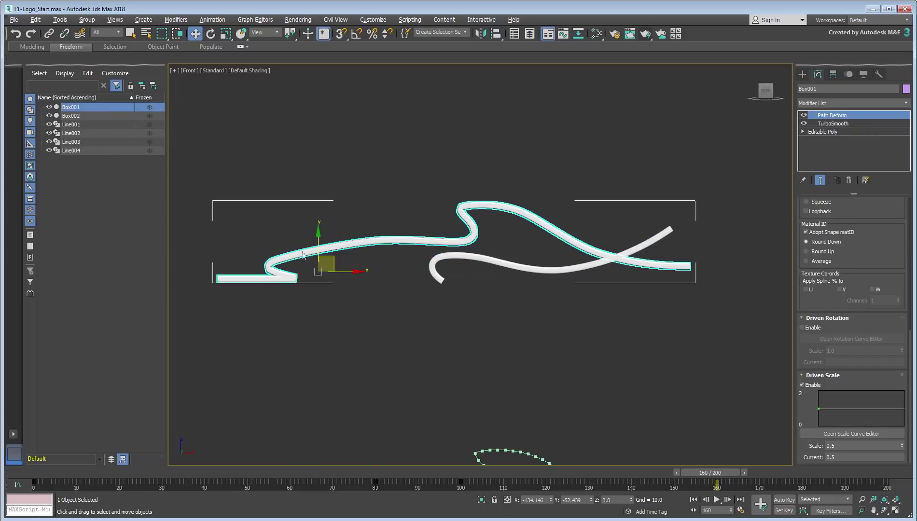
pyautogui.click(833, 435)
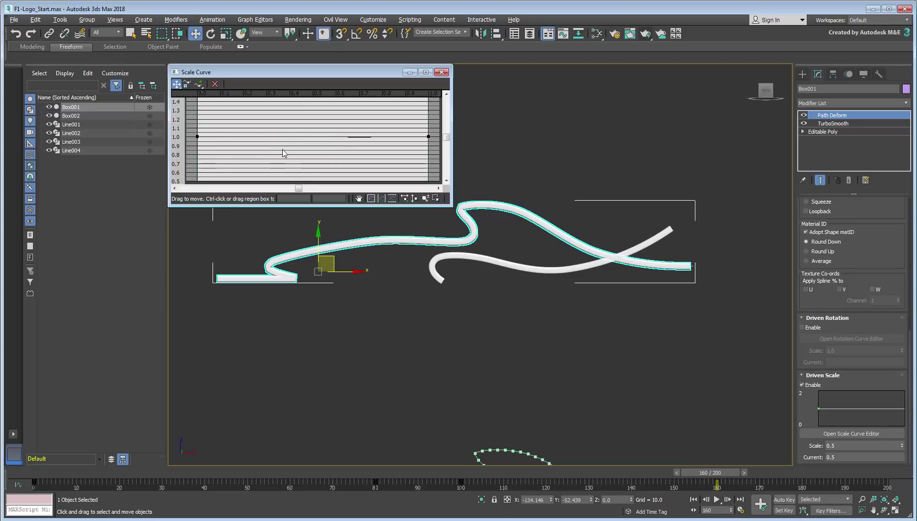
pyautogui.moveTo(195, 139); pyautogui.dragTo(198, 181)
pyautogui.moveTo(280, 151); pyautogui.dragTo(277, 135, button='middle')
pyautogui.scroll(-2, 277, 135)
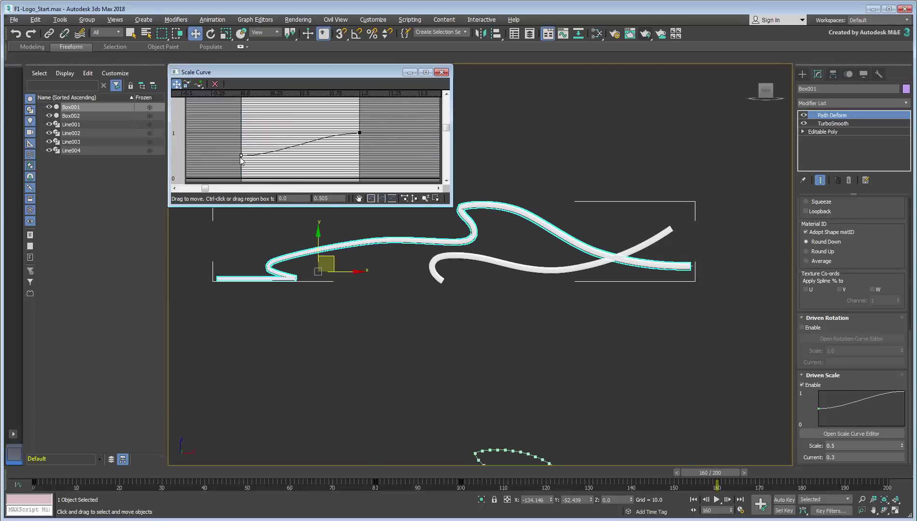
pyautogui.scroll(-1, 242, 170)
pyautogui.scroll(1, 282, 153)
pyautogui.scroll(1, 282, 153)
pyautogui.moveTo(295, 108); pyautogui.dragTo(254, 143, button='middle')
pyautogui.moveTo(240, 152); pyautogui.dragTo(239, 171)
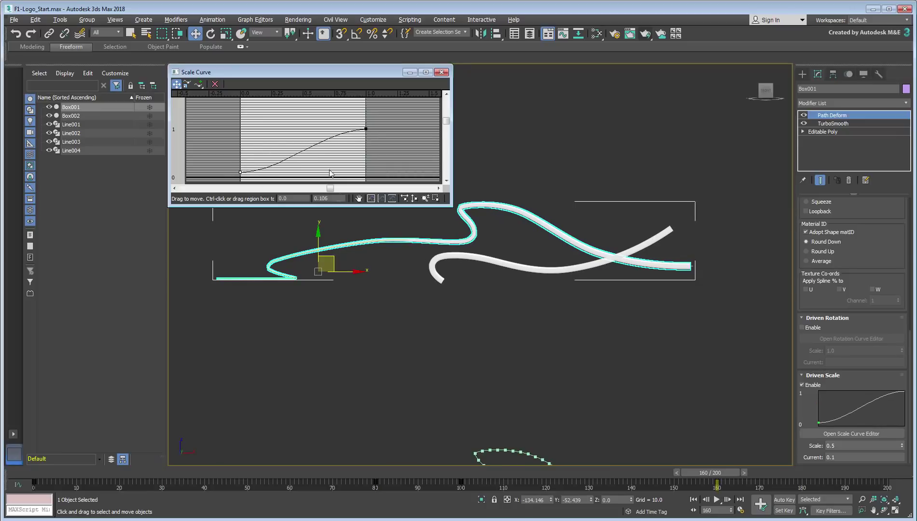
# Insert two inner control points on Box001's scale curve and lower the curve's end point
pyautogui.click(198, 84)
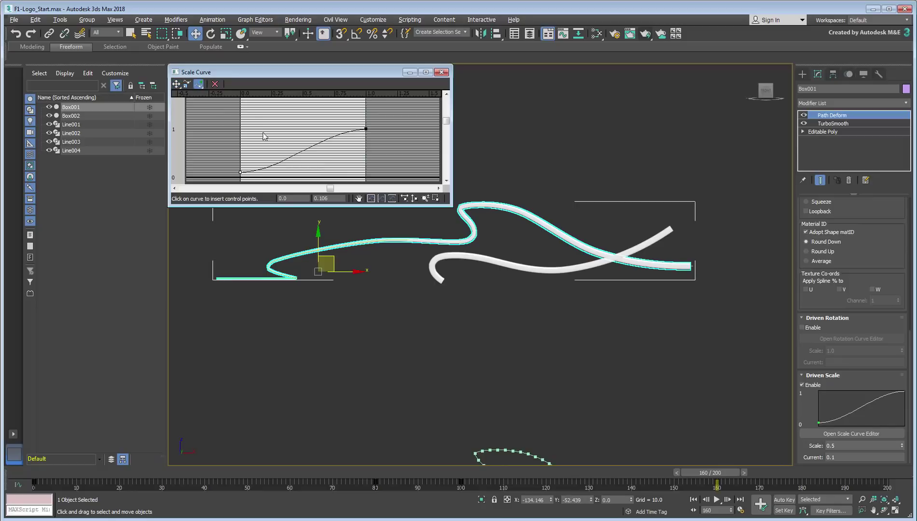
pyautogui.click(274, 162)
pyautogui.click(302, 150)
pyautogui.rightClick(340, 150)
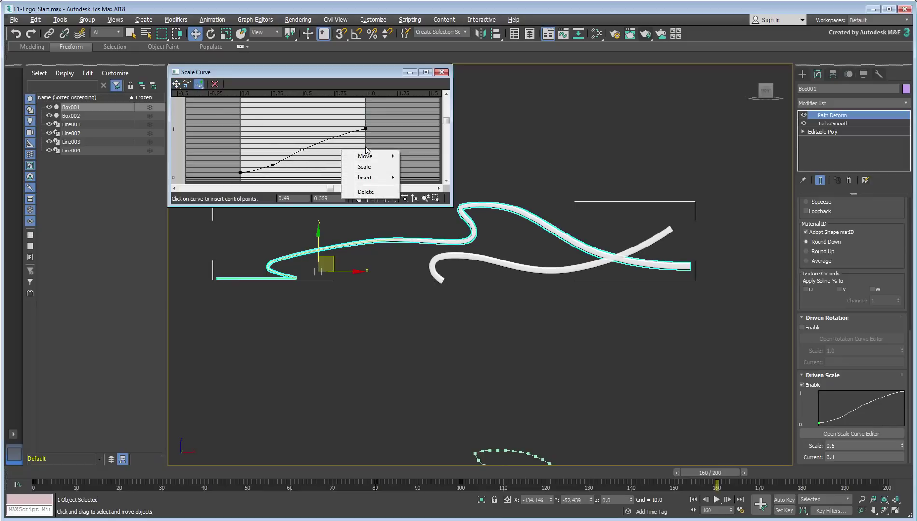
pyautogui.moveTo(367, 156)
pyautogui.click(434, 155)
pyautogui.moveTo(365, 129); pyautogui.dragTo(365, 166)
# Reduce Box001's scale curve to one inner Bezier point, raised to about 1.55 at position 0.42
pyautogui.click(263, 180)
pyautogui.rightClick(272, 164)
pyautogui.click(300, 185)
pyautogui.moveTo(272, 165); pyautogui.dragTo(268, 104)
pyautogui.click(215, 84)
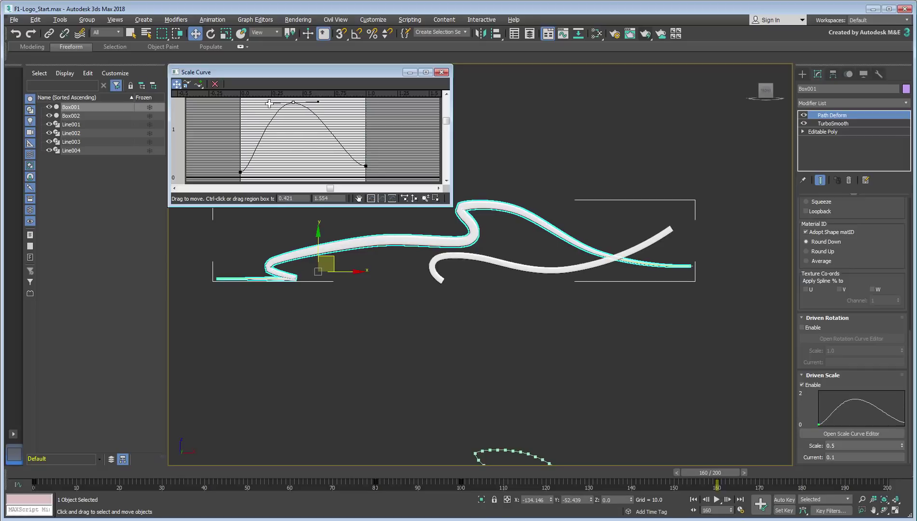
# Lower the end point of Box001's scale curve to about 0.09, widen the middle point's Bezier handles, and close the curve editor
pyautogui.moveTo(365, 163); pyautogui.dragTo(365, 170)
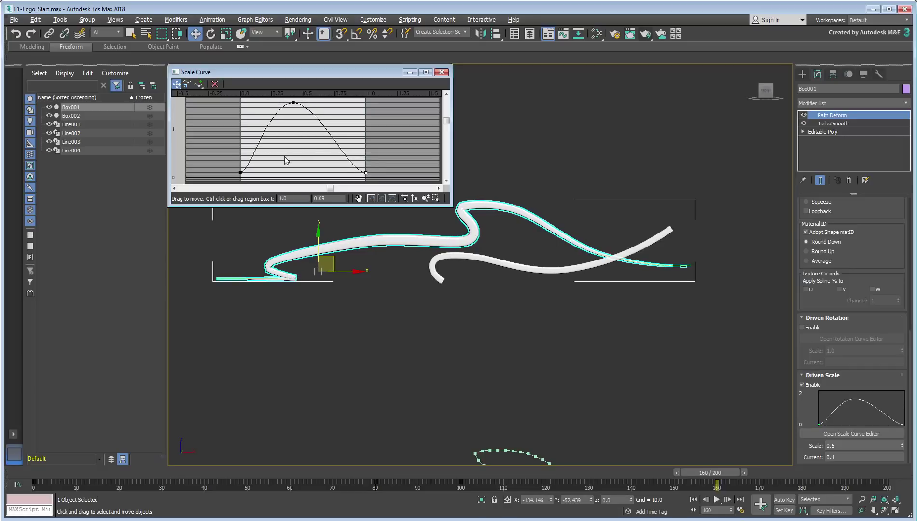
pyautogui.click(293, 103)
pyautogui.moveTo(267, 103); pyautogui.dragTo(255, 101)
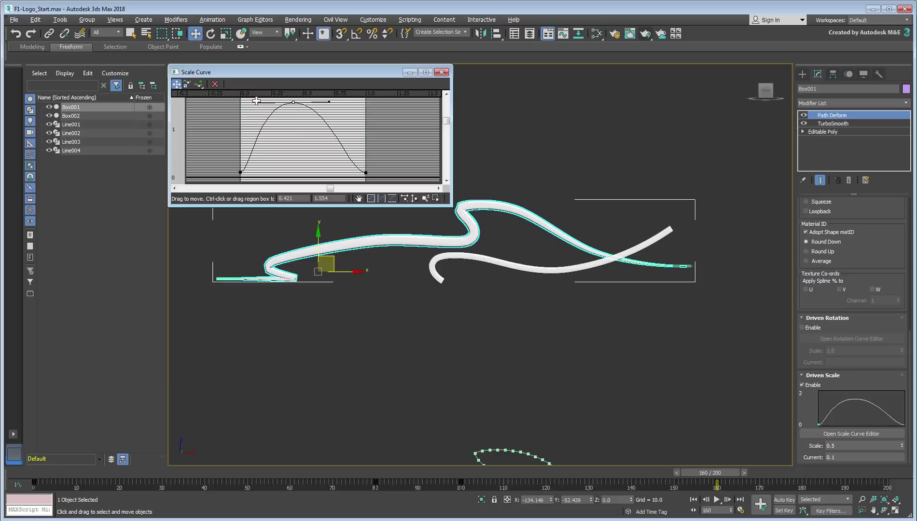
pyautogui.click(440, 72)
# Open Box002's scale curve, insert a control point about a third along, and set both end points to 0.1
pyautogui.click(483, 257)
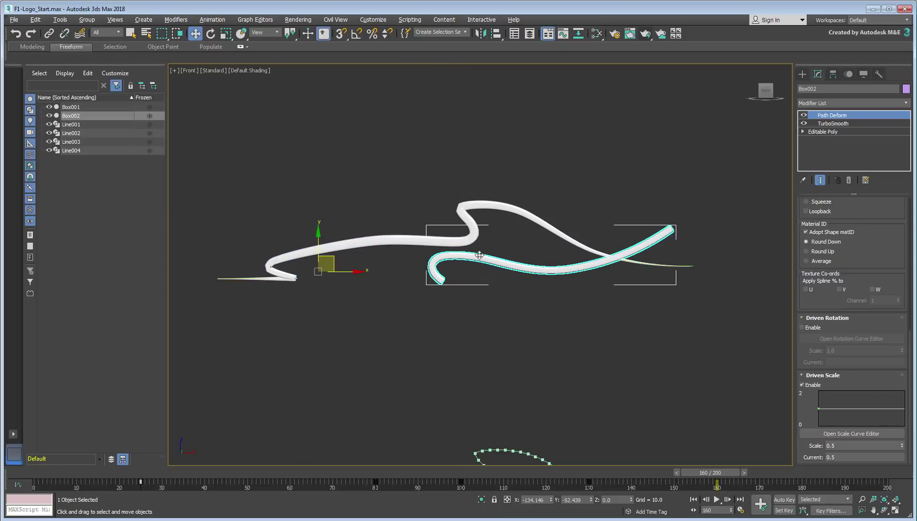
pyautogui.click(851, 433)
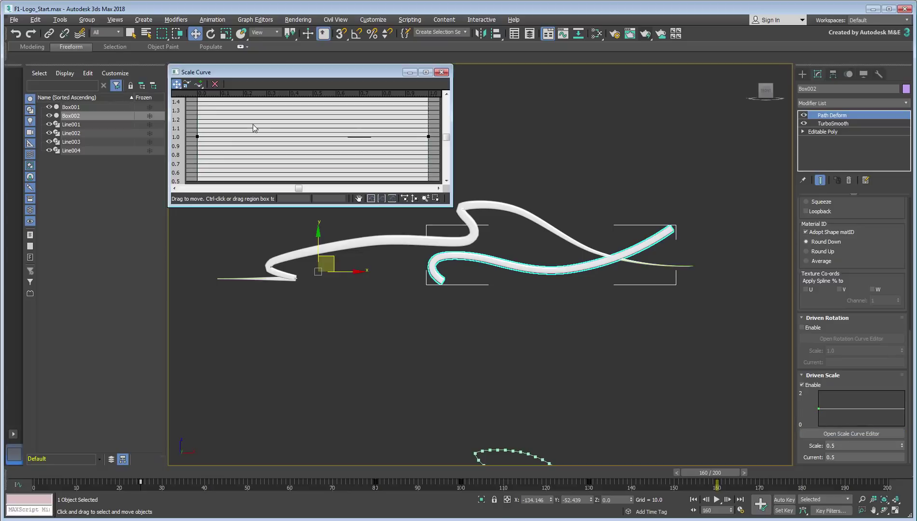
pyautogui.scroll(2, 175, 152)
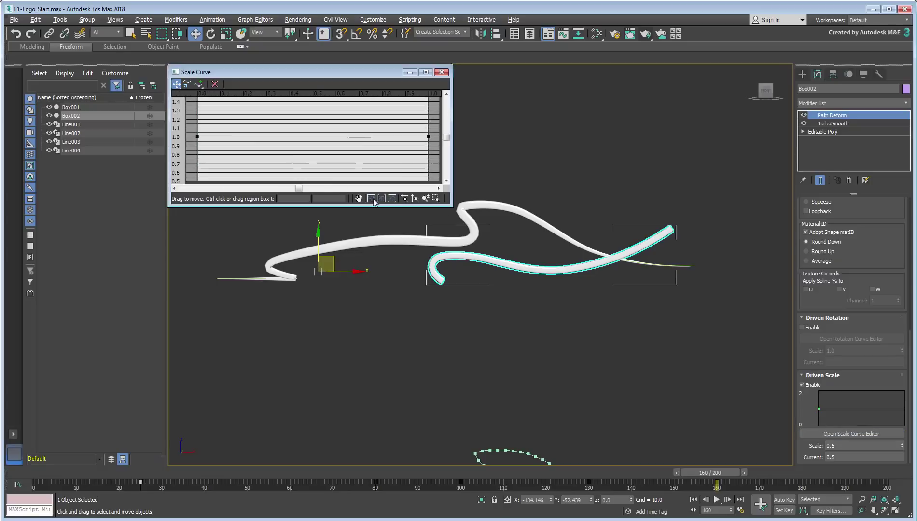
pyautogui.click(198, 84)
pyautogui.click(281, 139)
pyautogui.rightClick(259, 149)
pyautogui.click(311, 157)
pyautogui.click(328, 198)
pyautogui.write('0.1')
pyautogui.press('Return')
# Raise the middle point of Box002's scale curve to about 1.65, smooth it with Bezier handles, and close the curve editor
pyautogui.click(281, 139)
pyautogui.scroll(-2, 337, 159)
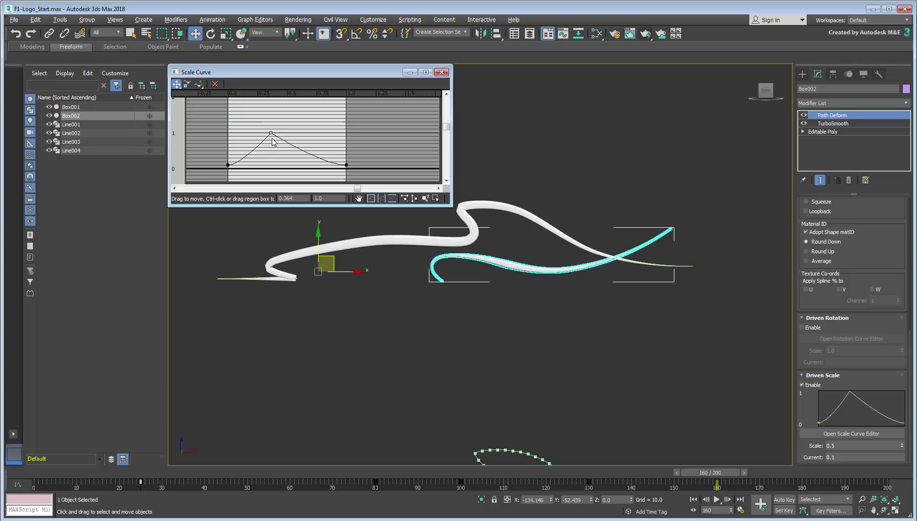
pyautogui.scroll(-1, 273, 138)
pyautogui.moveTo(275, 134); pyautogui.dragTo(285, 116)
pyautogui.rightClick(284, 114)
pyautogui.rightClick(289, 116)
pyautogui.click(318, 124)
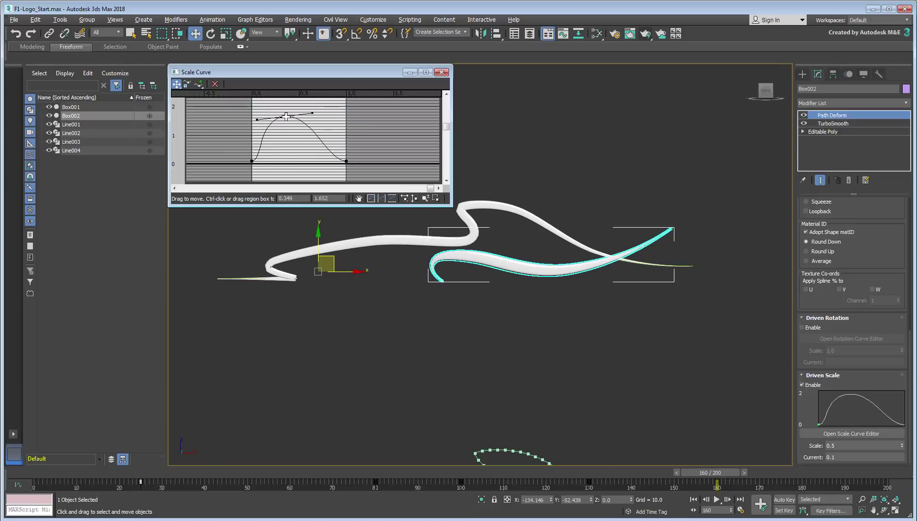
pyautogui.click(441, 72)
# Deselect everything, render the Front view at frame 160, and close the rendered image
pyautogui.click(580, 361)
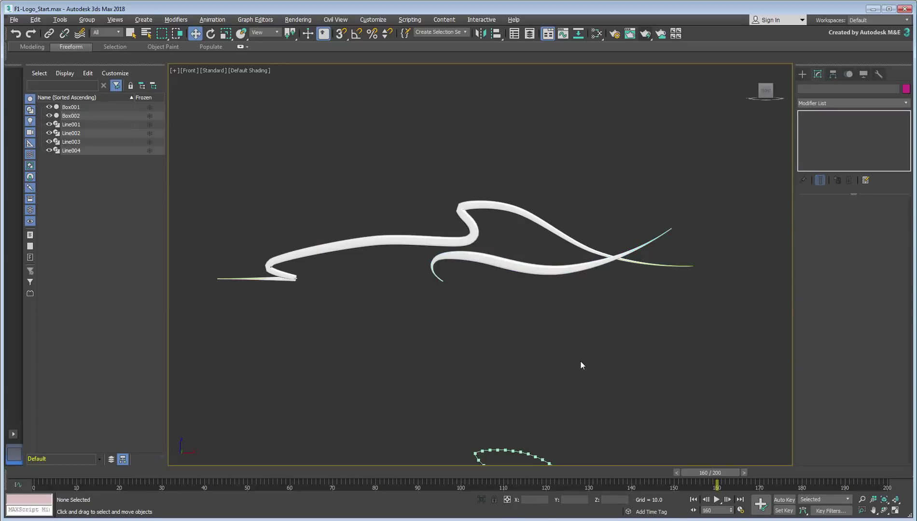
pyautogui.click(648, 35)
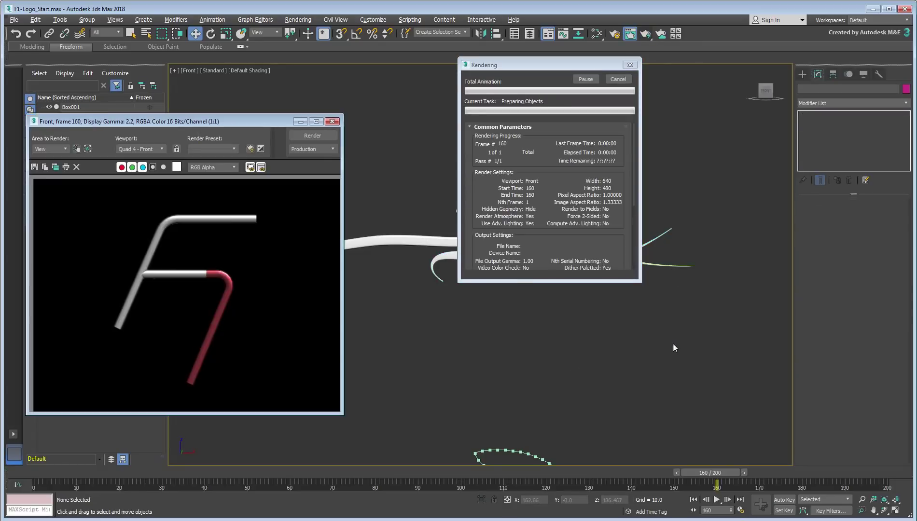
pyautogui.click(333, 122)
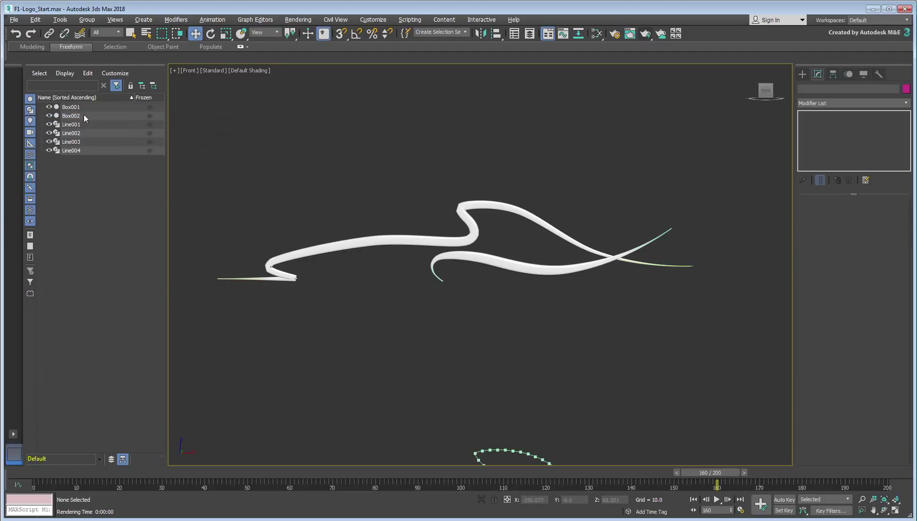
# Add an Edit Spline modifier to Line002 at Segment level, and return to frame 0
pyautogui.click(71, 133)
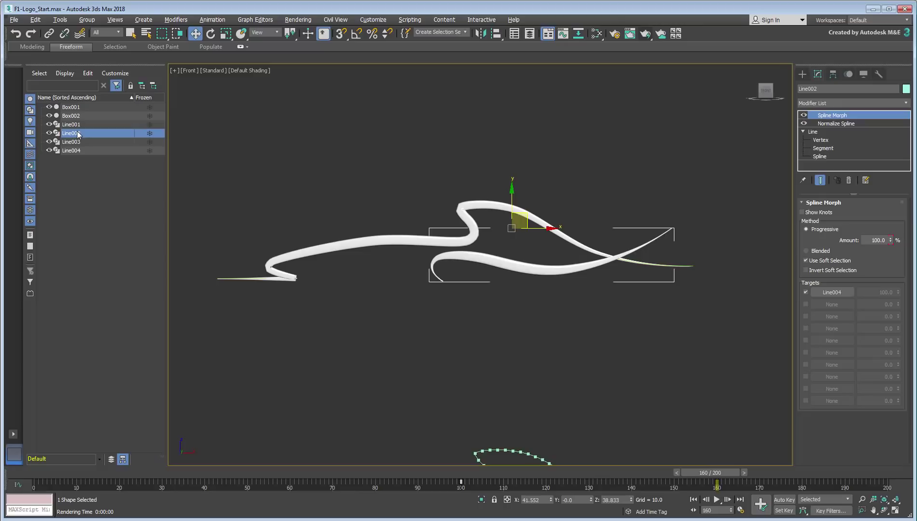
pyautogui.click(864, 98)
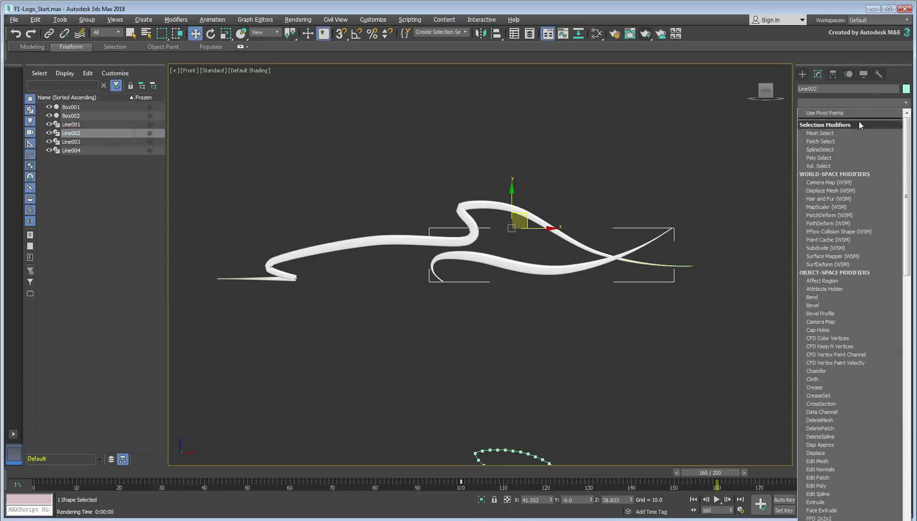
pyautogui.click(833, 492)
pyautogui.click(852, 216)
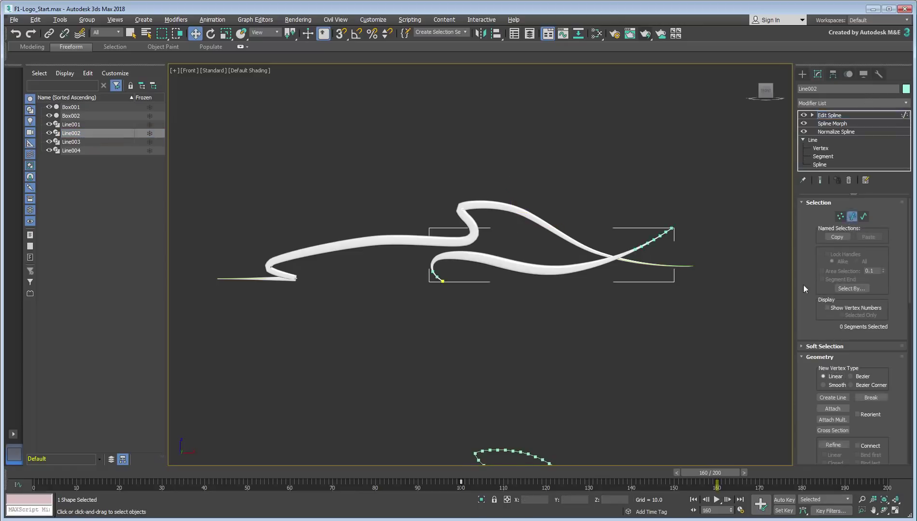
pyautogui.press('F3')
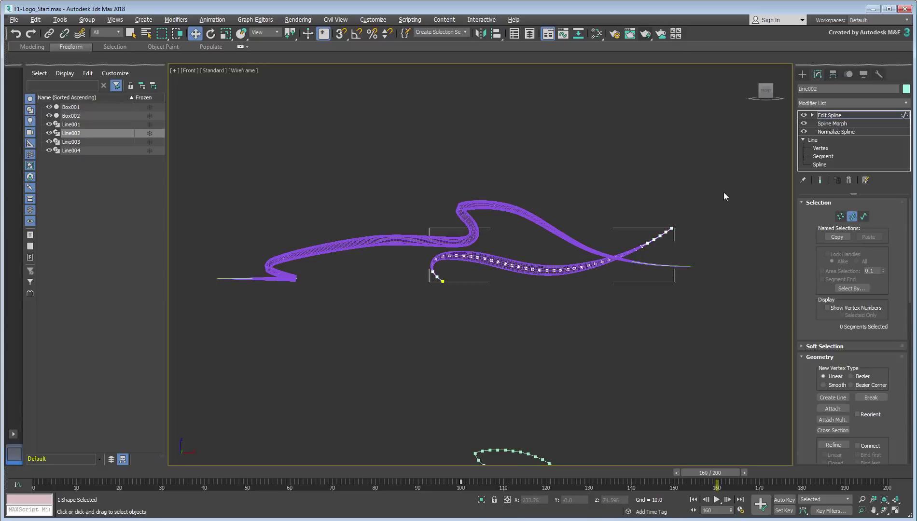
pyautogui.press('F3')
pyautogui.moveTo(714, 472); pyautogui.dragTo(19, 473)
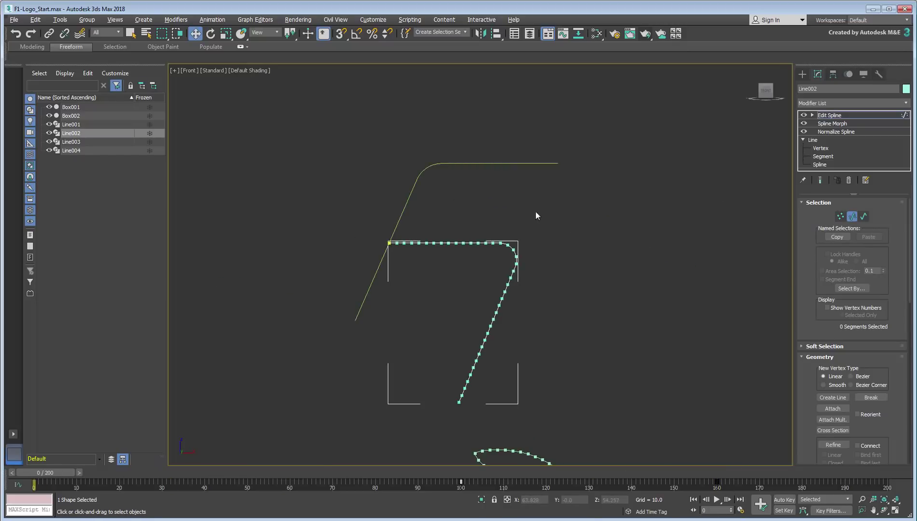
# Select Line002's segments around the rounded corner and down the slanted leg, and set their material ID to 2
pyautogui.moveTo(481, 271); pyautogui.dragTo(521, 277)
pyautogui.scroll(-10, 900, 293)
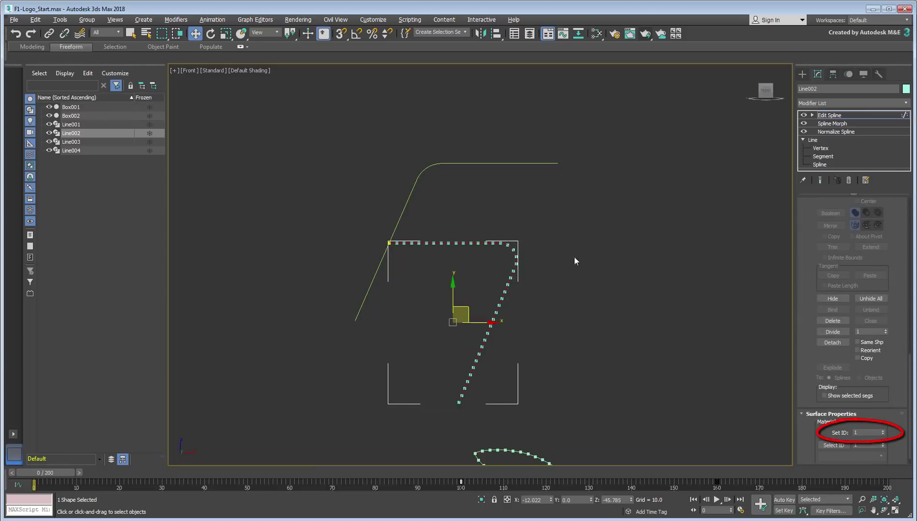
pyautogui.moveTo(552, 229); pyautogui.dragTo(486, 299)
pyautogui.click(491, 319)
pyautogui.click(867, 432)
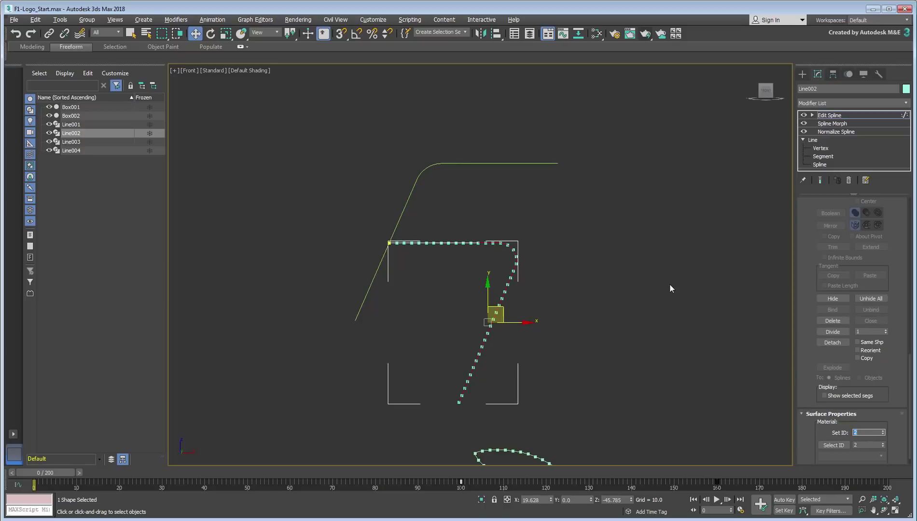
# Leave Segment level, deselect Line002, render the Front view at frame 160 to check the segment colours, and close the rendered image
pyautogui.click(709, 249)
pyautogui.click(820, 116)
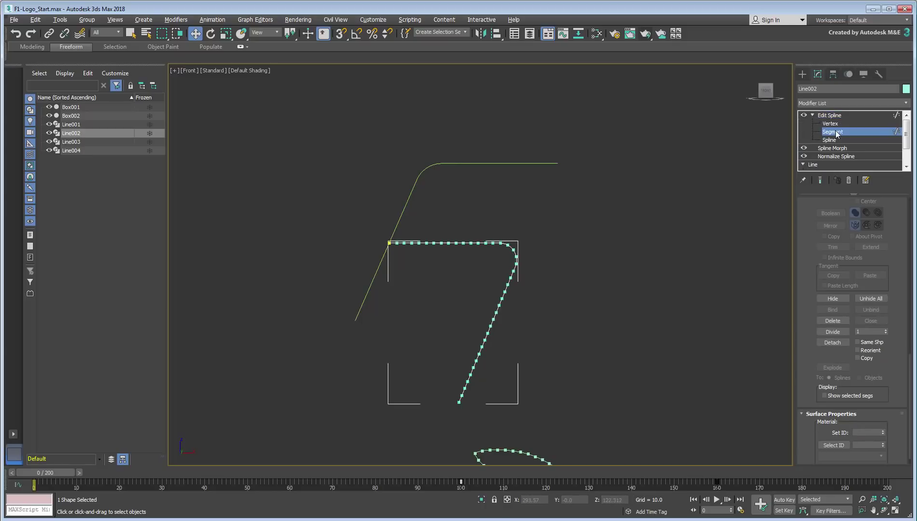
pyautogui.click(659, 258)
pyautogui.moveTo(46, 473); pyautogui.dragTo(717, 504)
pyautogui.press('w')
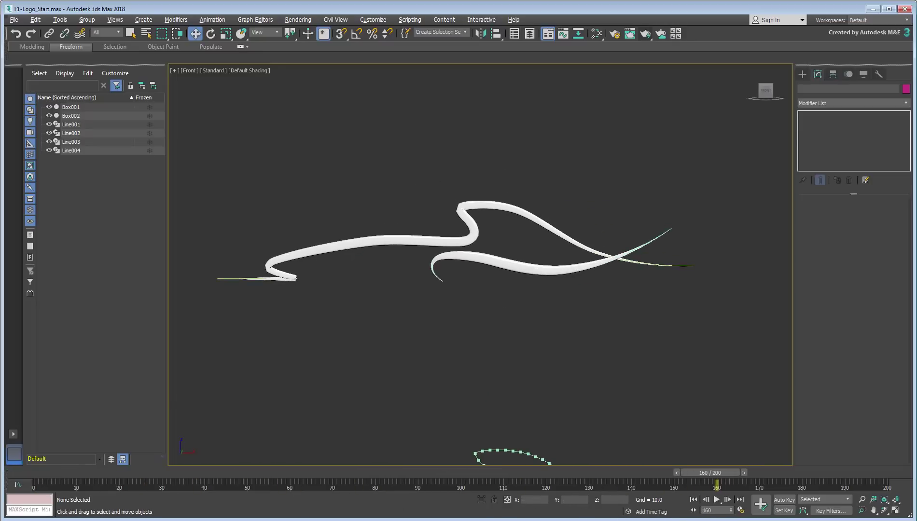
pyautogui.click(646, 34)
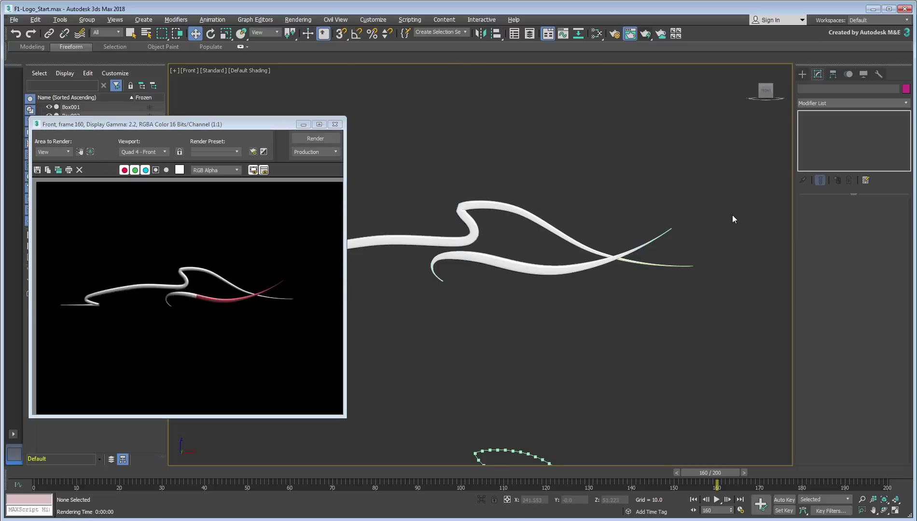
pyautogui.click(336, 124)
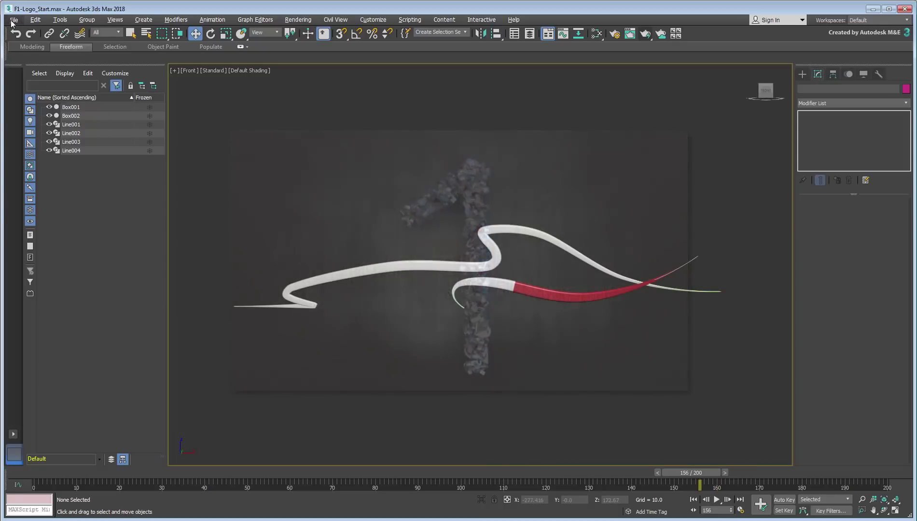
# Reset the scene without saving the changes and maximize the Front viewport
pyautogui.click(12, 22)
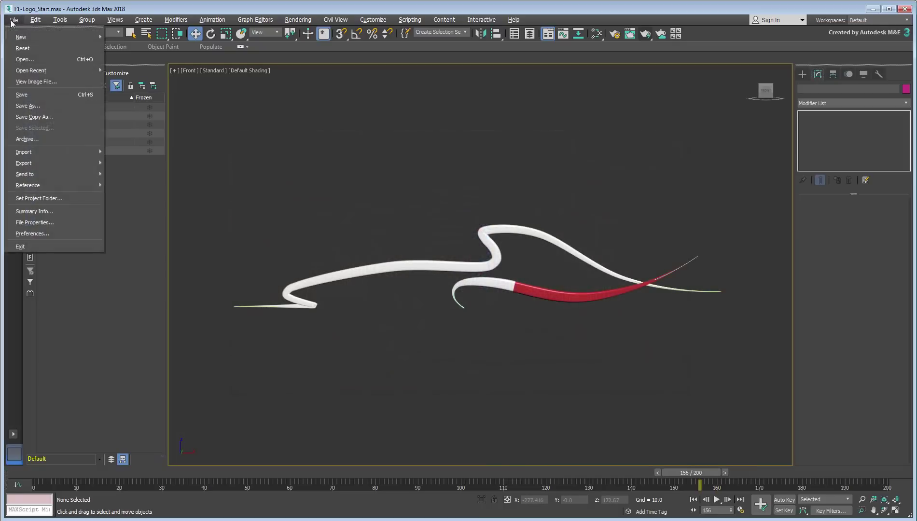
pyautogui.click(32, 49)
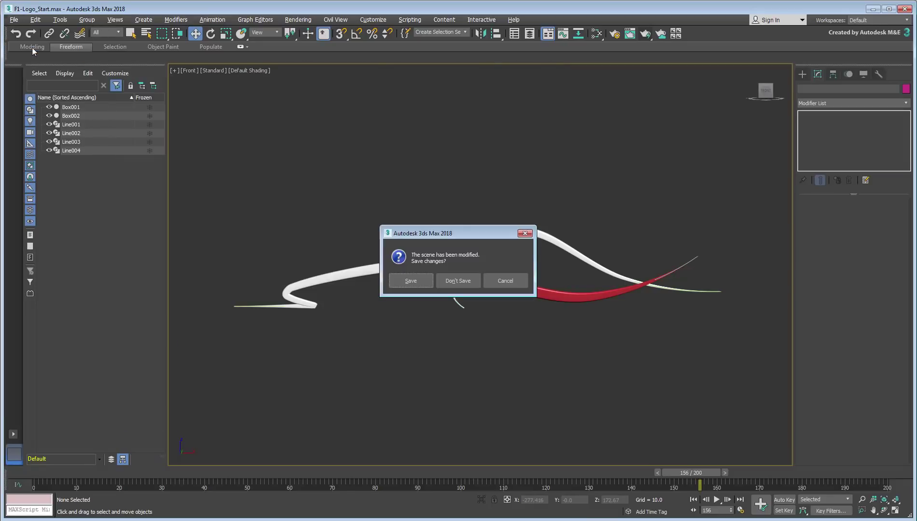
pyautogui.click(458, 281)
pyautogui.click(434, 285)
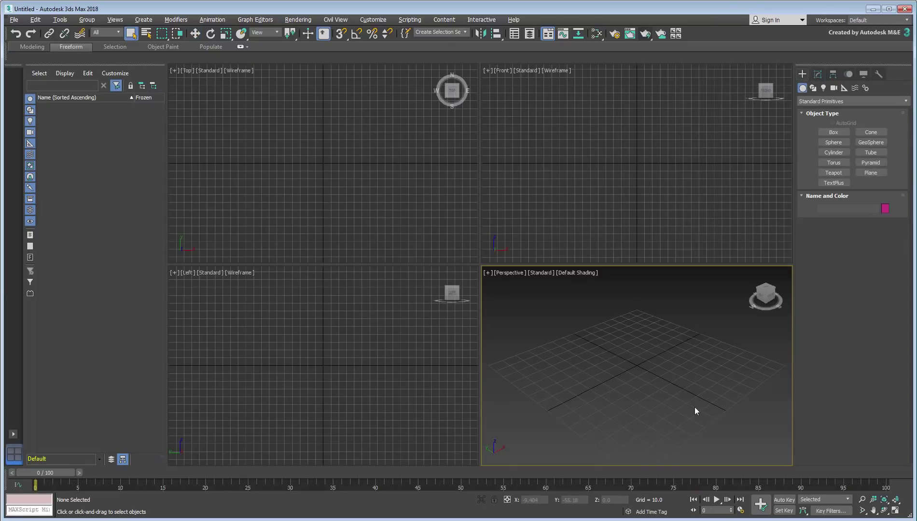
pyautogui.hotkey('alt', 'w')
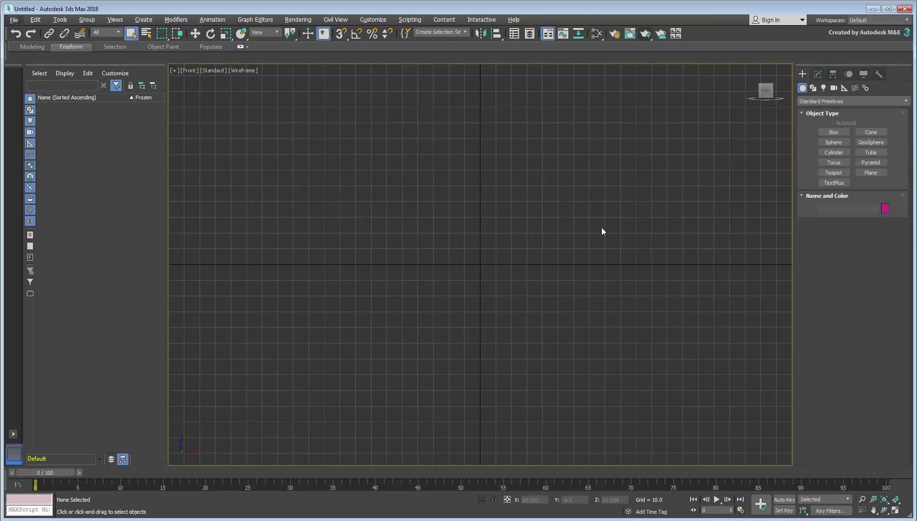
# Draw a seven-point line spline tracing the number 5 in the Front view
pyautogui.moveTo(611, 142); pyautogui.dragTo(473, 207, button='middle')
pyautogui.click(812, 87)
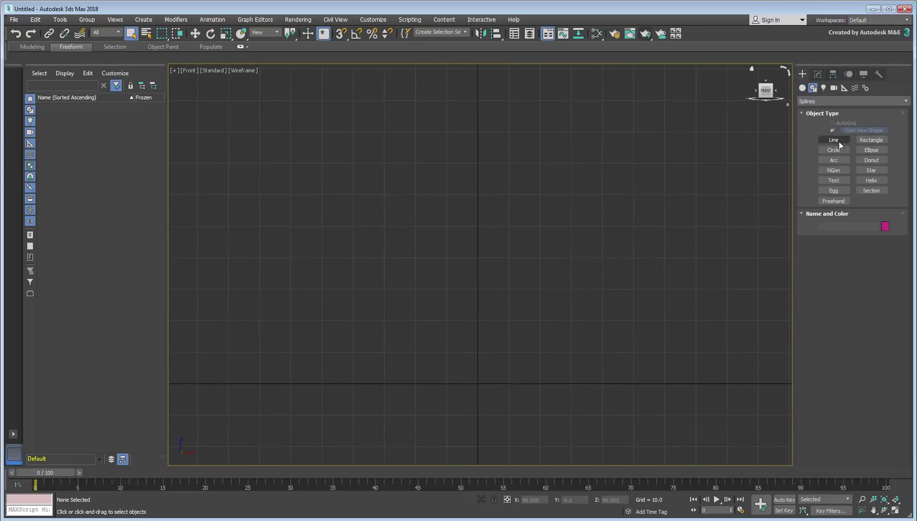
pyautogui.click(833, 139)
pyautogui.click(564, 197)
pyautogui.click(460, 197)
pyautogui.click(449, 280)
pyautogui.click(511, 272)
pyautogui.click(563, 322)
pyautogui.click(501, 389)
pyautogui.click(444, 352)
pyautogui.rightClick(480, 343)
# Reshape the drawn 5 at Vertex level by changing the vertex type on its lower bowl and adjusting those points
pyautogui.click(817, 74)
pyautogui.press('1')
pyautogui.keyDown('ctrl'); pyautogui.moveTo(419, 398); pyautogui.dragTo(497, 308); pyautogui.keyUp('ctrl')
pyautogui.rightClick(497, 309)
pyautogui.click(485, 247)
pyautogui.rightClick(474, 278)
pyautogui.click(458, 237)
pyautogui.click(562, 322)
pyautogui.rightClick(558, 330)
pyautogui.click(570, 336)
pyautogui.moveTo(572, 317); pyautogui.dragTo(565, 324)
pyautogui.click(502, 390)
# Leave Vertex level and delete the hand-drawn 5
pyautogui.click(584, 319)
pyautogui.click(840, 241)
pyautogui.press('Delete')
# Create an Arial text spline reading 5 at size 100 near the Front view's origin and convert it to an editable spline
pyautogui.click(801, 74)
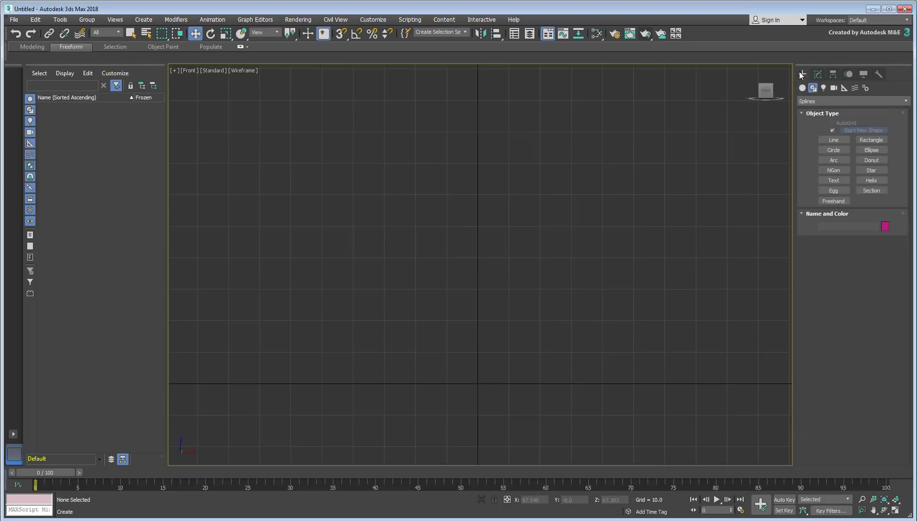
pyautogui.click(833, 180)
pyautogui.click(474, 385)
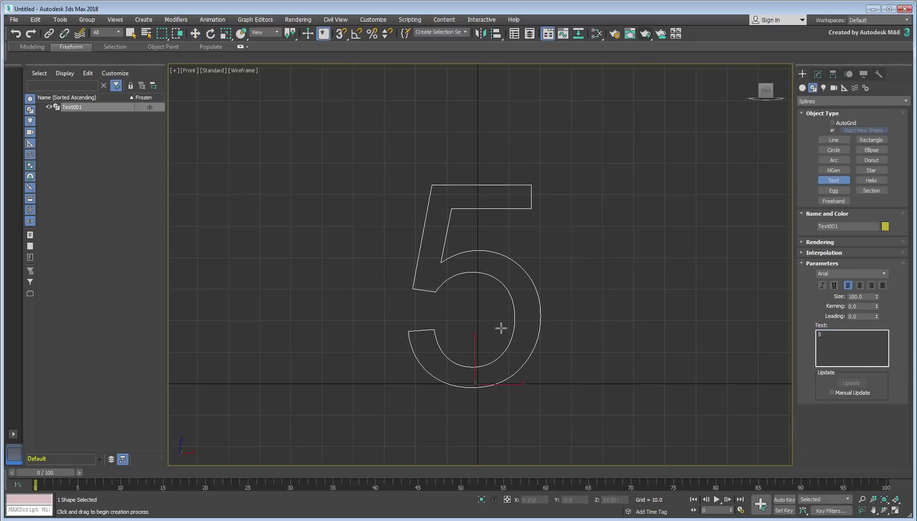
pyautogui.rightClick(490, 308)
pyautogui.moveTo(514, 411)
pyautogui.click(586, 410)
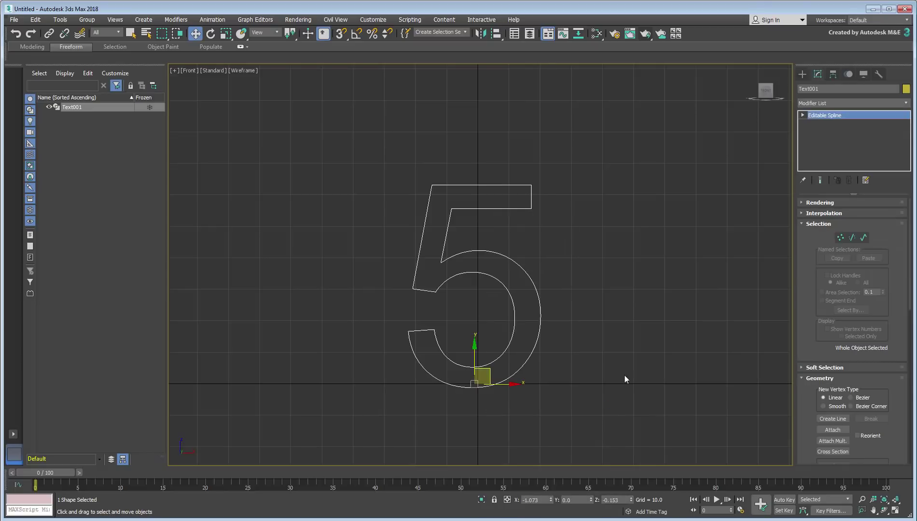
# Remove the 5's two end-cap segments and outline one remaining spline to create a centreline between the number's edges
pyautogui.press('2')
pyautogui.click(531, 195)
pyautogui.keyDown('ctrl'); pyautogui.click(423, 330); pyautogui.keyUp('ctrl')
pyautogui.click(425, 340)
pyautogui.click(863, 237)
pyautogui.scroll(-5, 860, 352)
pyautogui.click(832, 411)
pyautogui.moveTo(509, 294); pyautogui.dragTo(509, 309)
# Delete the inner and outer splines and the leftover end segments so only the 5's centreline remains
pyautogui.click(802, 115)
pyautogui.click(823, 131)
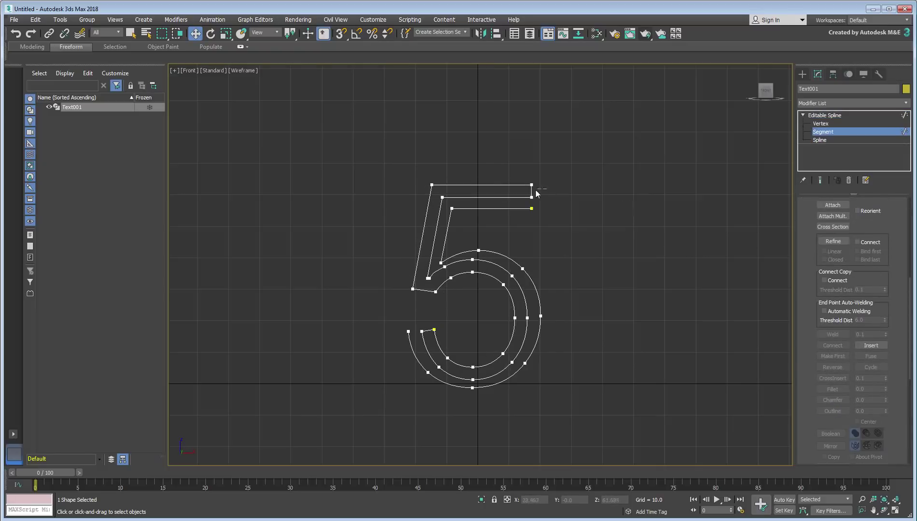
pyautogui.click(528, 192)
pyautogui.press('3')
pyautogui.click(512, 208)
pyautogui.moveTo(512, 208); pyautogui.dragTo(645, 231)
pyautogui.press('Delete')
pyautogui.moveTo(528, 160); pyautogui.dragTo(473, 191)
pyautogui.press('Delete')
pyautogui.click(845, 141)
# Delete the single-line 5 from the scene
pyautogui.scroll(-5, 589, 239)
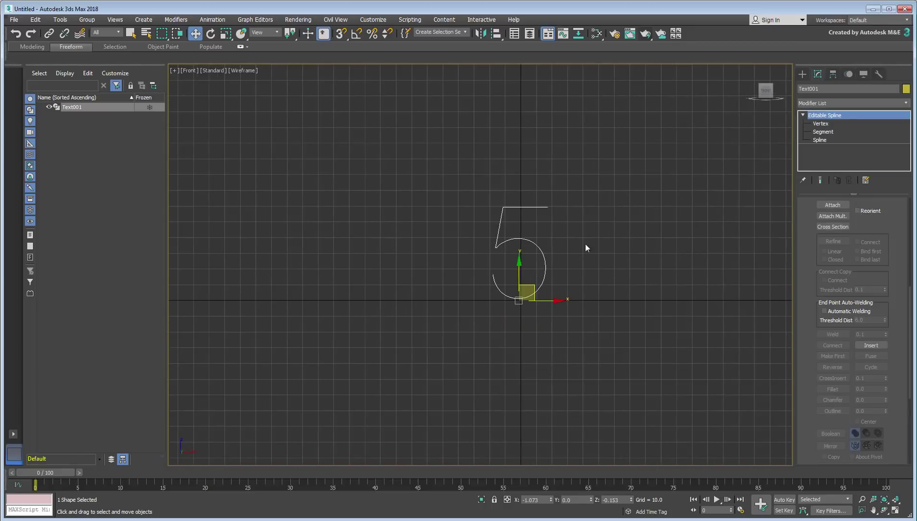
pyautogui.moveTo(588, 252); pyautogui.dragTo(530, 213, button='middle')
pyautogui.press('Delete')
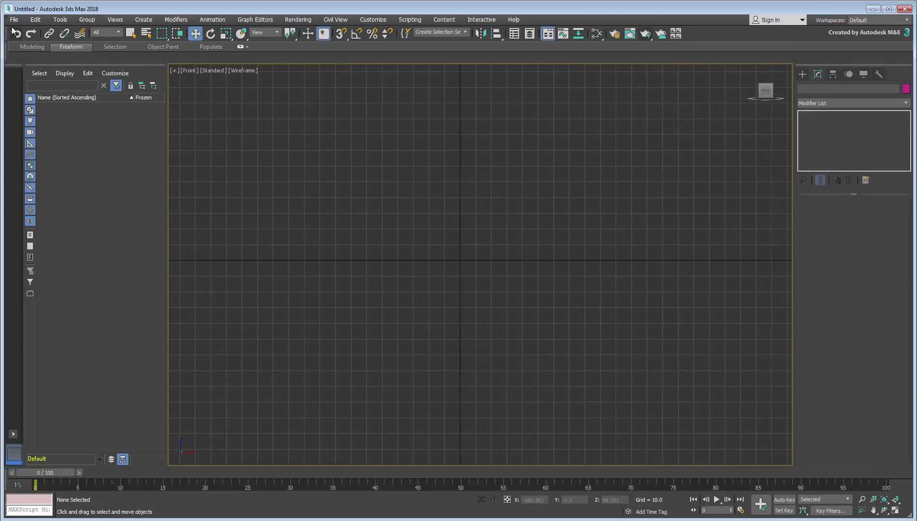
# Merge all five number shapes from numbers.max into the scene and deselect them
pyautogui.click(14, 20)
pyautogui.moveTo(47, 151)
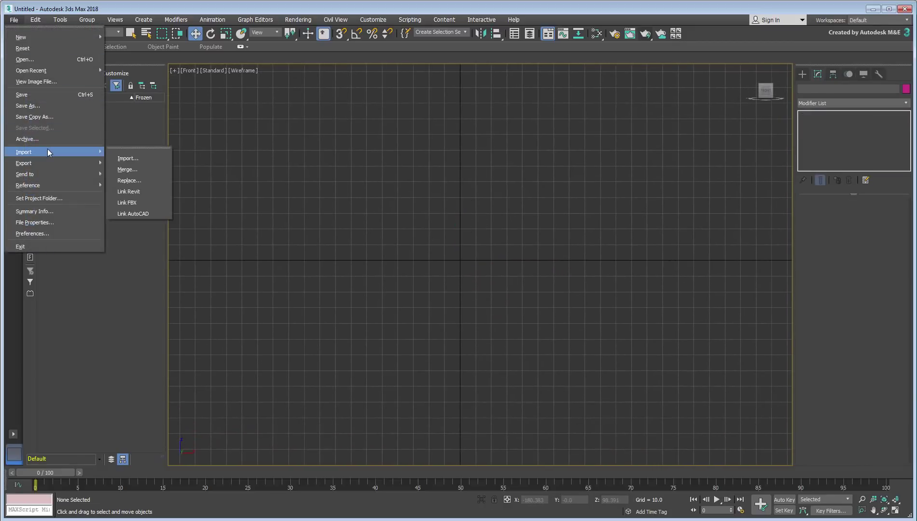
pyautogui.click(144, 169)
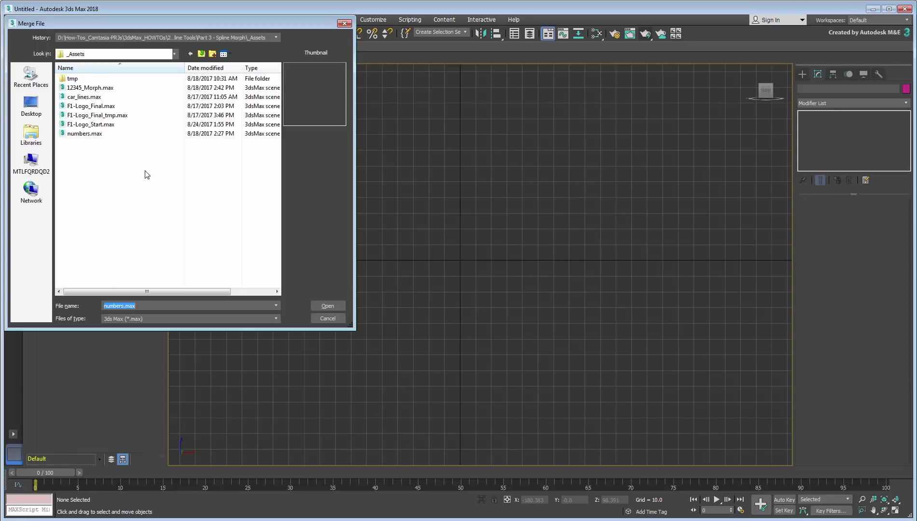
pyautogui.click(86, 134)
pyautogui.click(336, 307)
pyautogui.hotkey('ctrl', 'a')
pyautogui.click(497, 369)
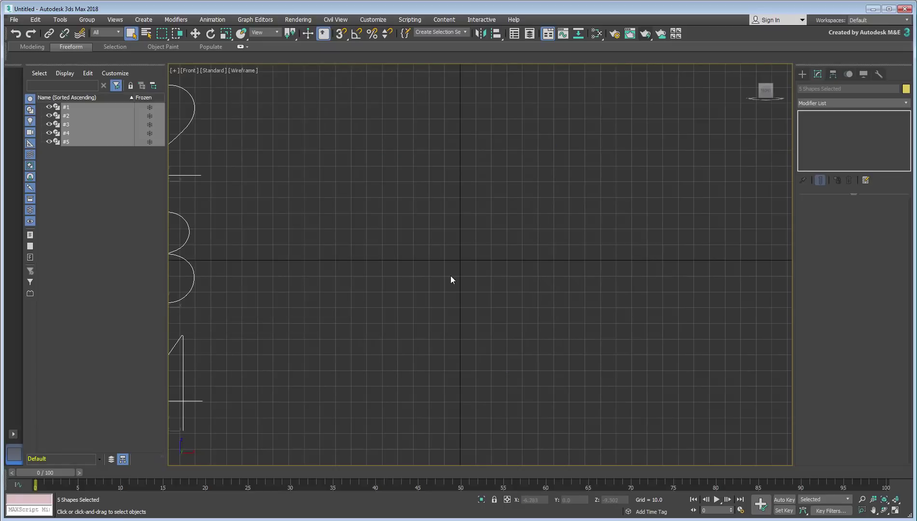
pyautogui.scroll(-8, 503, 288)
pyautogui.scroll(4, 503, 288)
pyautogui.scroll(4, 491, 302)
pyautogui.click(571, 342)
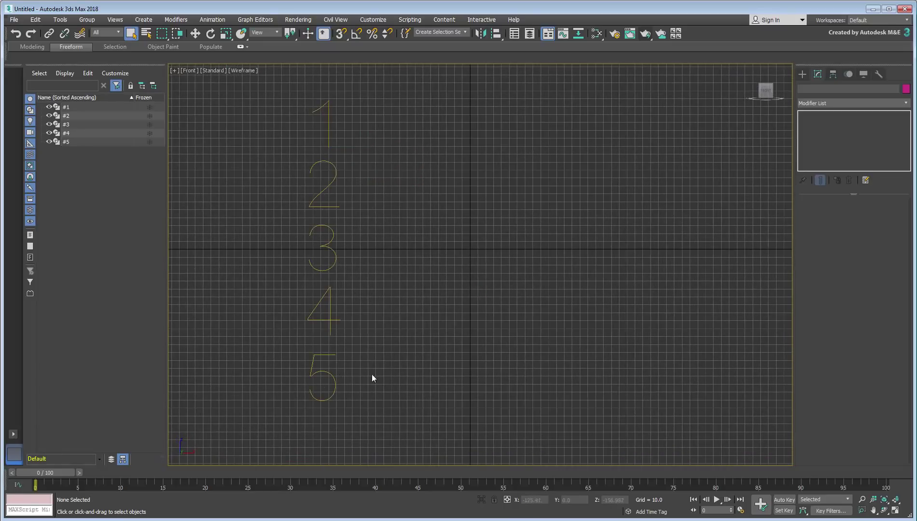
# Move shape #5 to the world origin, with its X and Z positions set to 0
pyautogui.click(336, 388)
pyautogui.rightClick(331, 406)
pyautogui.click(345, 410)
pyautogui.moveTo(338, 390); pyautogui.dragTo(477, 237)
pyautogui.scroll(5, 466, 241)
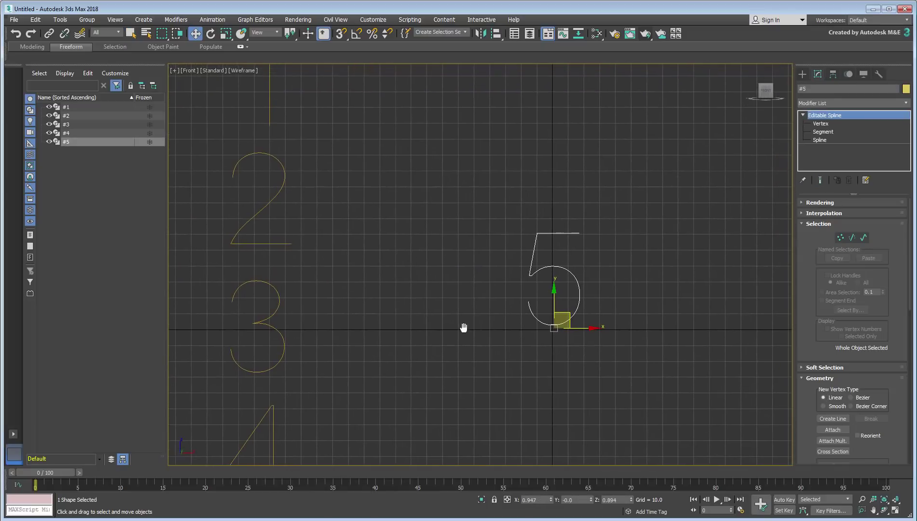
pyautogui.rightClick(550, 500)
pyautogui.rightClick(631, 500)
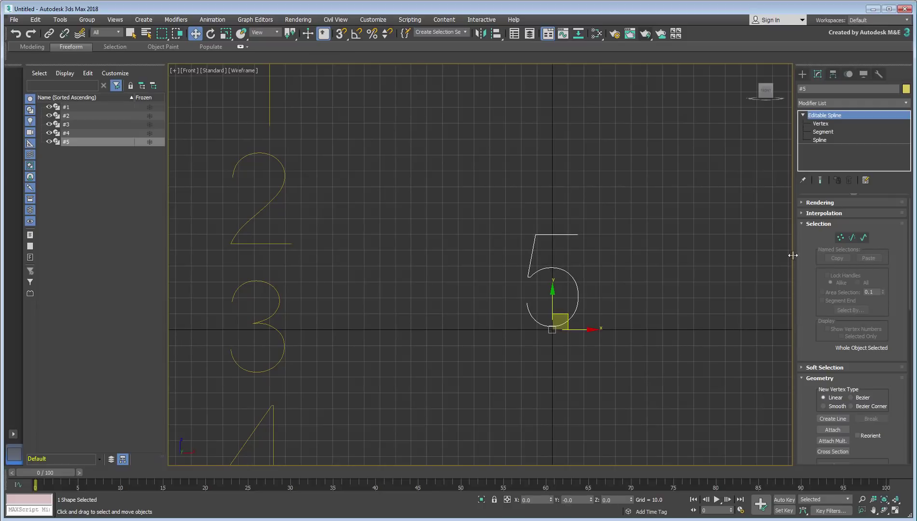
# Select all vertices of shape #5 to check its vertex count, and leave Vertex level
pyautogui.click(840, 237)
pyautogui.moveTo(691, 197); pyautogui.dragTo(417, 349)
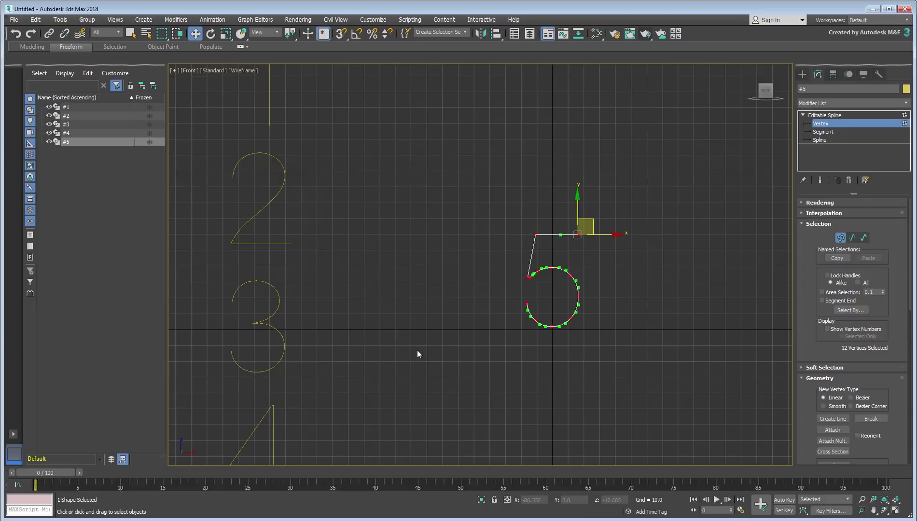
pyautogui.click(506, 395)
pyautogui.click(840, 237)
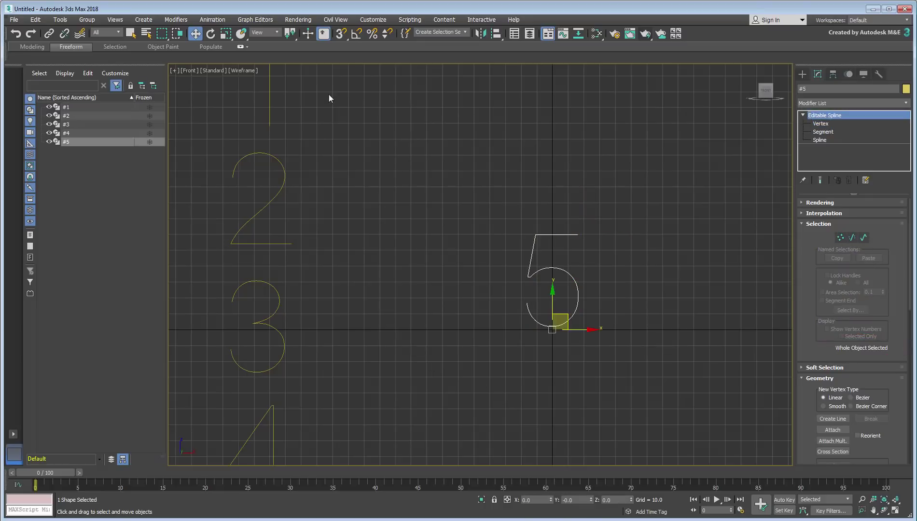
# Check how many vertices shape #1 has at Vertex level, and return to object level
pyautogui.moveTo(328, 87); pyautogui.dragTo(258, 123)
pyautogui.moveTo(344, 135); pyautogui.dragTo(352, 204, button='middle')
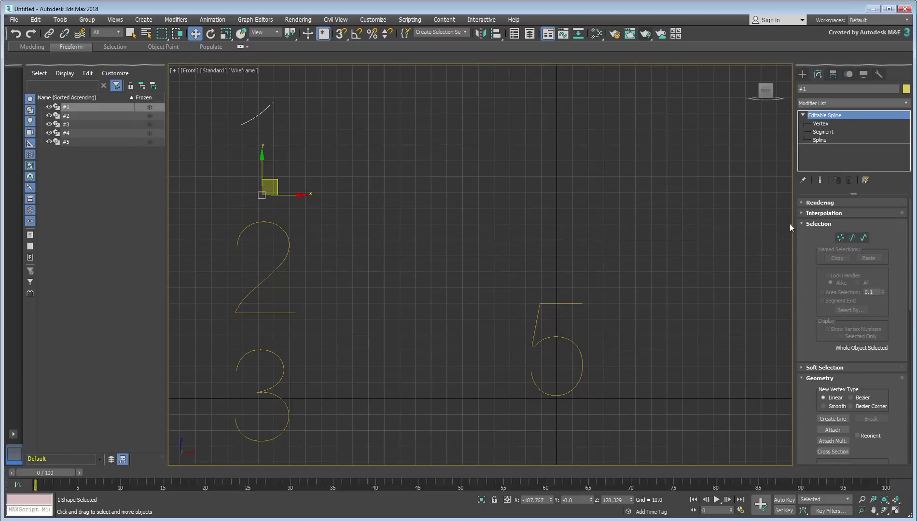
pyautogui.click(840, 237)
pyautogui.moveTo(336, 73); pyautogui.dragTo(226, 226)
pyautogui.click(426, 217)
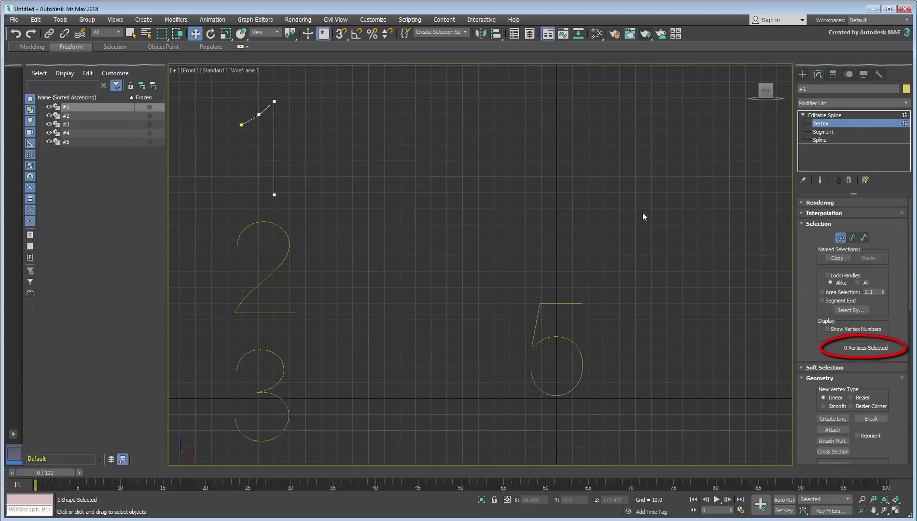
pyautogui.click(840, 238)
# Add a Normalize Spline modifier to shape #5
pyautogui.scroll(-3, 524, 231)
pyautogui.moveTo(423, 311); pyautogui.dragTo(417, 286, button='middle')
pyautogui.click(530, 250)
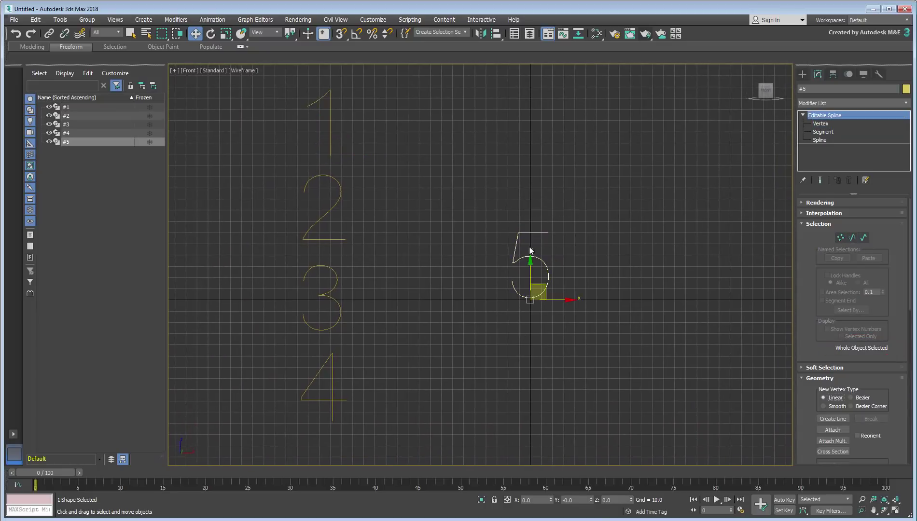
pyautogui.click(846, 103)
pyautogui.scroll(-10, 852, 313)
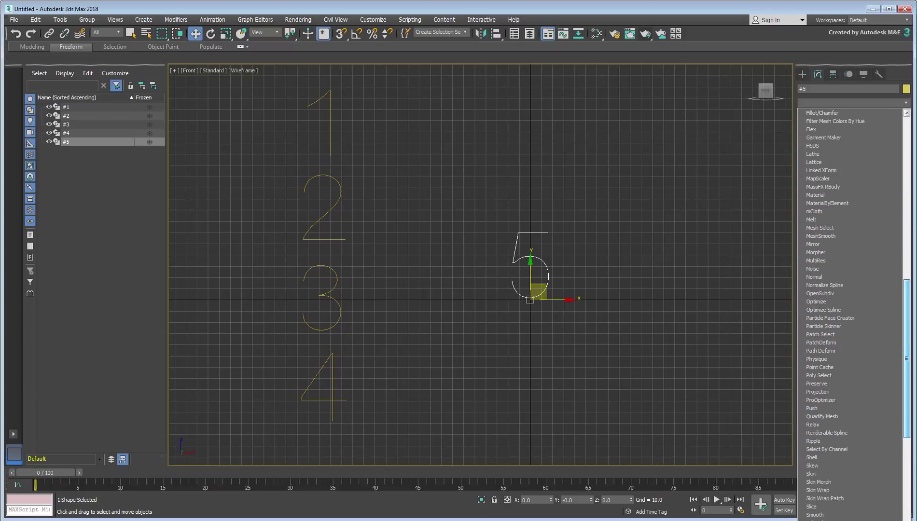
pyautogui.click(863, 277)
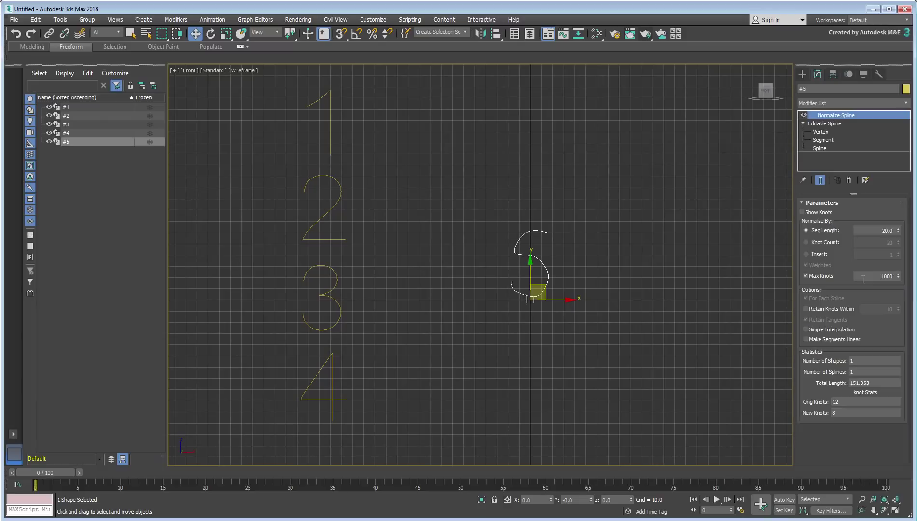
# Normalize shape #5 by a knot count of 100 and display its knots
pyautogui.click(821, 242)
pyautogui.doubleClick(886, 243)
pyautogui.write('100')
pyautogui.press('Return')
pyautogui.click(802, 212)
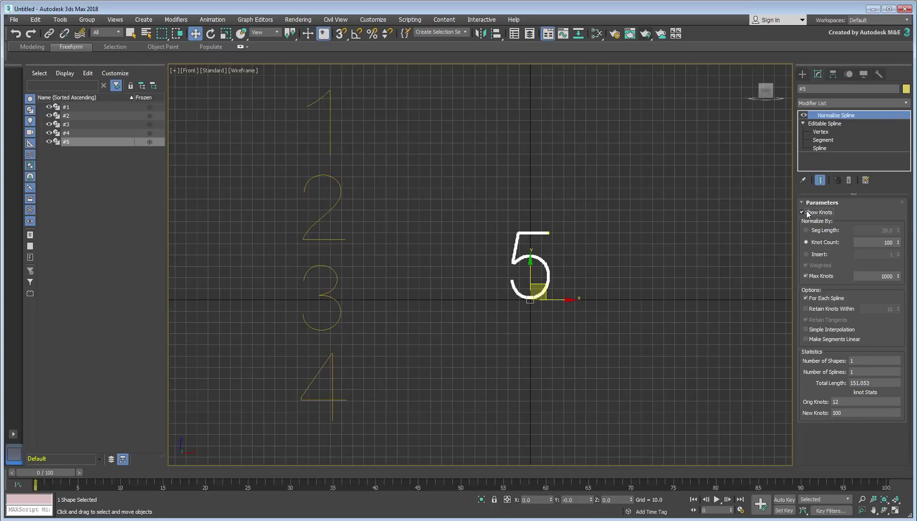
pyautogui.scroll(5, 531, 264)
pyautogui.scroll(-5, 531, 263)
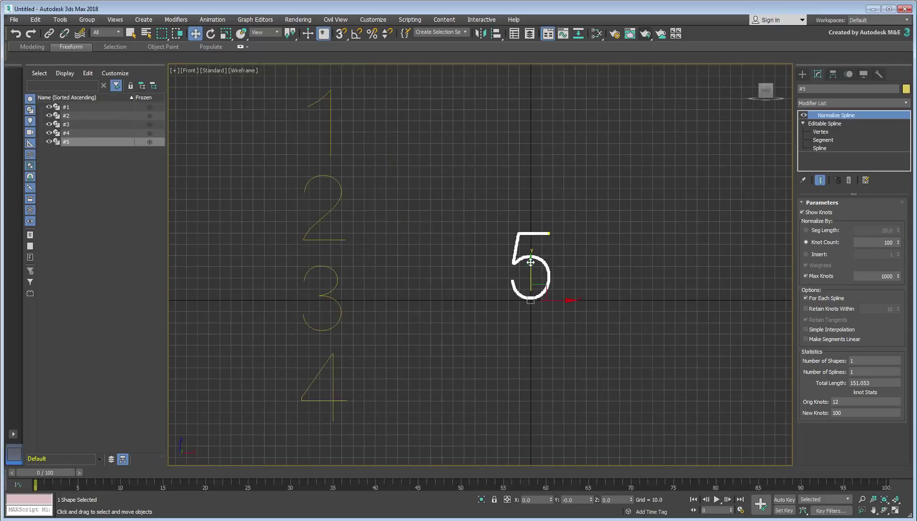
# Copy the Normalize Spline modifier from #5 onto shapes #1, #2, #3 and #4, and deselect everything
pyautogui.click(331, 121)
pyautogui.moveTo(839, 115); pyautogui.dragTo(333, 357)
pyautogui.click(576, 374)
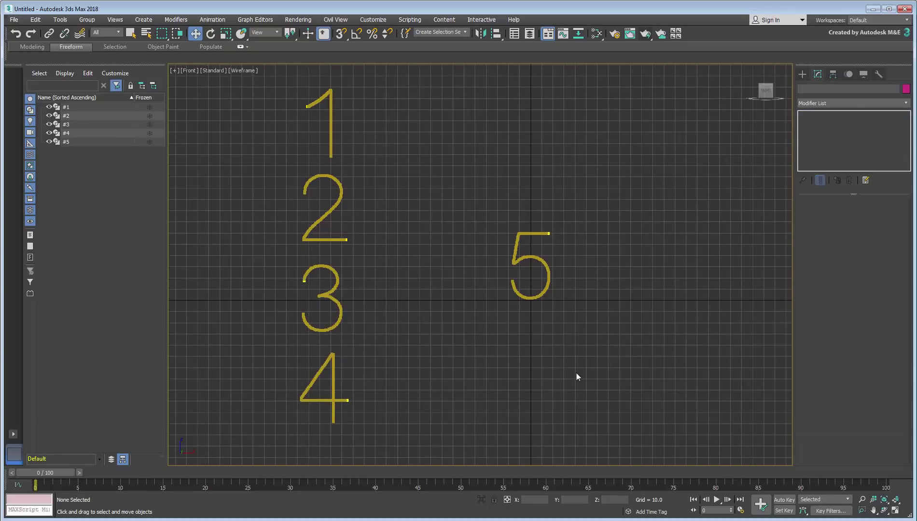
# Add a Spline Morph modifier to shape #5 above its Normalize Spline modifier
pyautogui.click(537, 296)
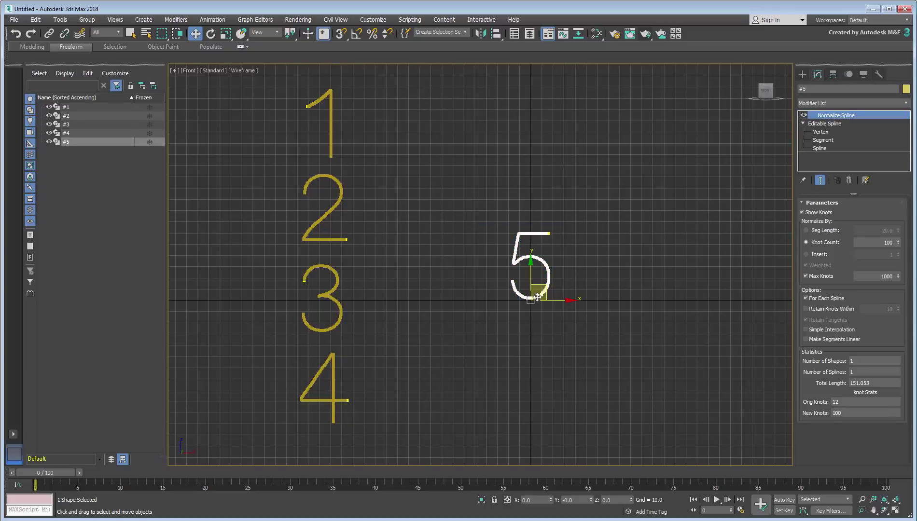
pyautogui.click(906, 103)
pyautogui.moveTo(905, 126); pyautogui.dragTo(904, 326)
pyautogui.click(837, 473)
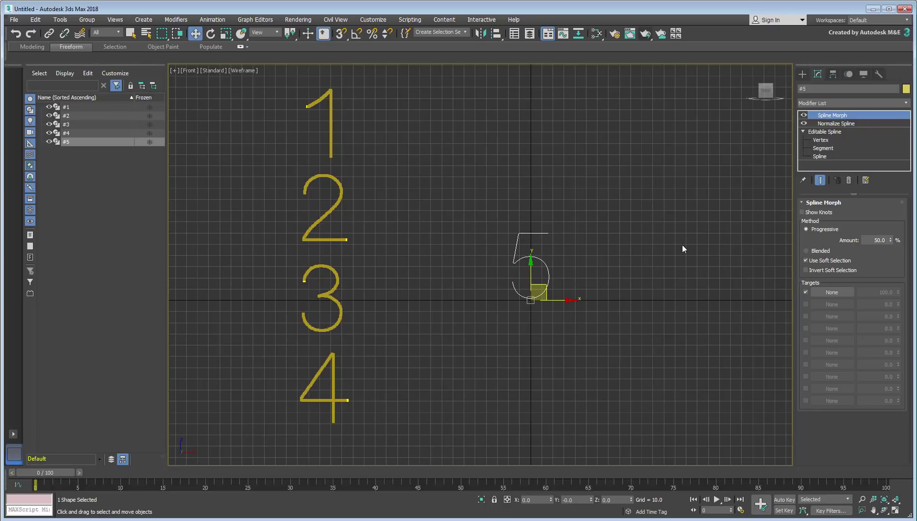
# Assign shapes #4, #3, #2 and #1, in that order, as the Spline Morph targets of shape #5
pyautogui.click(828, 292)
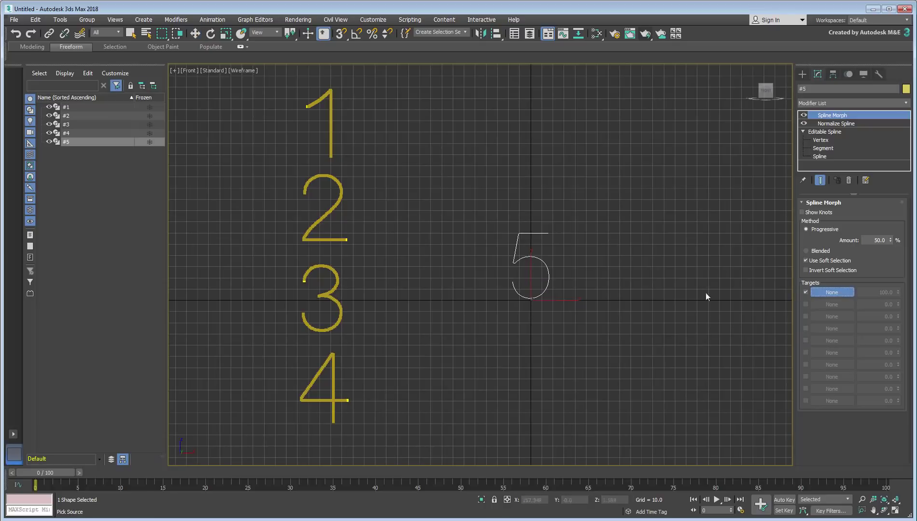
pyautogui.click(333, 376)
pyautogui.click(816, 304)
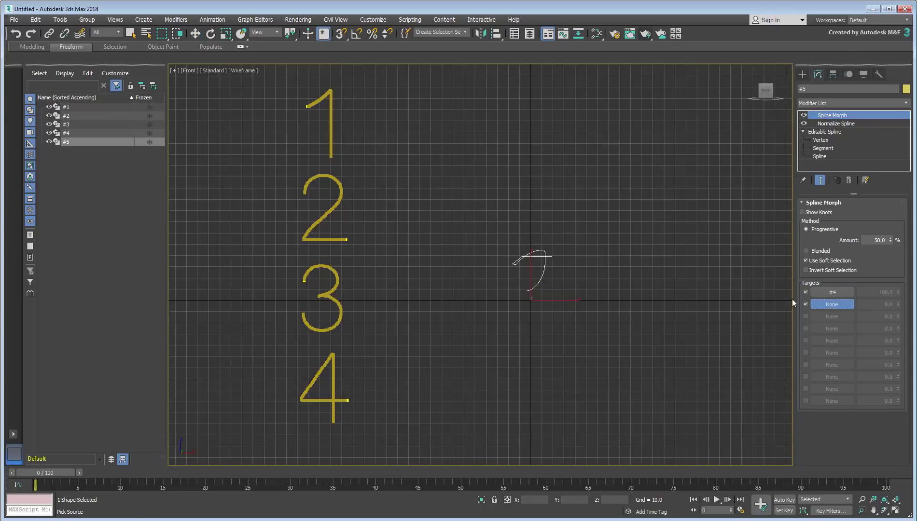
pyautogui.click(339, 300)
pyautogui.click(829, 317)
pyautogui.click(343, 200)
pyautogui.click(820, 328)
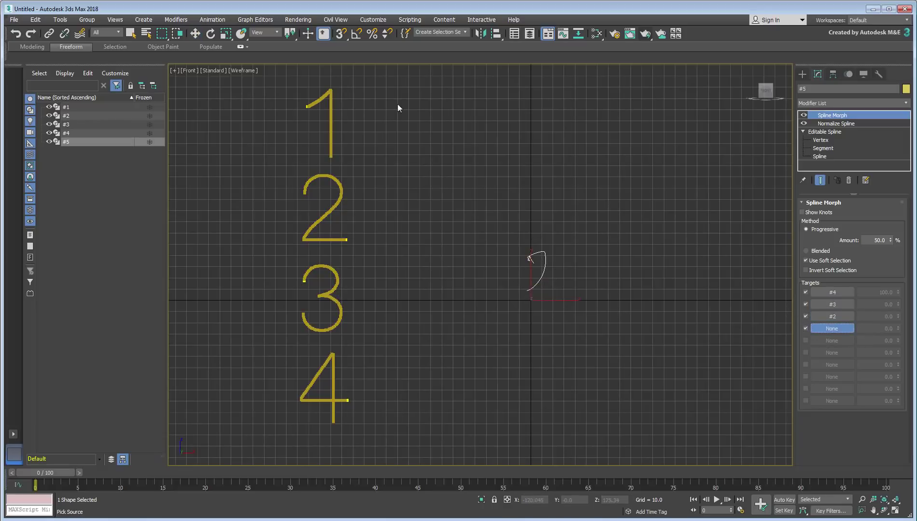
pyautogui.click(330, 122)
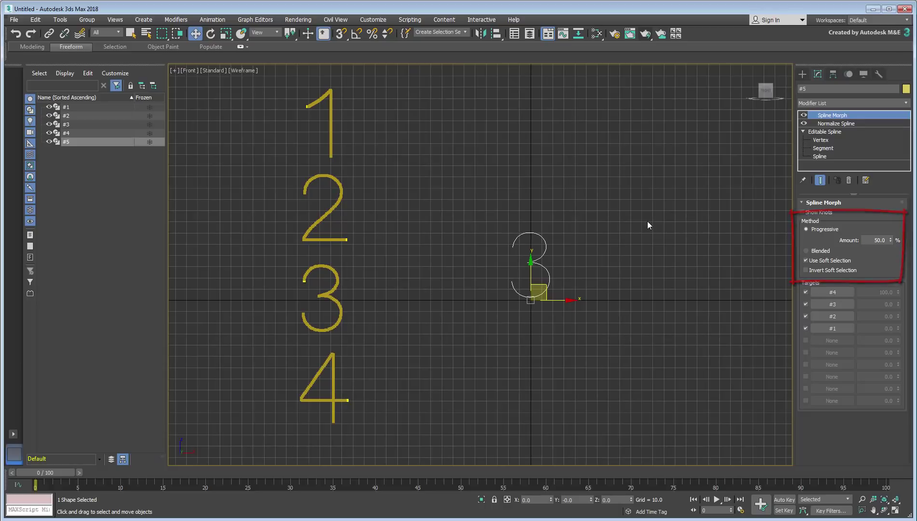
# Switch the Spline Morph to the Blended method, try out the target weights and reset them to 0
pyautogui.click(820, 252)
pyautogui.moveTo(899, 295); pyautogui.dragTo(900, 333)
pyautogui.rightClick(899, 317)
pyautogui.rightClick(899, 305)
pyautogui.rightClick(899, 292)
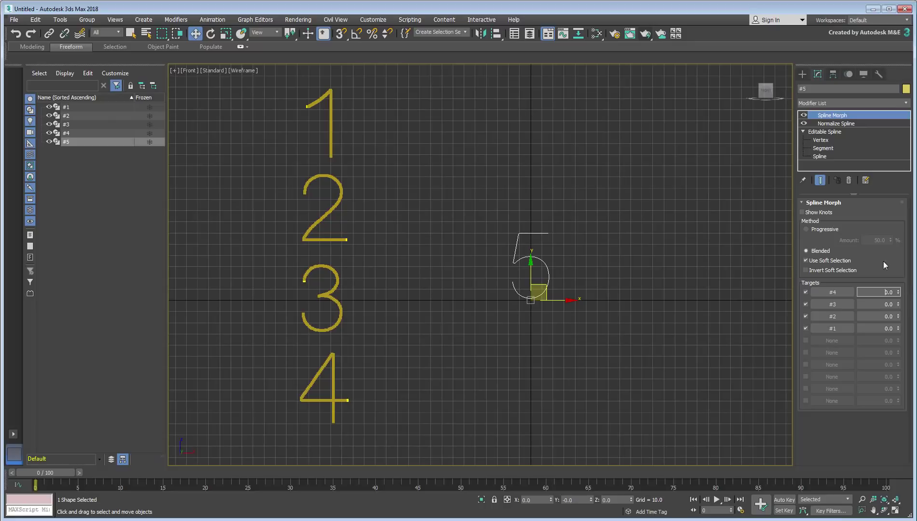
# Return the Spline Morph to the Progressive method, scrub its amount up to 100 percent and reset it to 0
pyautogui.click(828, 230)
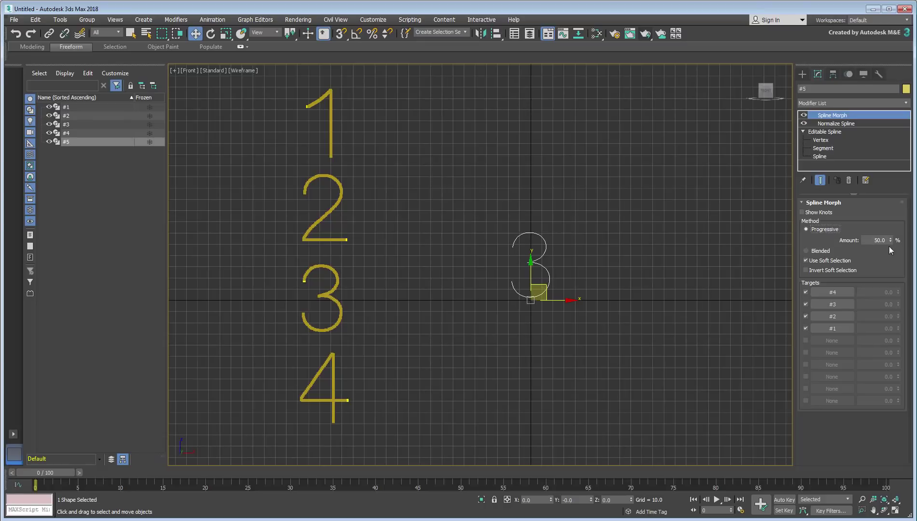
pyautogui.moveTo(890, 242); pyautogui.dragTo(895, 433)
pyautogui.moveTo(890, 237); pyautogui.dragTo(868, 240)
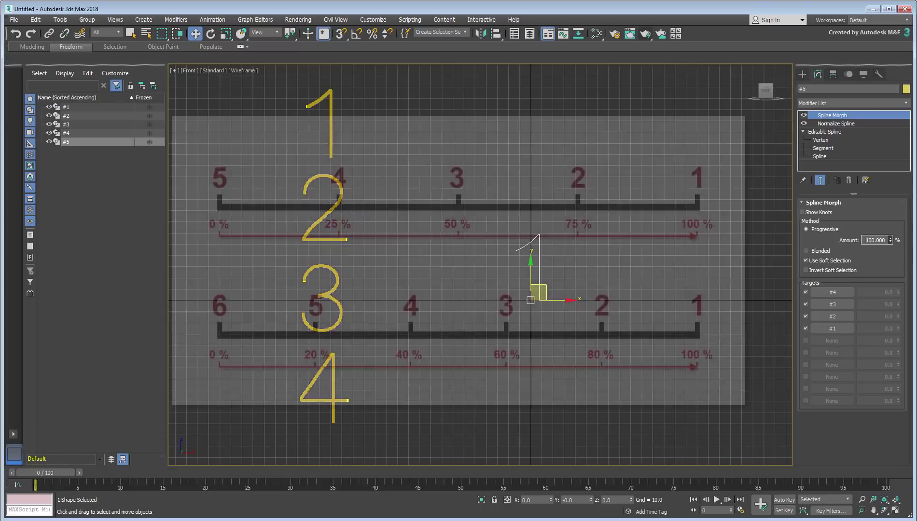
pyautogui.rightClick(890, 239)
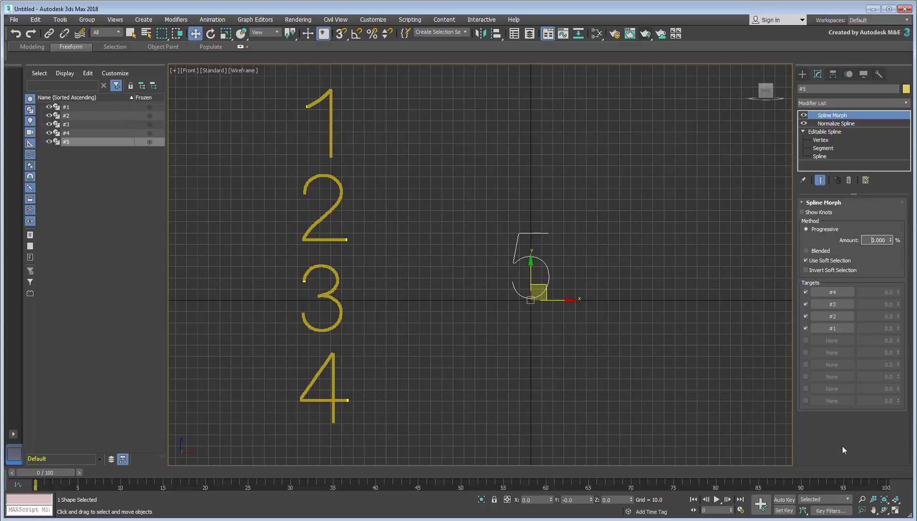
# Extend the animation's end time to frame 300 in the time configuration
pyautogui.click(740, 511)
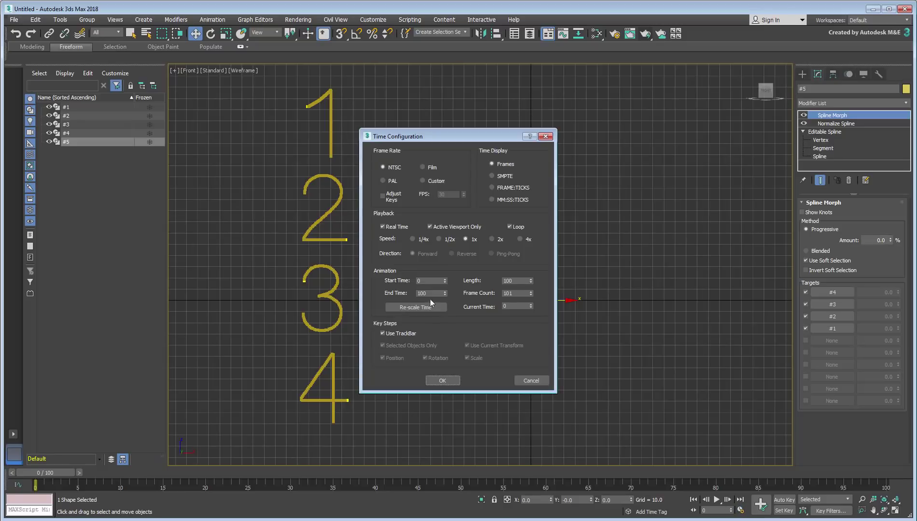
pyautogui.moveTo(430, 296); pyautogui.dragTo(407, 297)
pyautogui.write('300')
pyautogui.press('Return')
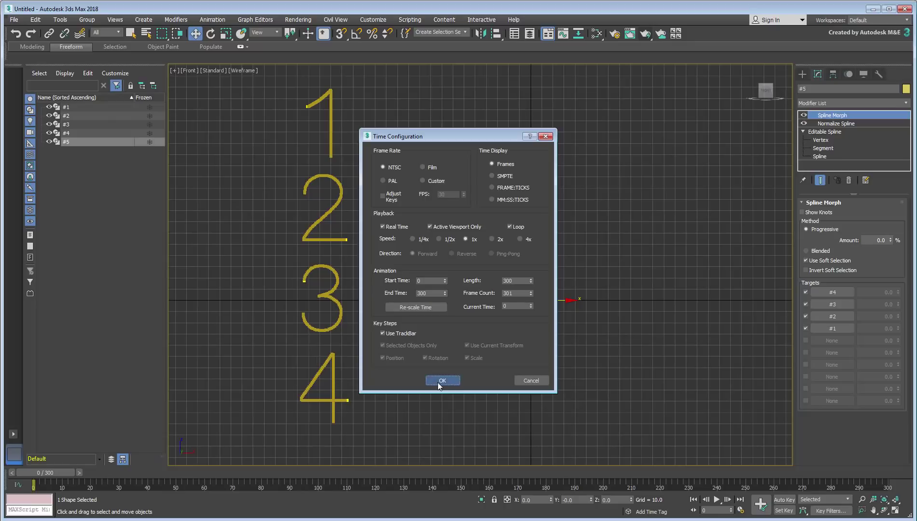
pyautogui.click(440, 381)
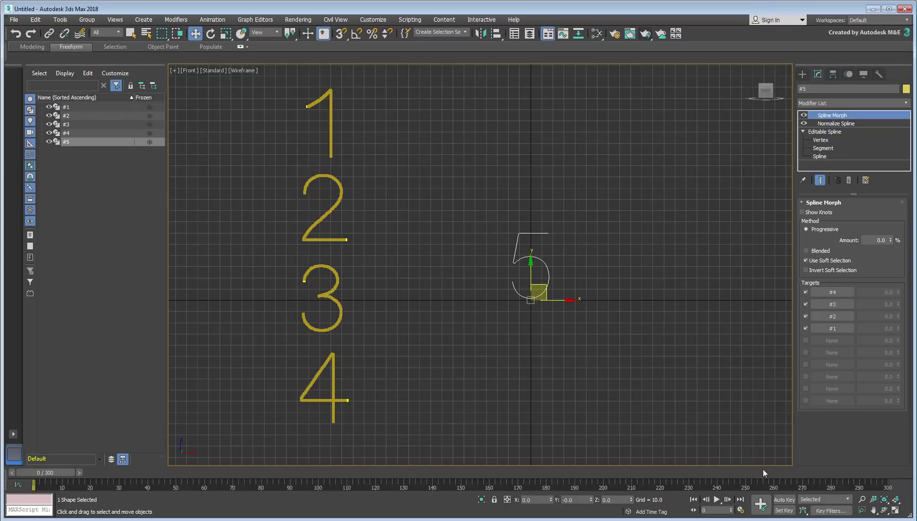
# Restrict the Set Key filters to Modifiers only, excluding Position, Rotation, Scale and IK Parameters
pyautogui.click(829, 510)
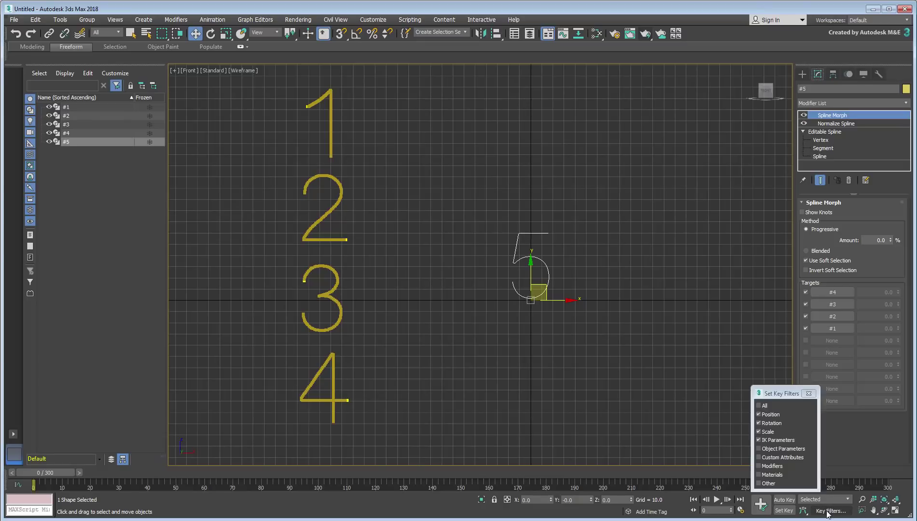
pyautogui.click(767, 414)
pyautogui.click(767, 423)
pyautogui.click(767, 432)
pyautogui.click(767, 440)
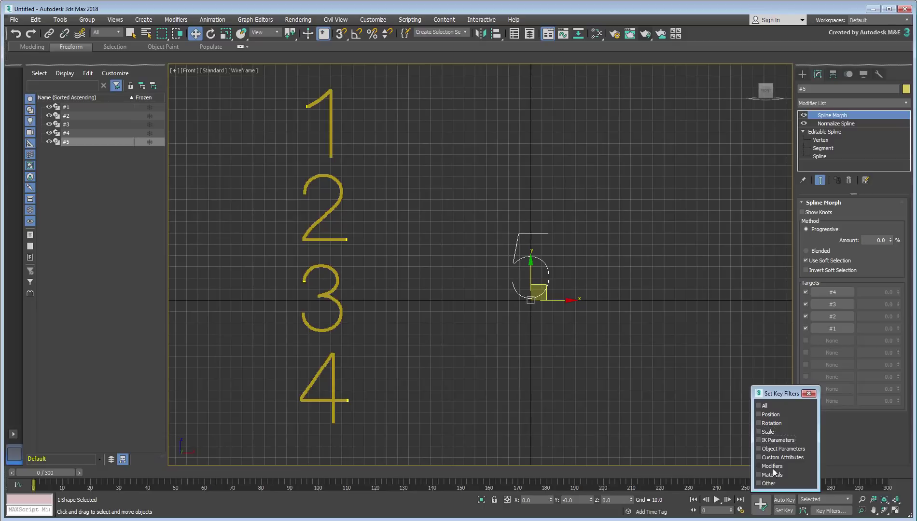
pyautogui.click(807, 393)
# Enable Set Key mode and set a key at frame 30 with the morph amount at 0
pyautogui.click(782, 510)
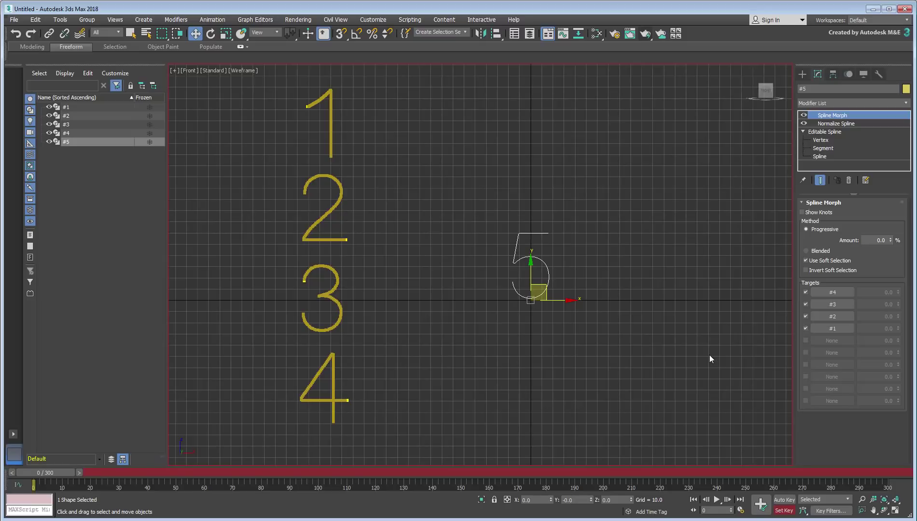
pyautogui.click(126, 473)
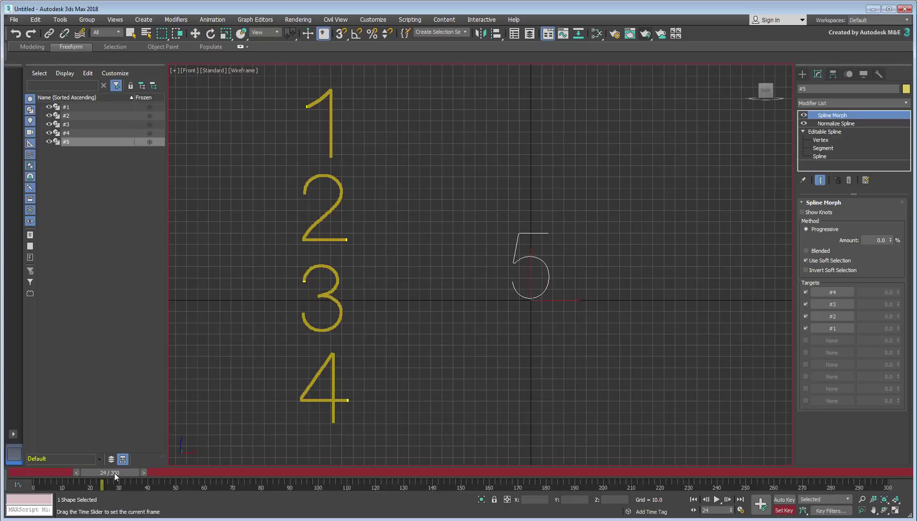
pyautogui.press('k')
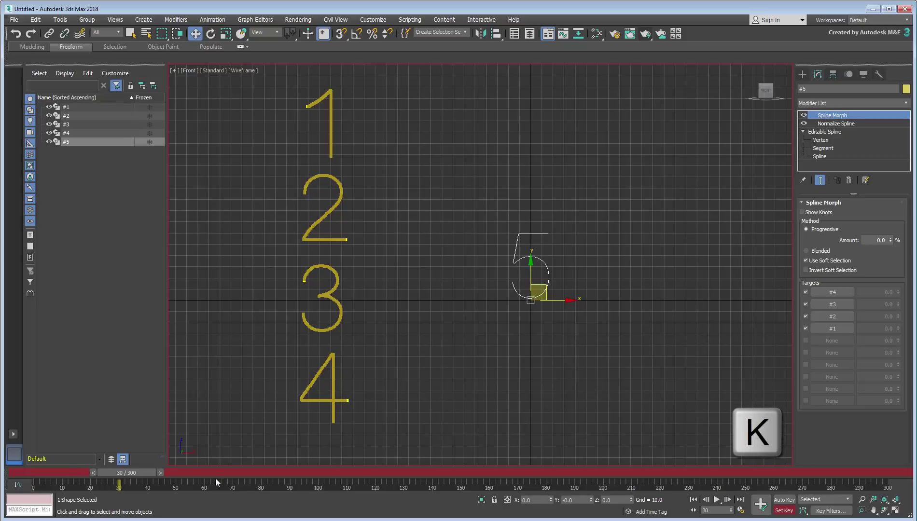
pyautogui.click(757, 502)
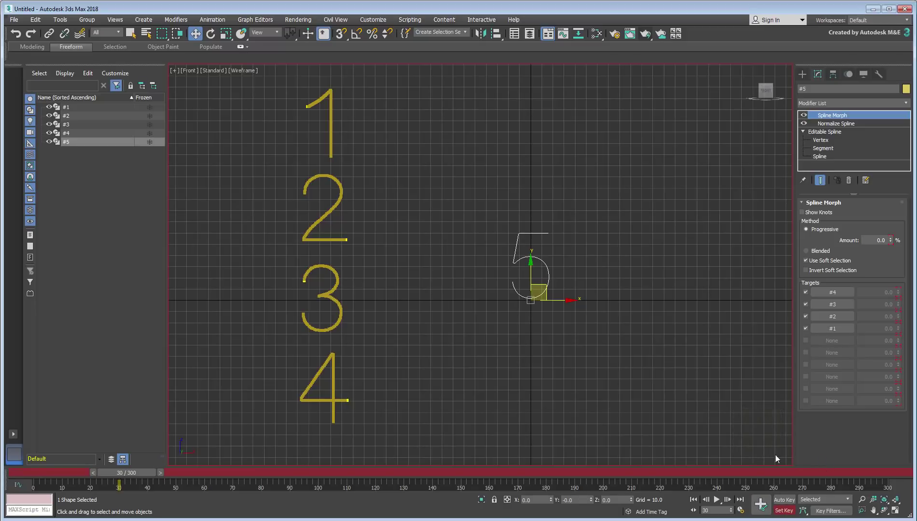
# Set a key at frame 60 with the progressive morph amount at 25 percent
pyautogui.click(204, 473)
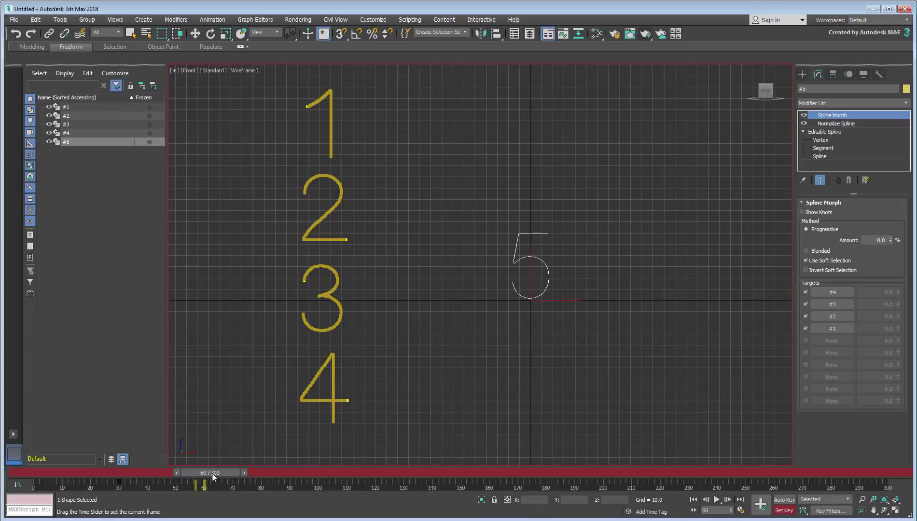
pyautogui.doubleClick(874, 240)
pyautogui.write('25')
pyautogui.press('Return')
pyautogui.click(758, 502)
# Set a key at frame 90 that holds the morph amount at 25 percent
pyautogui.moveTo(219, 474); pyautogui.dragTo(297, 474)
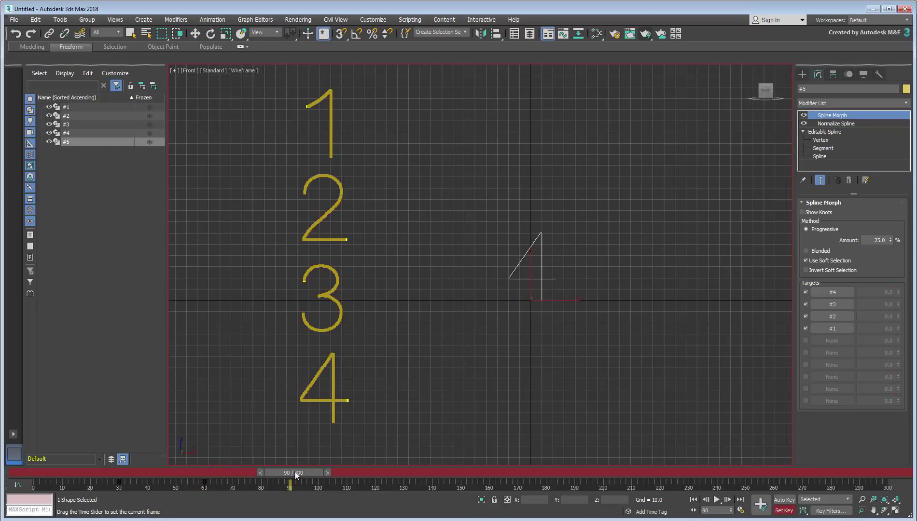
pyautogui.press('w')
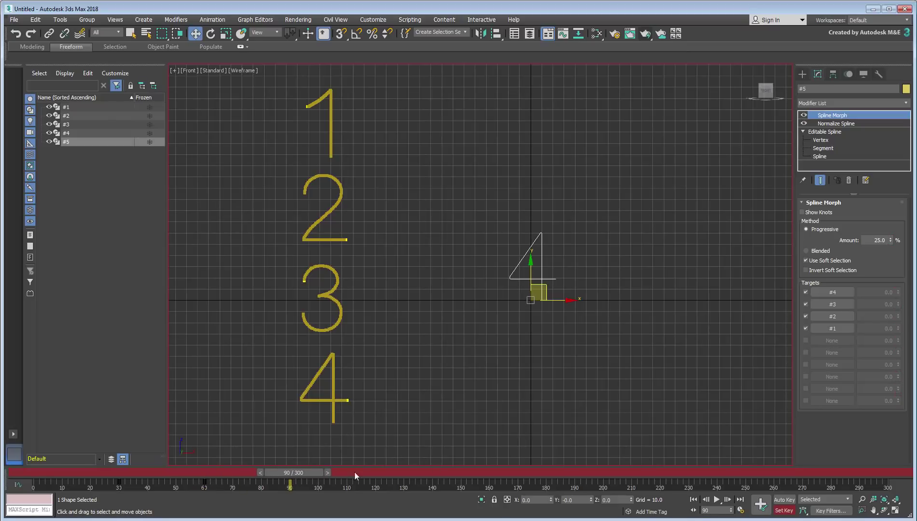
pyautogui.click(759, 503)
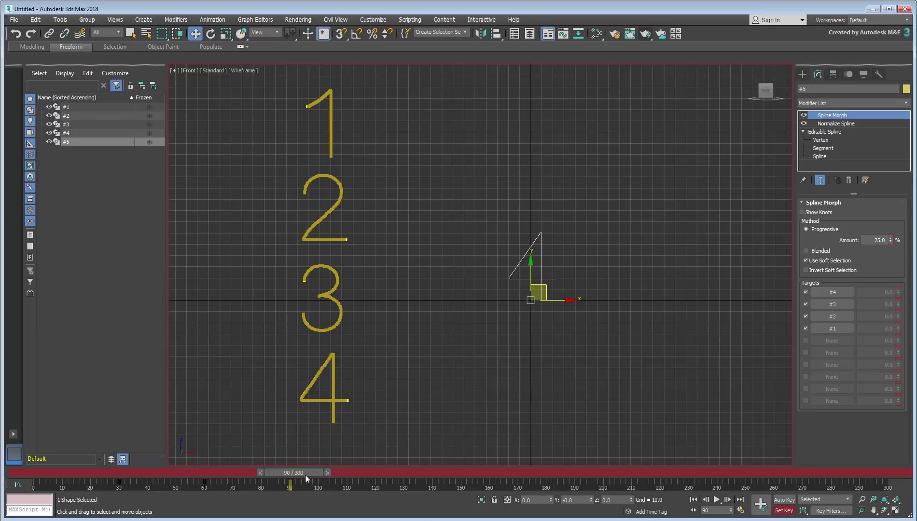
# Set a key at frame 120 with the progressive morph amount at 50 percent
pyautogui.moveTo(305, 474); pyautogui.dragTo(389, 475)
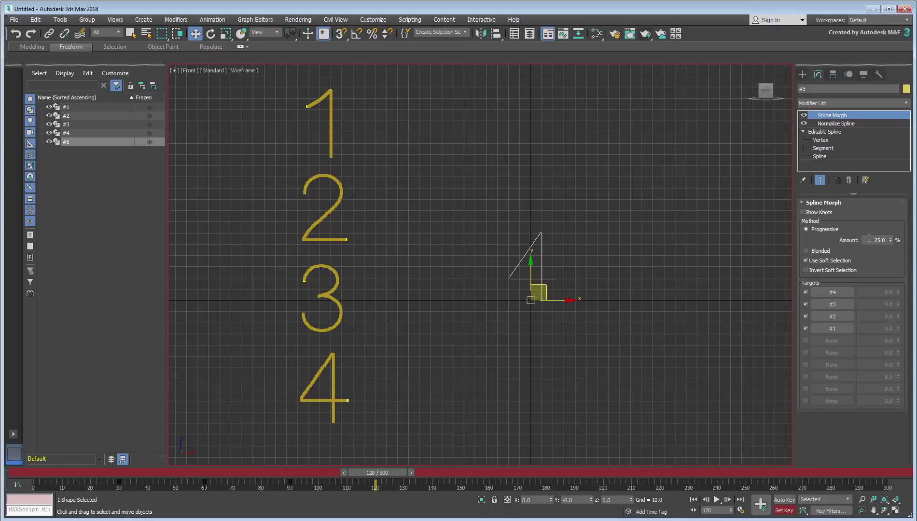
pyautogui.moveTo(867, 238); pyautogui.dragTo(901, 243)
pyautogui.write('50')
pyautogui.press('Return')
pyautogui.click(760, 503)
# Set a key at frame 180 with the progressive morph amount at 75 percent
pyautogui.moveTo(391, 476); pyautogui.dragTo(548, 476)
pyautogui.doubleClick(867, 240)
pyautogui.write('75')
pyautogui.press('Return')
pyautogui.press('k')
# Set a key at frame 240 with the progressive morph amount at 100 percent
pyautogui.moveTo(552, 478); pyautogui.dragTo(33, 474)
pyautogui.doubleClick(872, 239)
pyautogui.write('100')
pyautogui.press('Return')
pyautogui.press('k')
# Turn off Set Key mode and play the number morph animation through to the 1, then stop it
pyautogui.moveTo(19, 431); pyautogui.dragTo(761, 450)
pyautogui.click(785, 511)
pyautogui.click(716, 500)
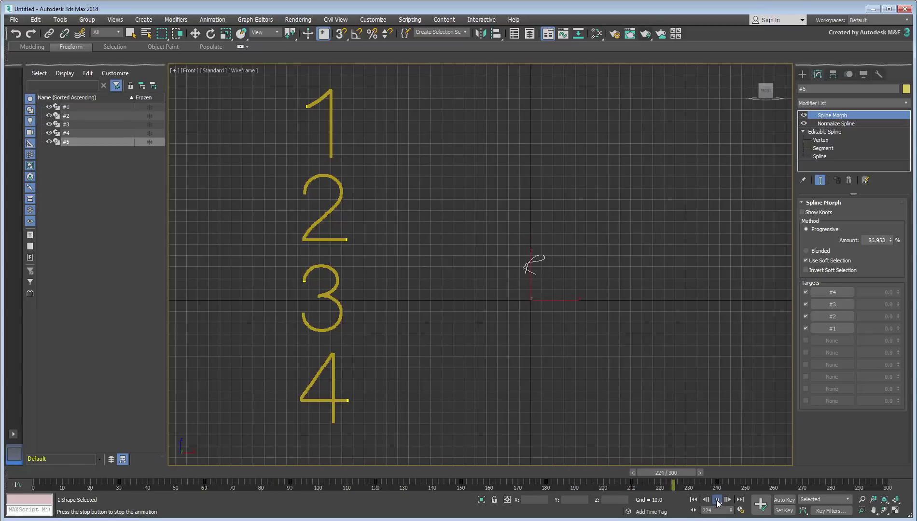
pyautogui.click(717, 501)
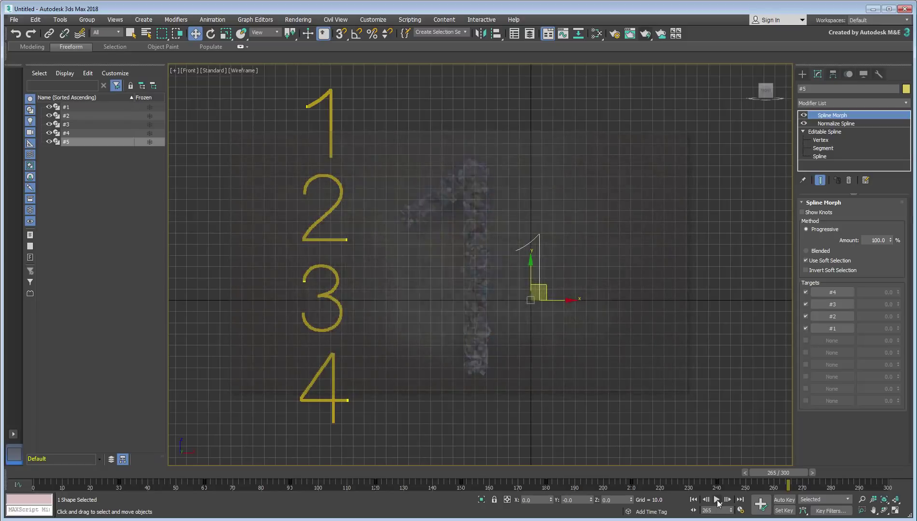
# Open 12345_Morph.max without saving the current scene, and play its particle number animation
pyautogui.click(16, 20)
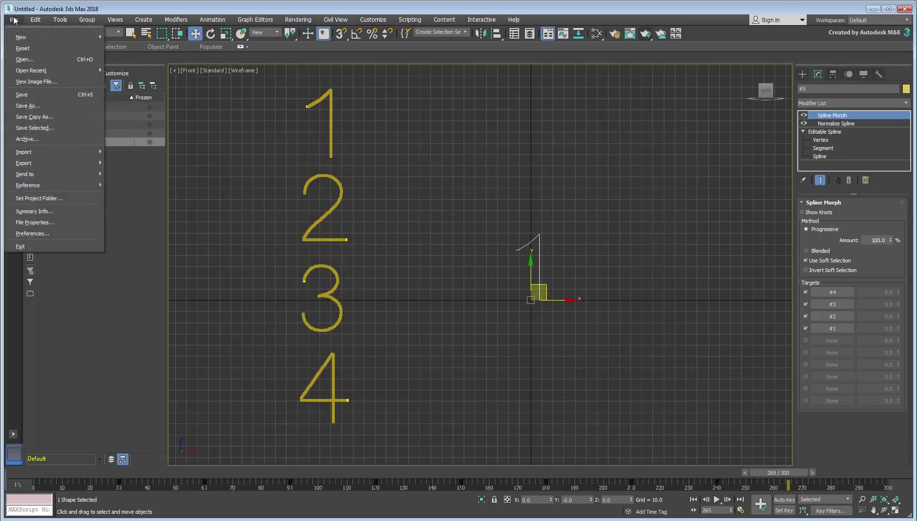
pyautogui.click(23, 58)
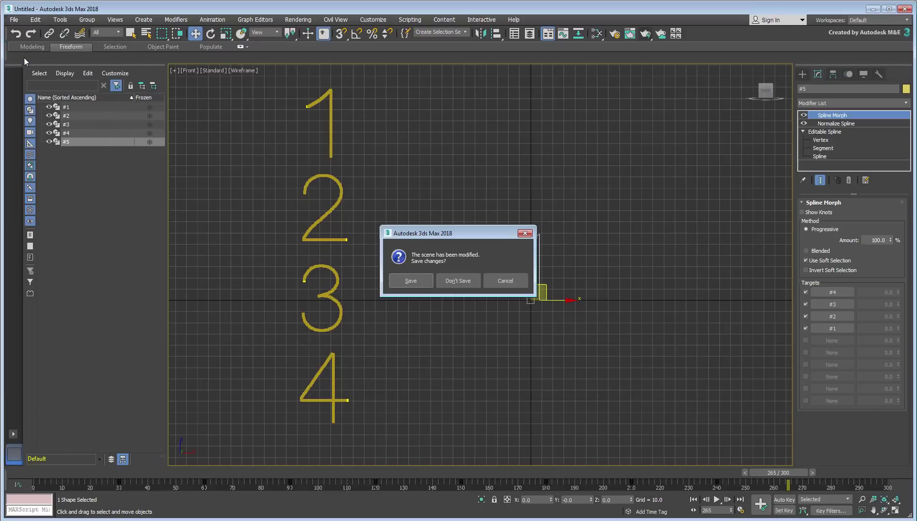
pyautogui.click(456, 280)
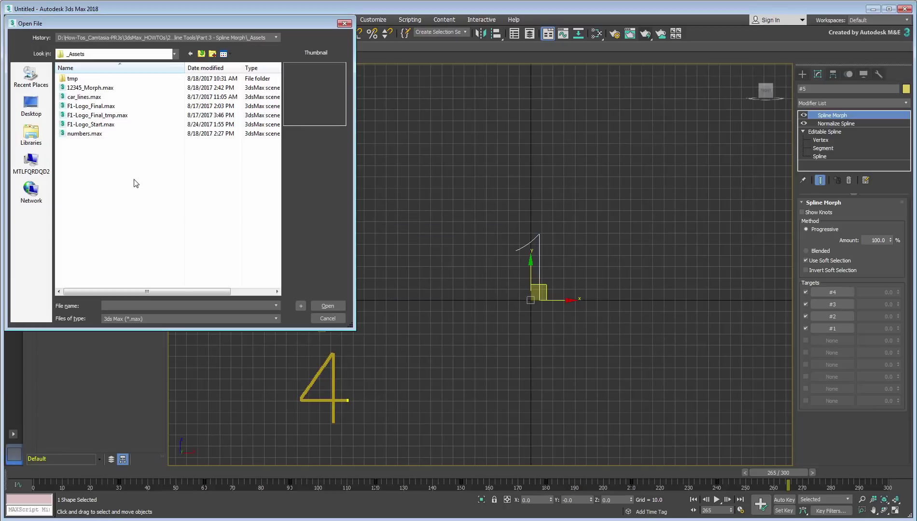
pyautogui.click(92, 89)
pyautogui.click(323, 304)
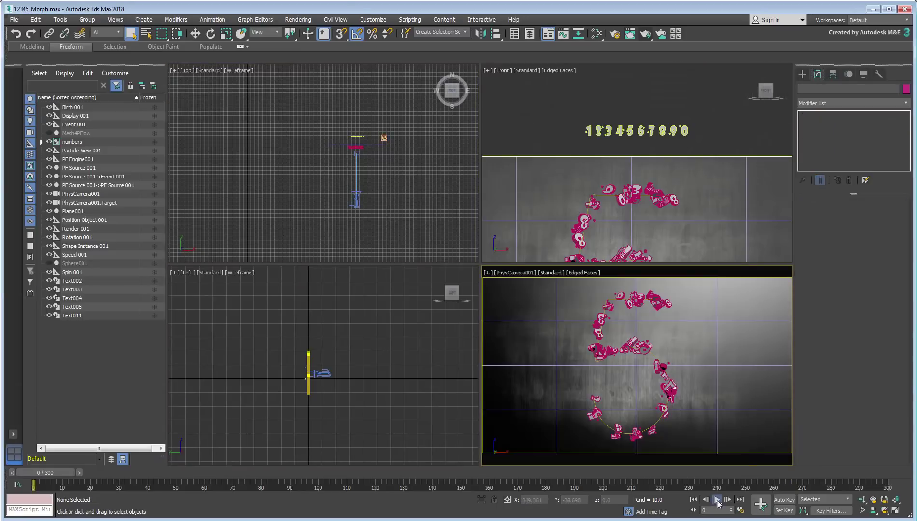
pyautogui.click(716, 500)
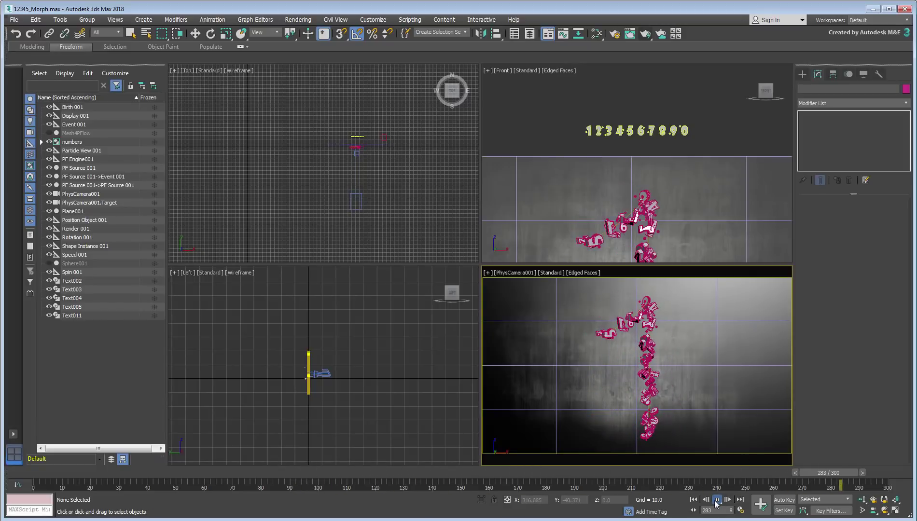
pyautogui.click(717, 500)
# Select the morphing spline Text011, and unhide and select the Mesh4PFlow object
pyautogui.click(615, 327)
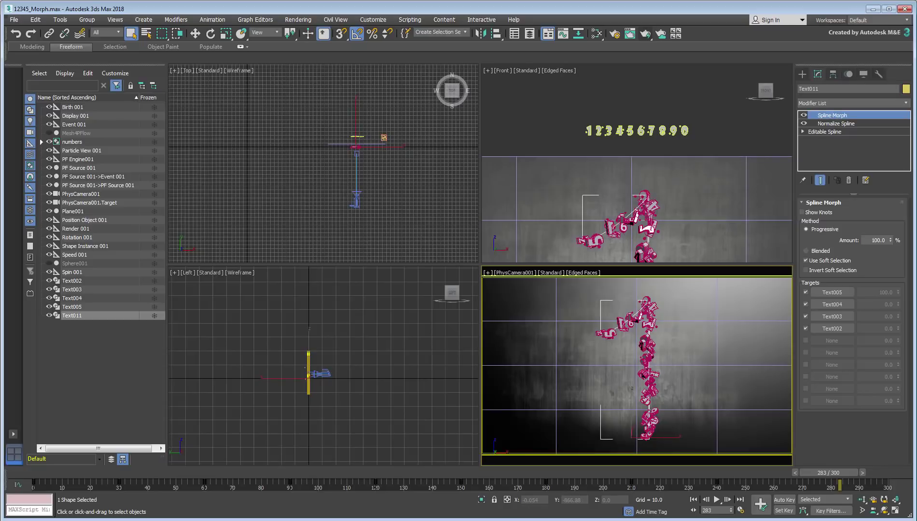
pyautogui.click(49, 133)
pyautogui.click(70, 135)
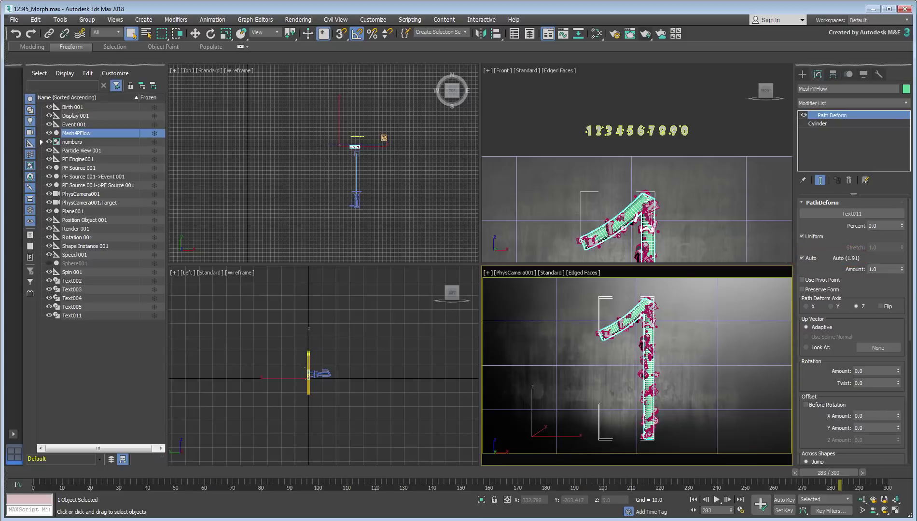
# Check the Renderable option in Mesh4PFlow's object properties and close them without making changes
pyautogui.rightClick(631, 320)
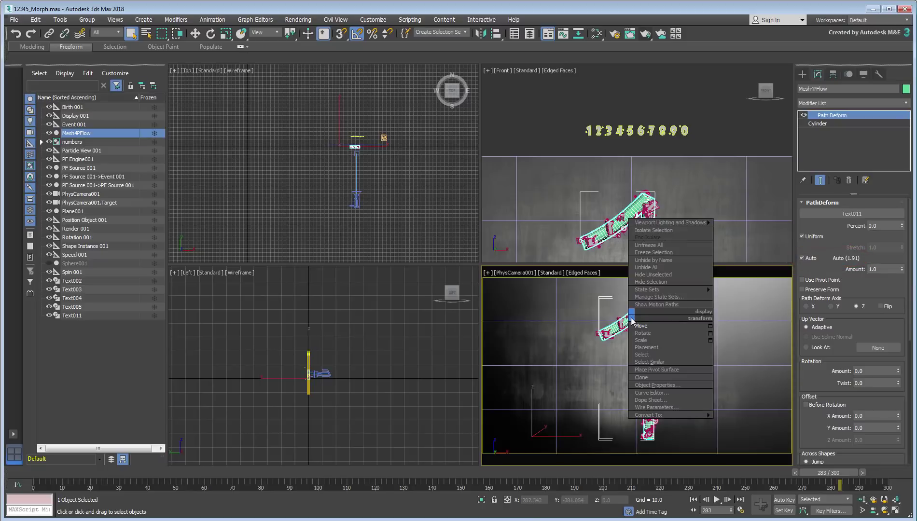
pyautogui.click(657, 385)
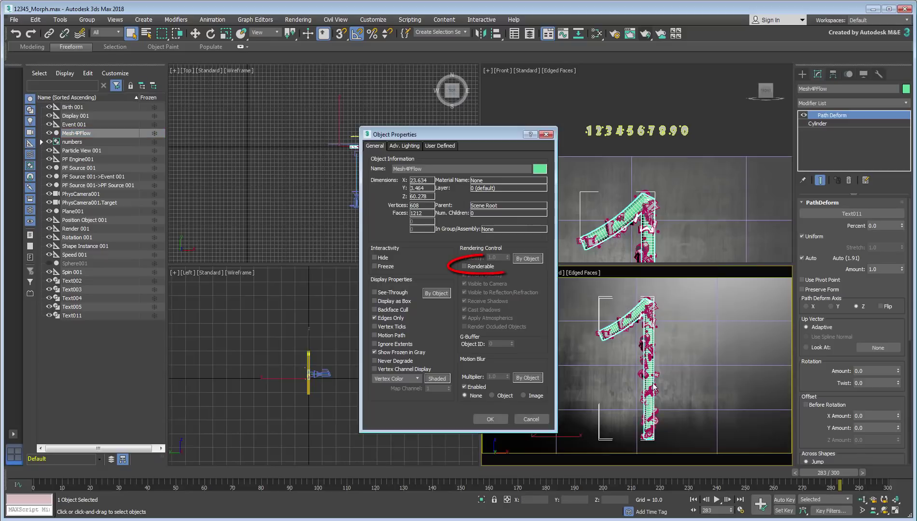
pyautogui.click(531, 419)
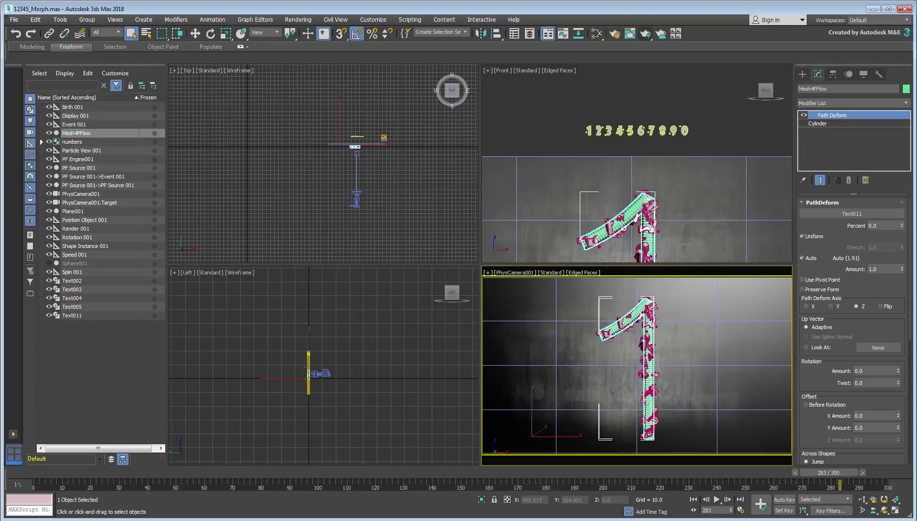
pyautogui.scroll(6, 611, 172)
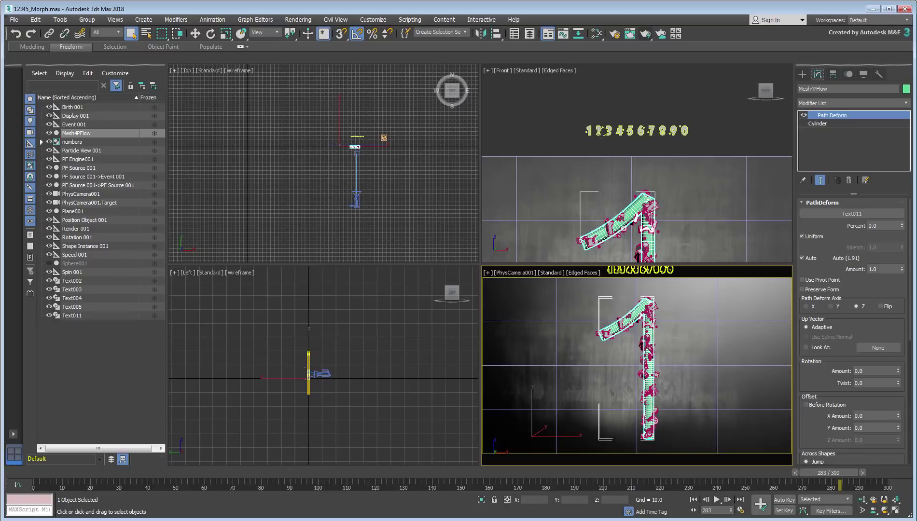
# Open the numbers group and select its digit meshes T1, T2 and T3 one after another to inspect them
pyautogui.click(637, 164)
pyautogui.moveTo(653, 195); pyautogui.dragTo(630, 200, button='middle')
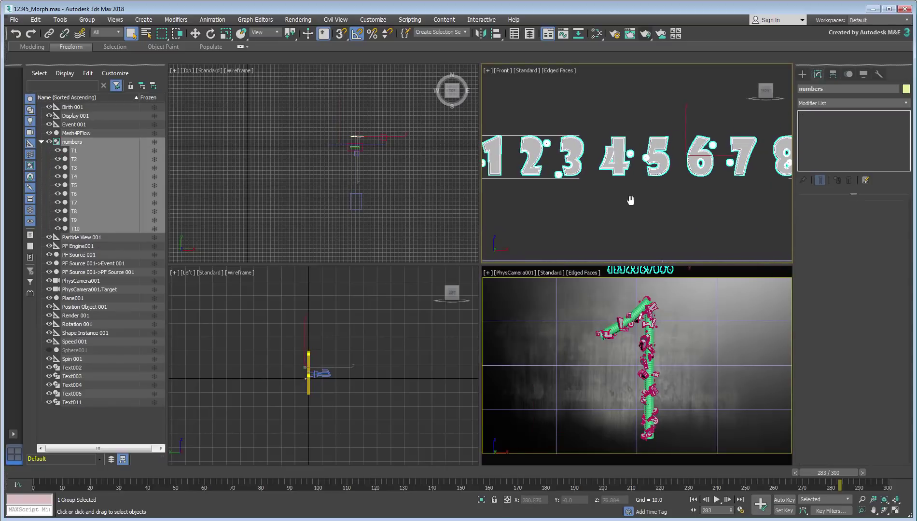
pyautogui.click(87, 19)
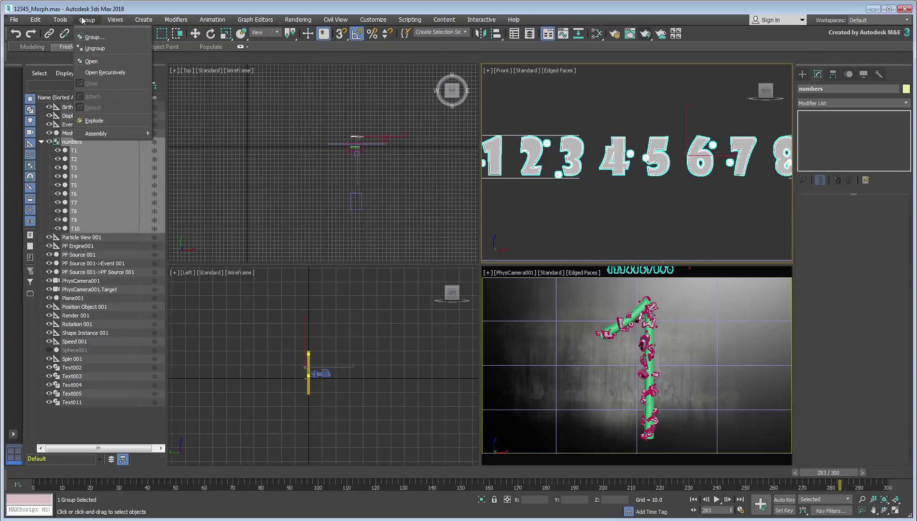
pyautogui.click(95, 63)
pyautogui.click(496, 164)
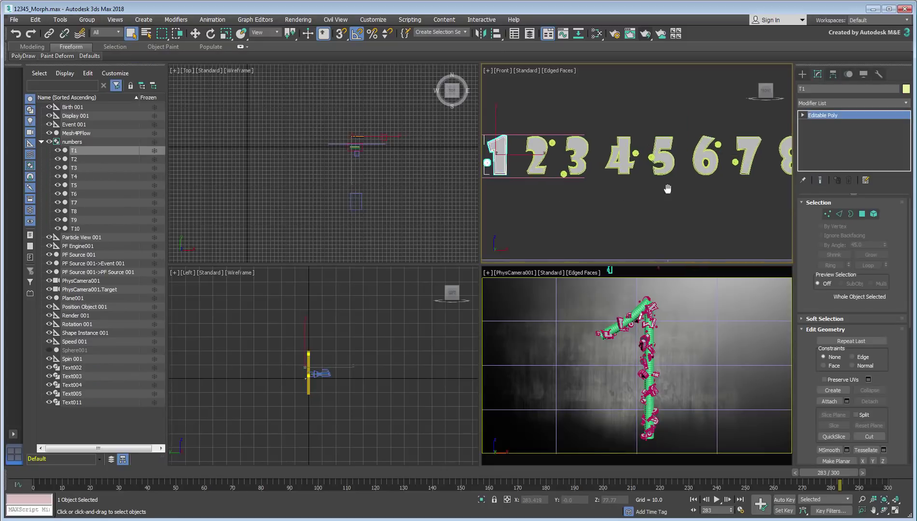
pyautogui.scroll(5, 623, 201)
pyautogui.moveTo(633, 208); pyautogui.dragTo(630, 234, button='middle')
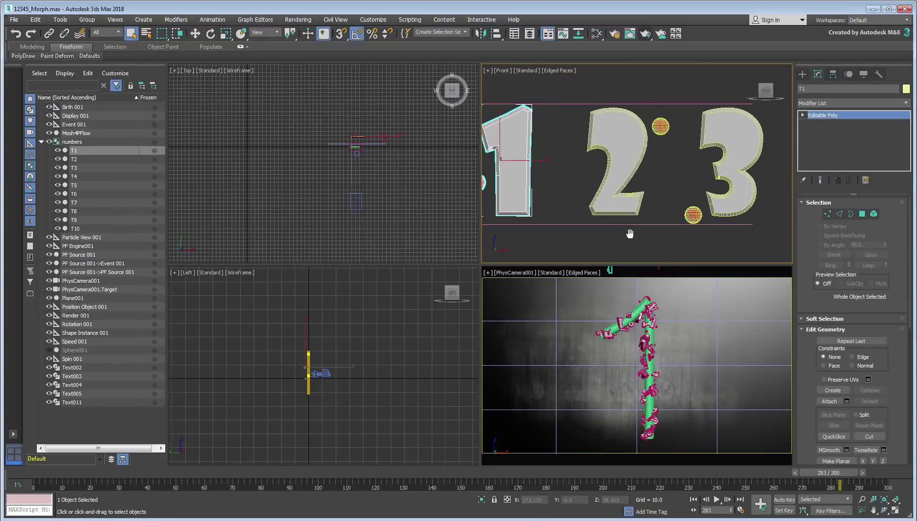
pyautogui.click(623, 169)
pyautogui.click(714, 203)
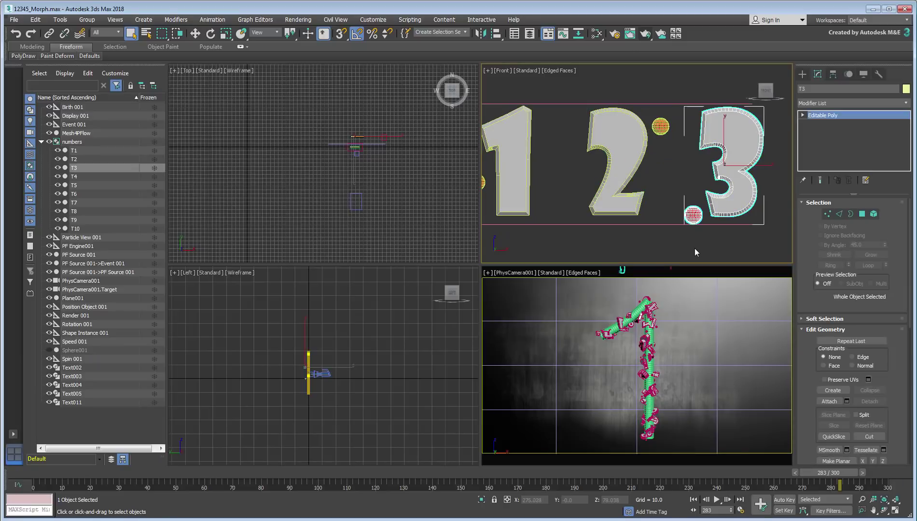
# Close the numbers group and make the PhysCamera001 view active
pyautogui.click(87, 19)
pyautogui.click(92, 86)
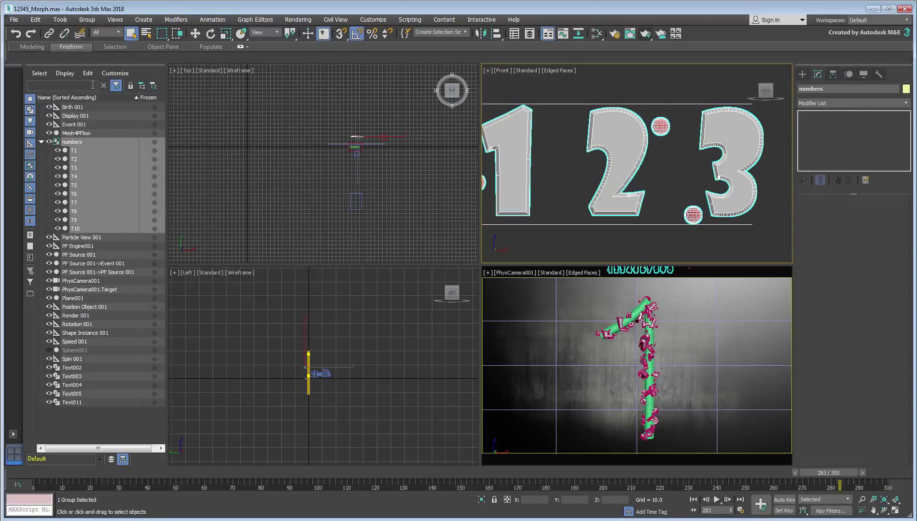
pyautogui.moveTo(637, 187); pyautogui.dragTo(627, 178, button='middle')
pyautogui.scroll(-6, 628, 178)
pyautogui.moveTo(630, 246); pyautogui.dragTo(645, 147, button='middle')
pyautogui.rightClick(727, 327)
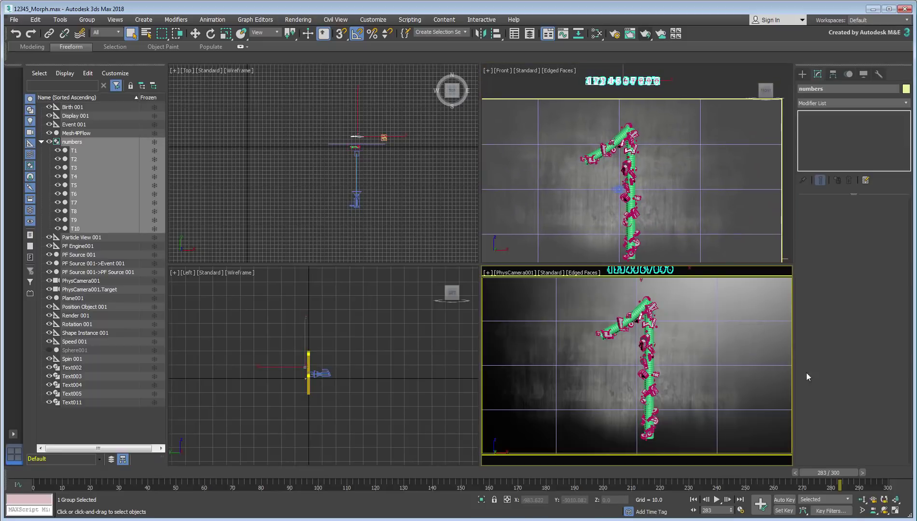
# Open Particle View and examine the settings of the Birth 001 and Position Object 001 operators in Event 001
pyautogui.press('6')
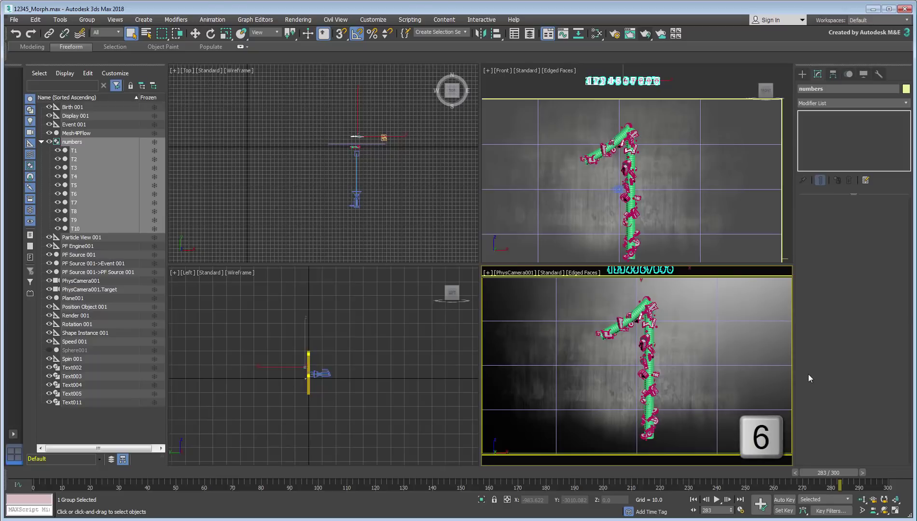
pyautogui.moveTo(163, 120); pyautogui.dragTo(188, 206, button='middle')
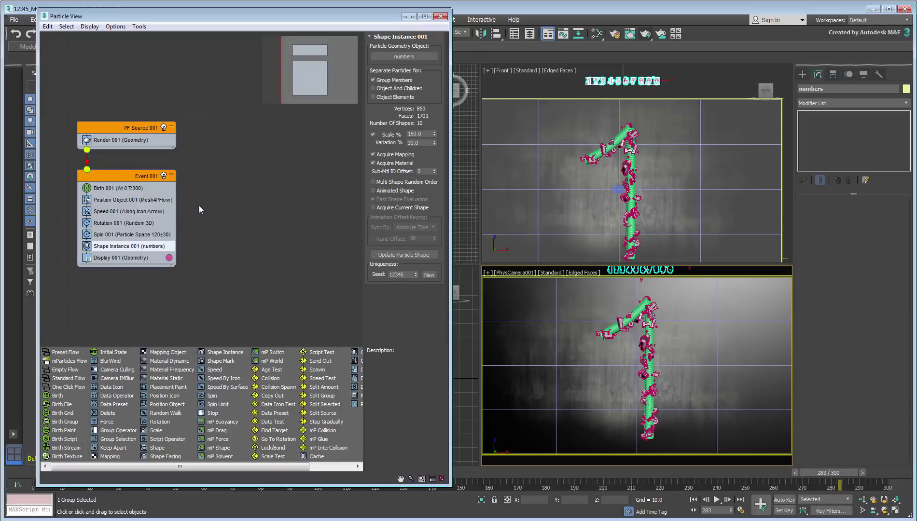
pyautogui.click(106, 190)
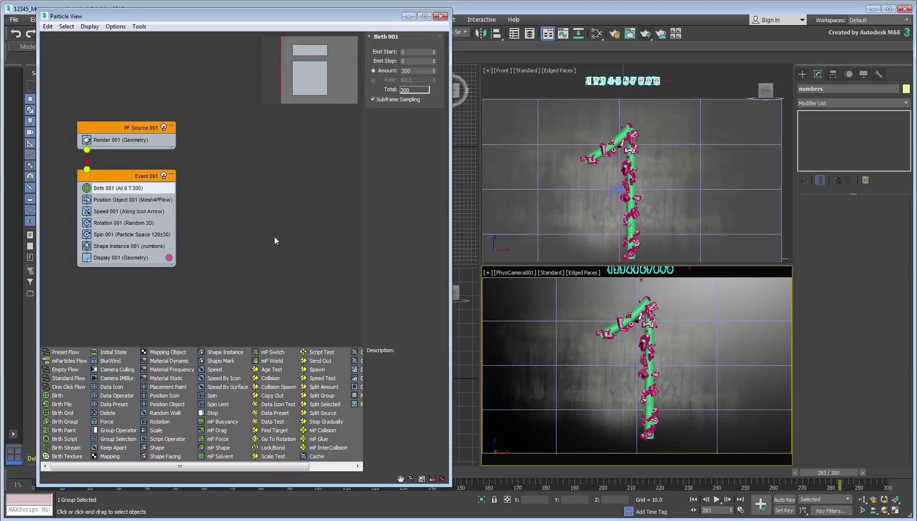
pyautogui.click(119, 201)
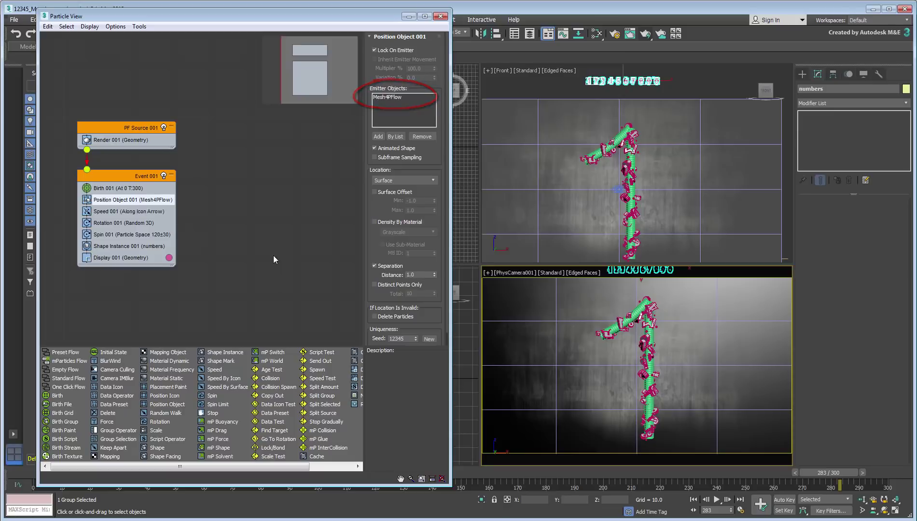
# Examine the settings of the Speed 001, Rotation 001, Spin 001 and Shape Instance 001 operators in Event 001
pyautogui.click(129, 215)
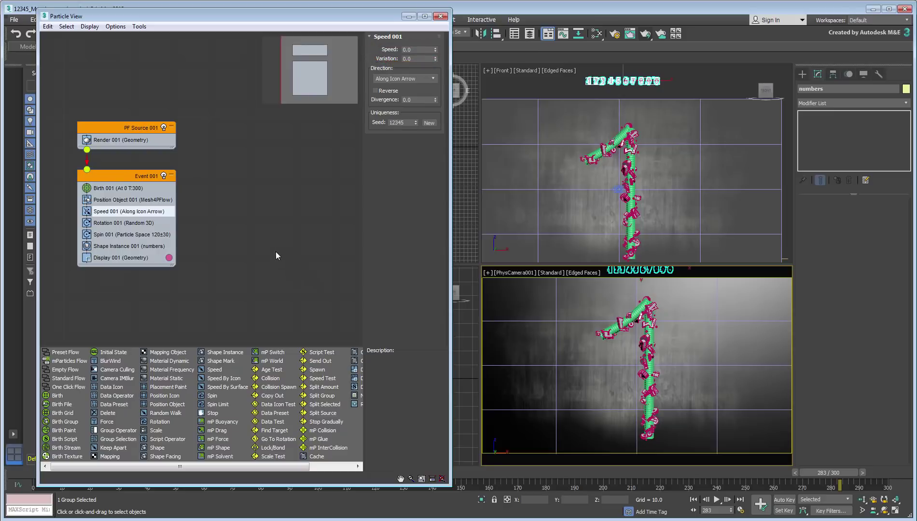
pyautogui.click(128, 223)
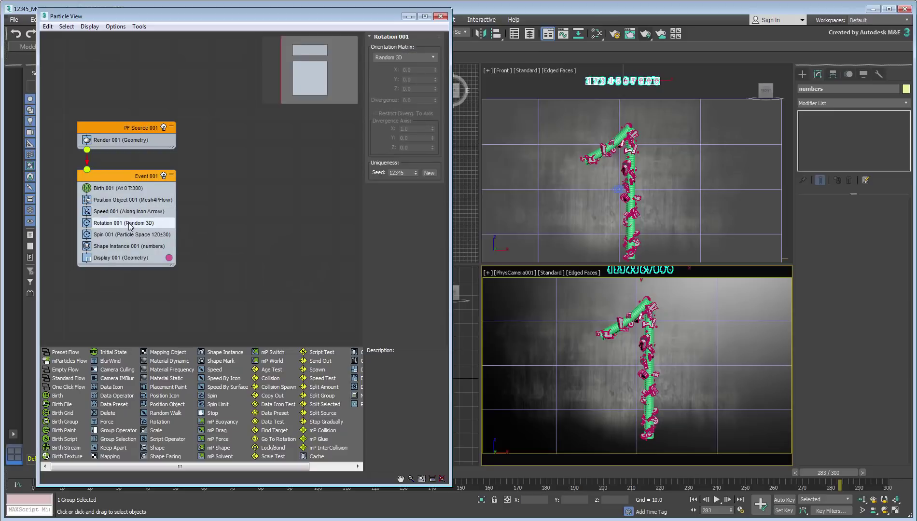
pyautogui.click(130, 235)
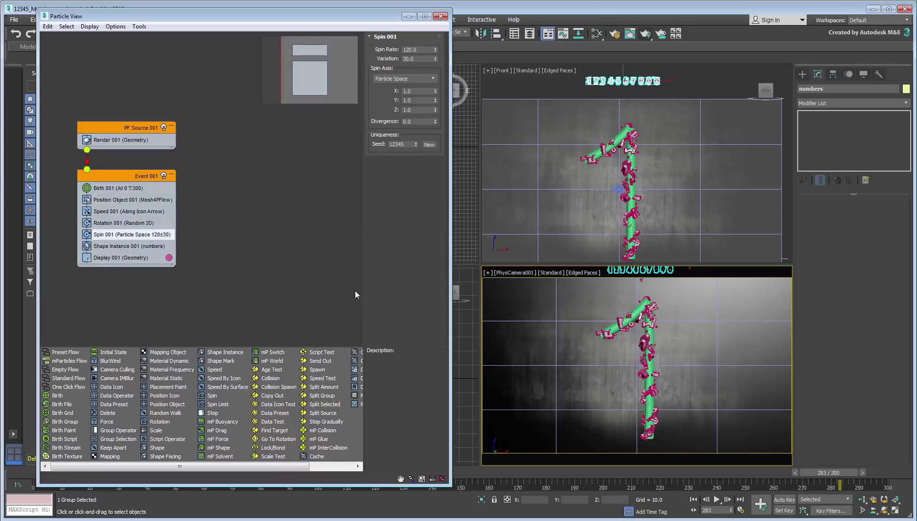
pyautogui.click(135, 247)
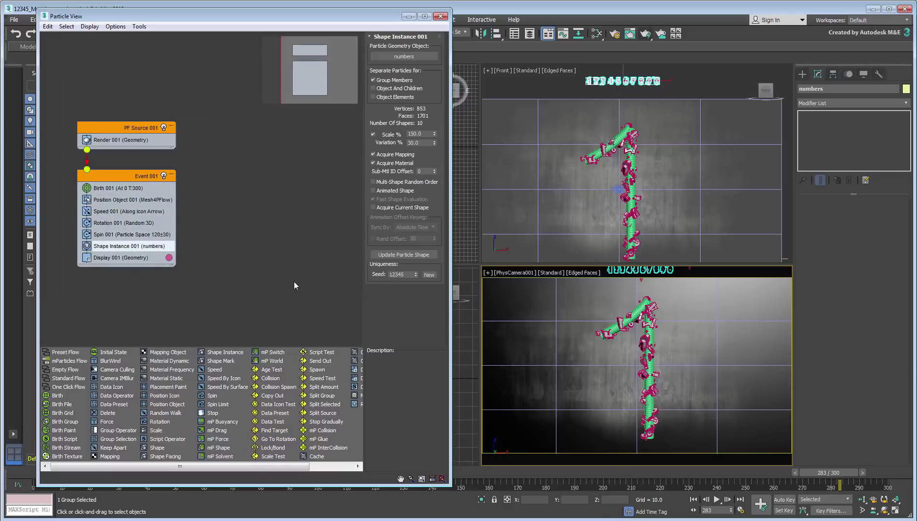